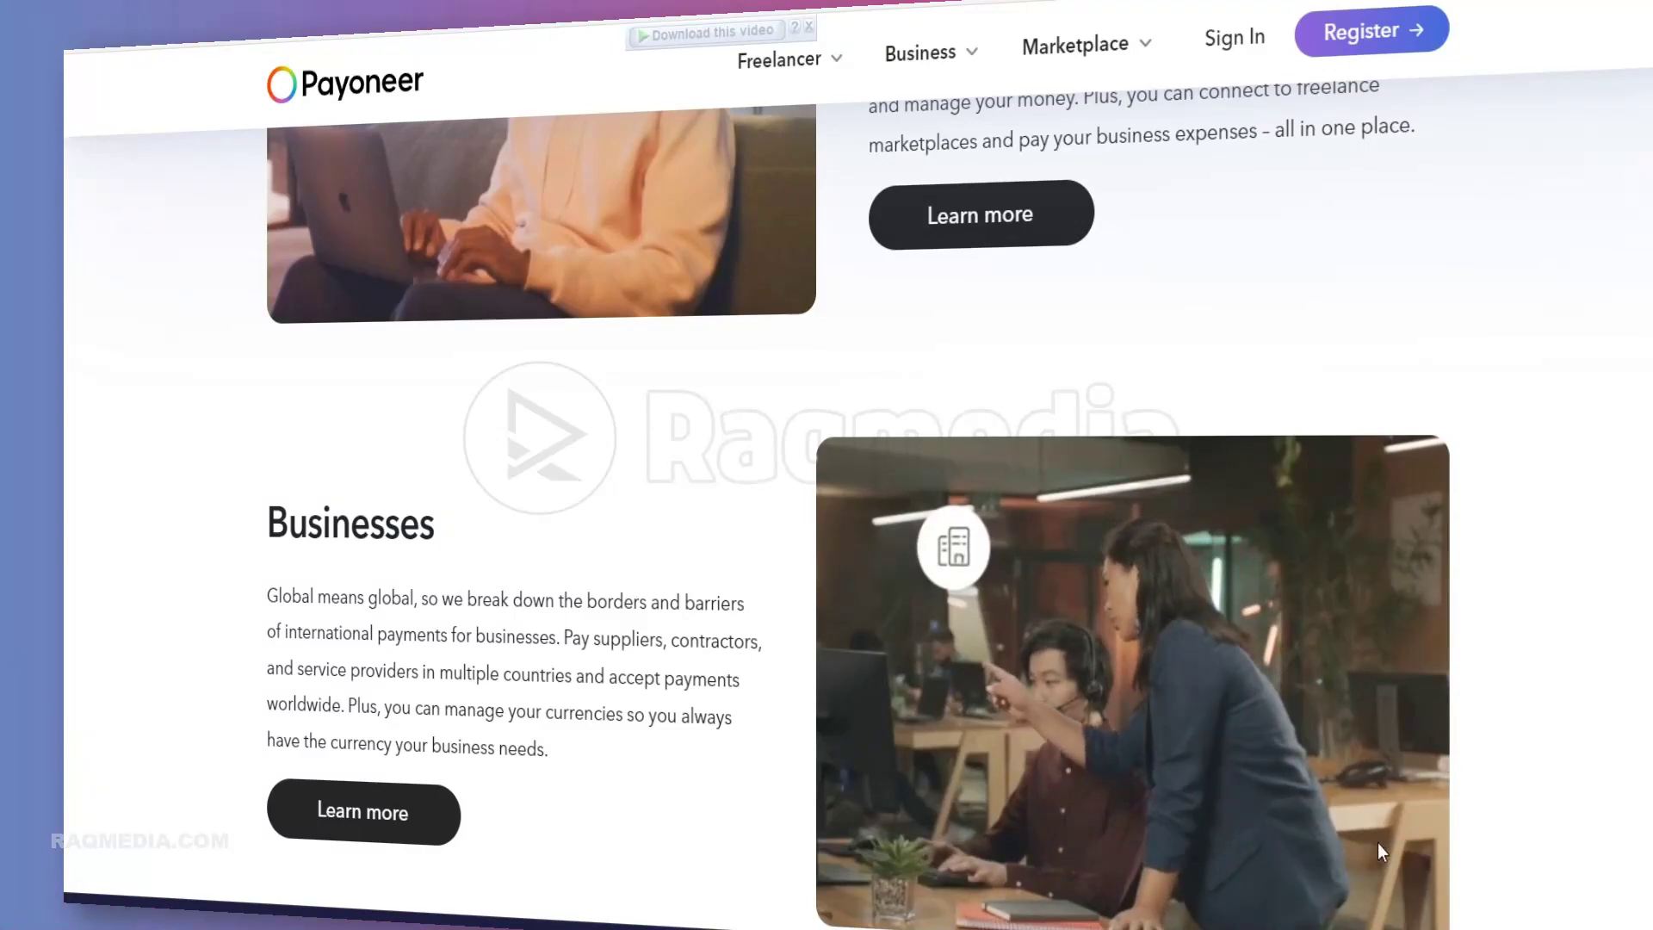
Scroll down the Payoneer product page on the way to the home page
{"action": "scroll", "coordinate": [1377, 843], "scroll_direction": "down", "scroll_amount": 3}
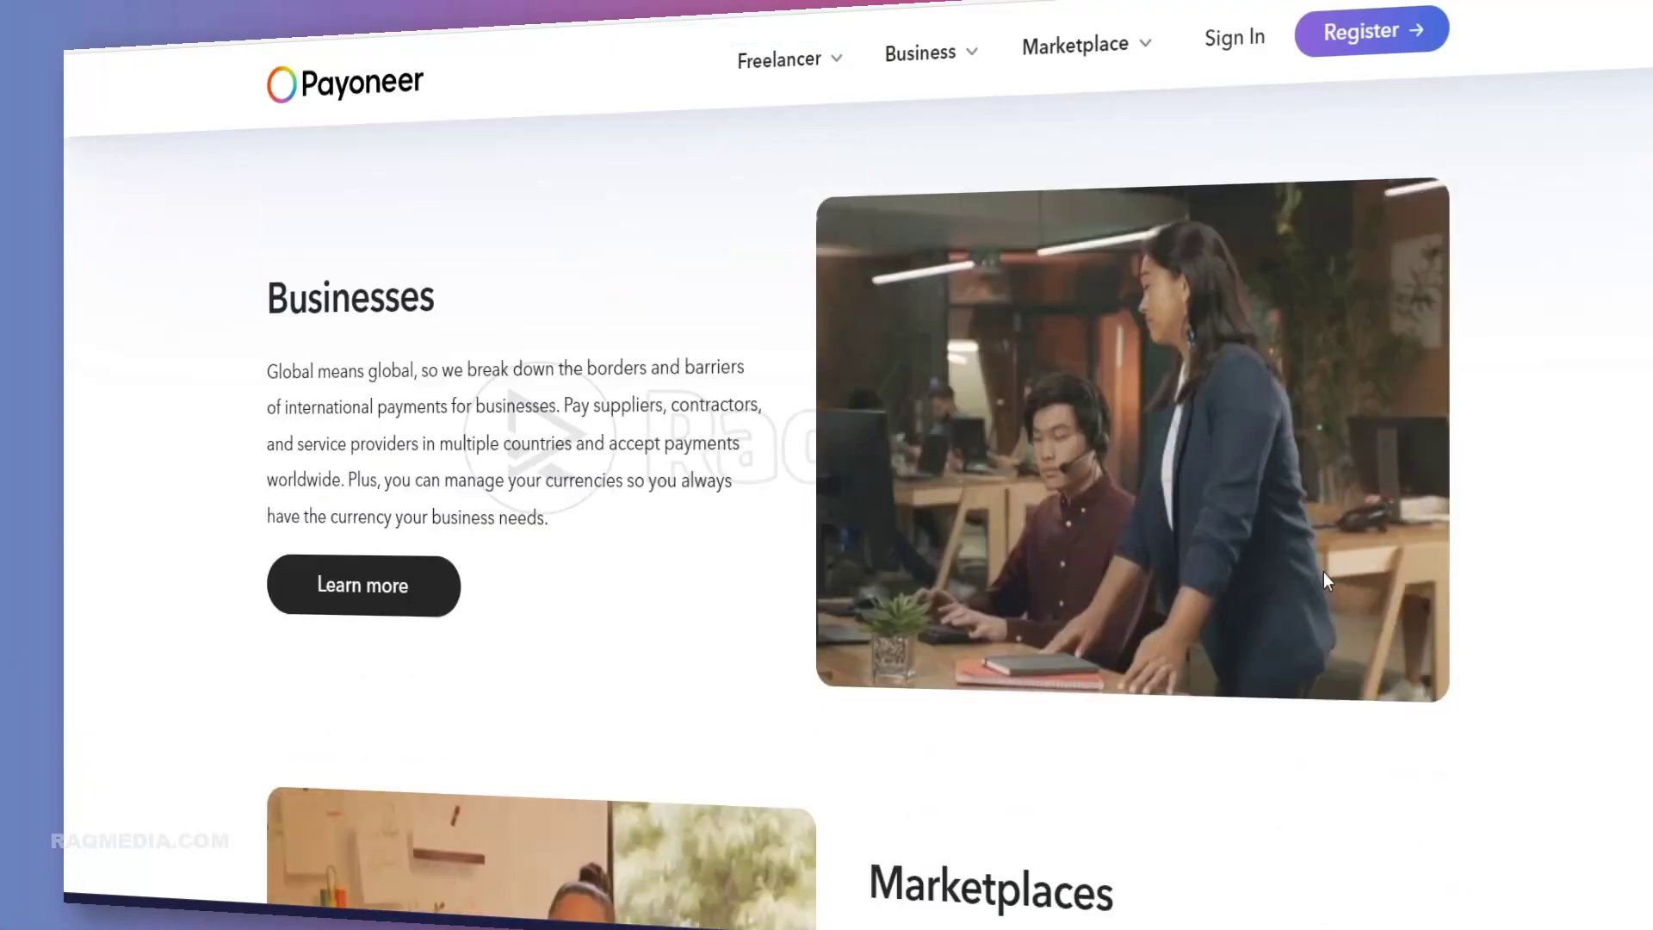
{"action": "scroll", "coordinate": [1323, 572], "scroll_direction": "down", "scroll_amount": 5}
{"action": "scroll", "coordinate": [794, 767], "scroll_direction": "down", "scroll_amount": 3}
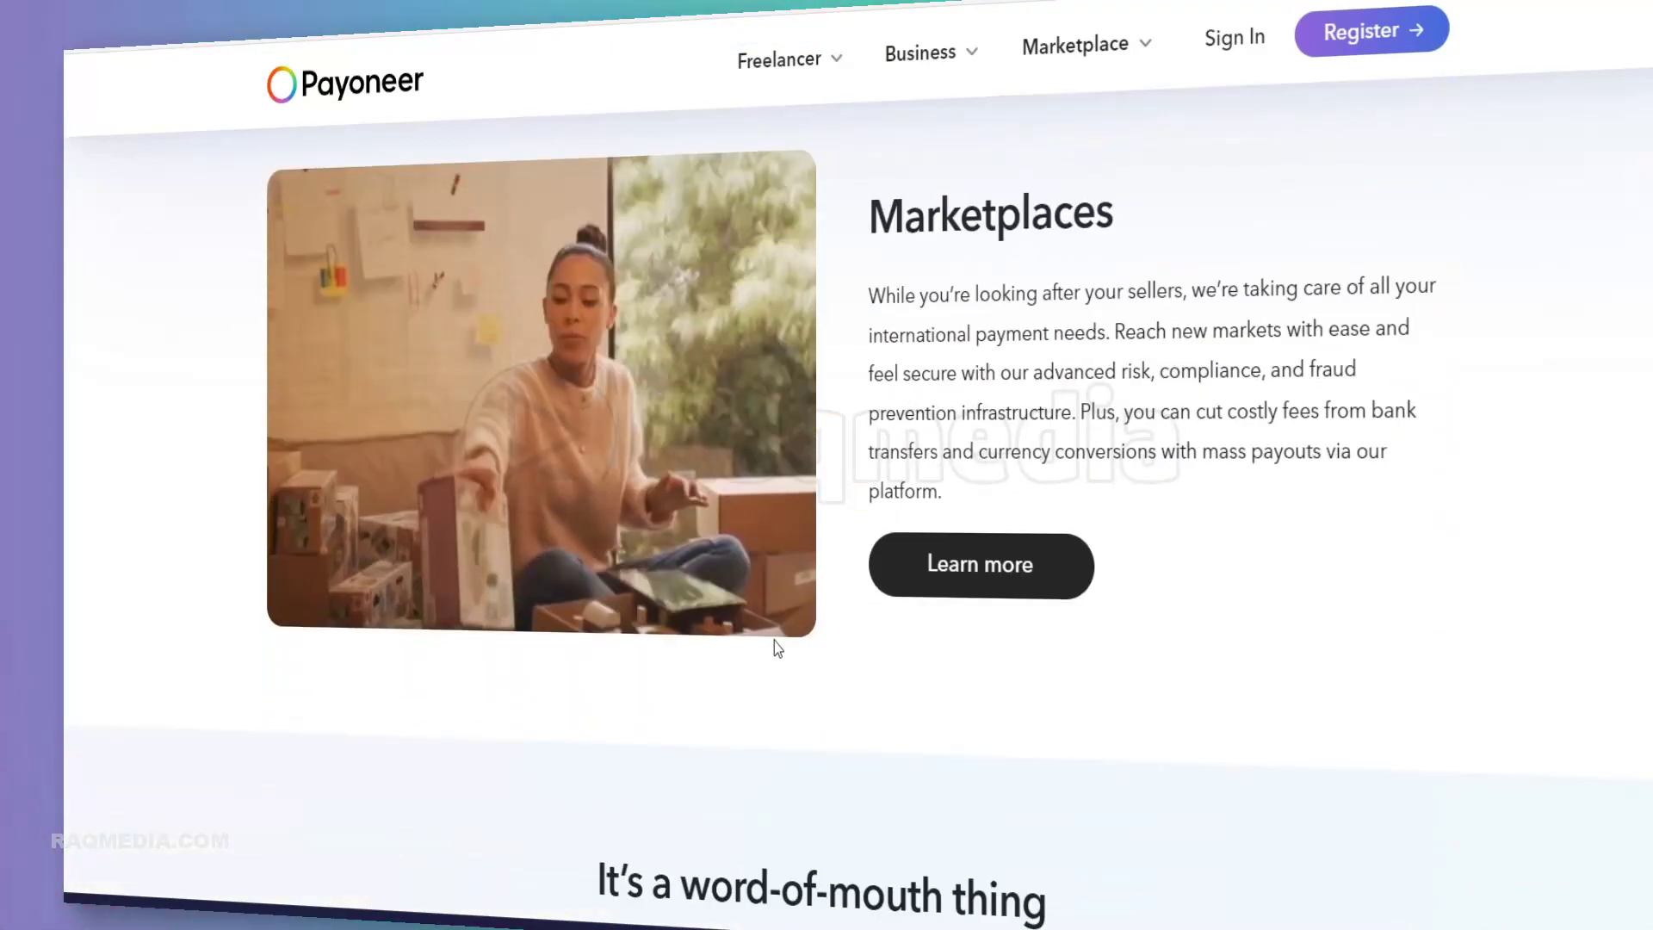
{"action": "mouse_move", "coordinate": [774, 631]}
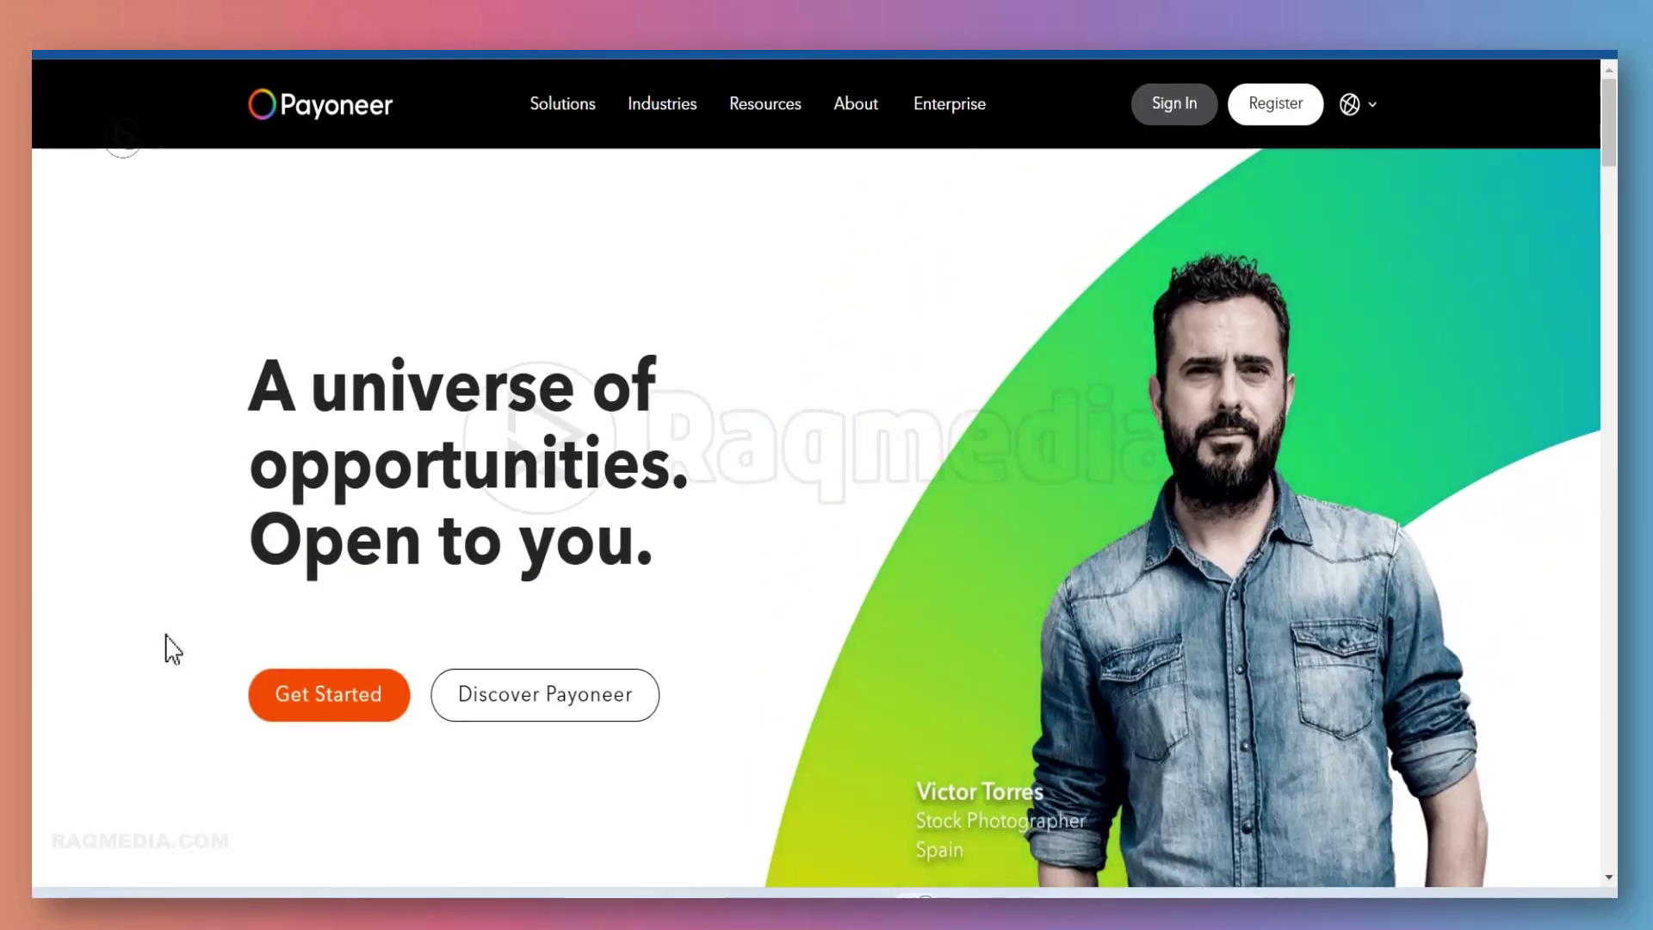
Scroll down the Payoneer home page to review its sections
{"action": "scroll", "coordinate": [170, 647], "scroll_direction": "down", "scroll_amount": 10}
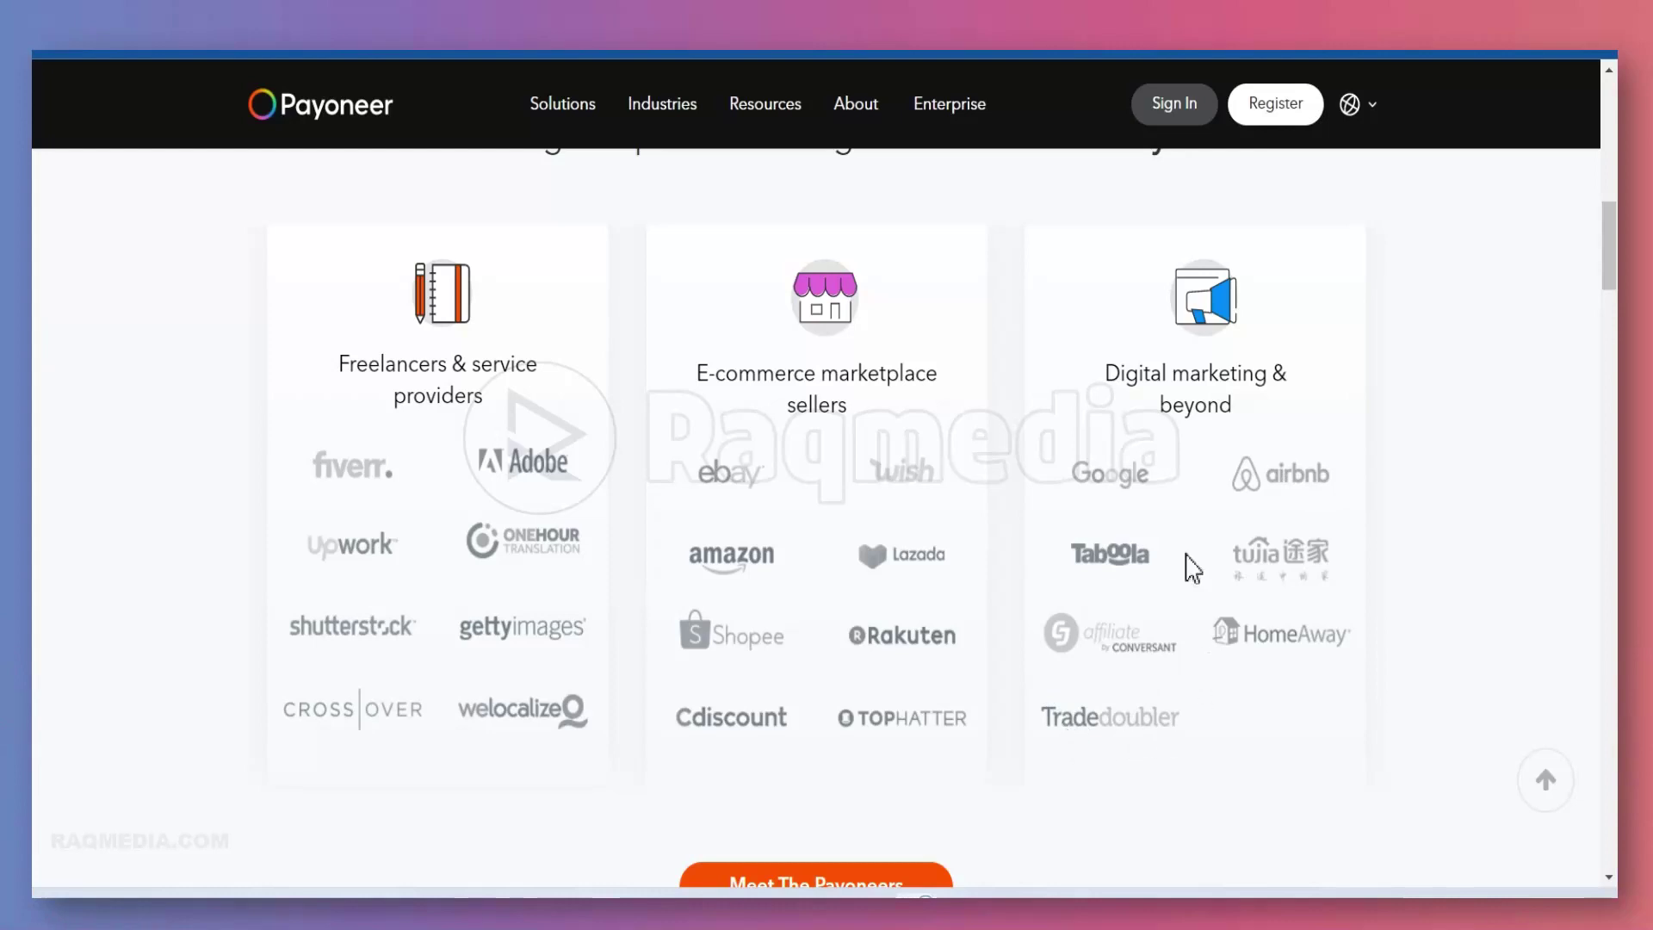
{"action": "scroll", "coordinate": [1364, 557], "scroll_direction": "down", "scroll_amount": 8}
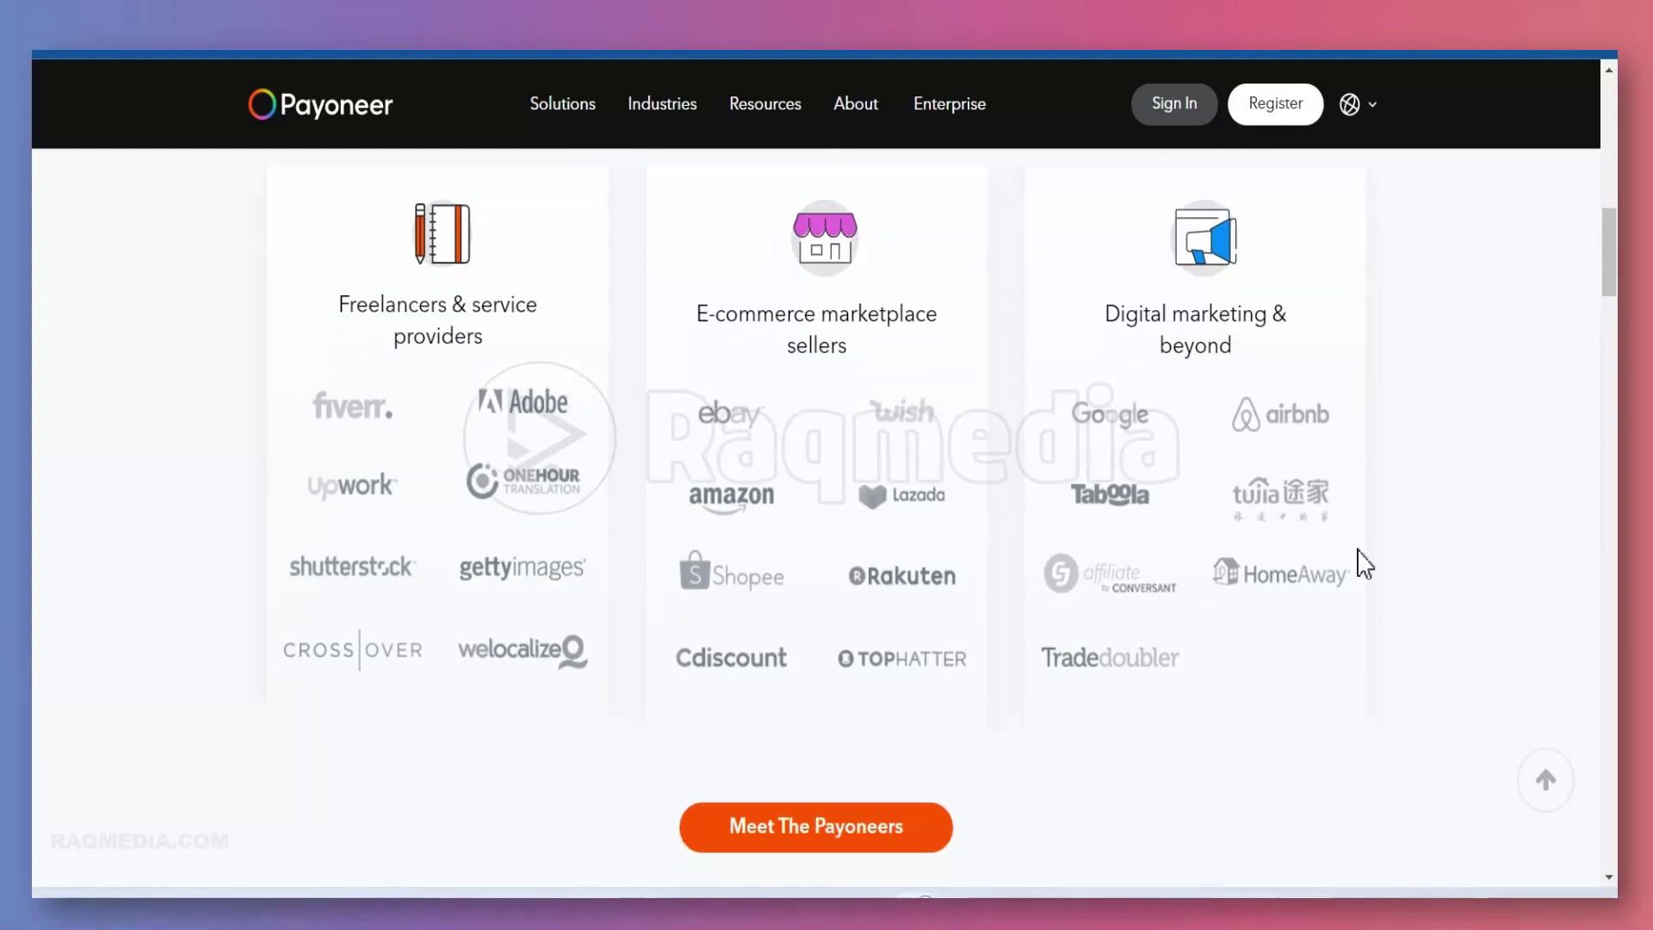
{"action": "scroll", "coordinate": [1364, 563], "scroll_direction": "down", "scroll_amount": 4}
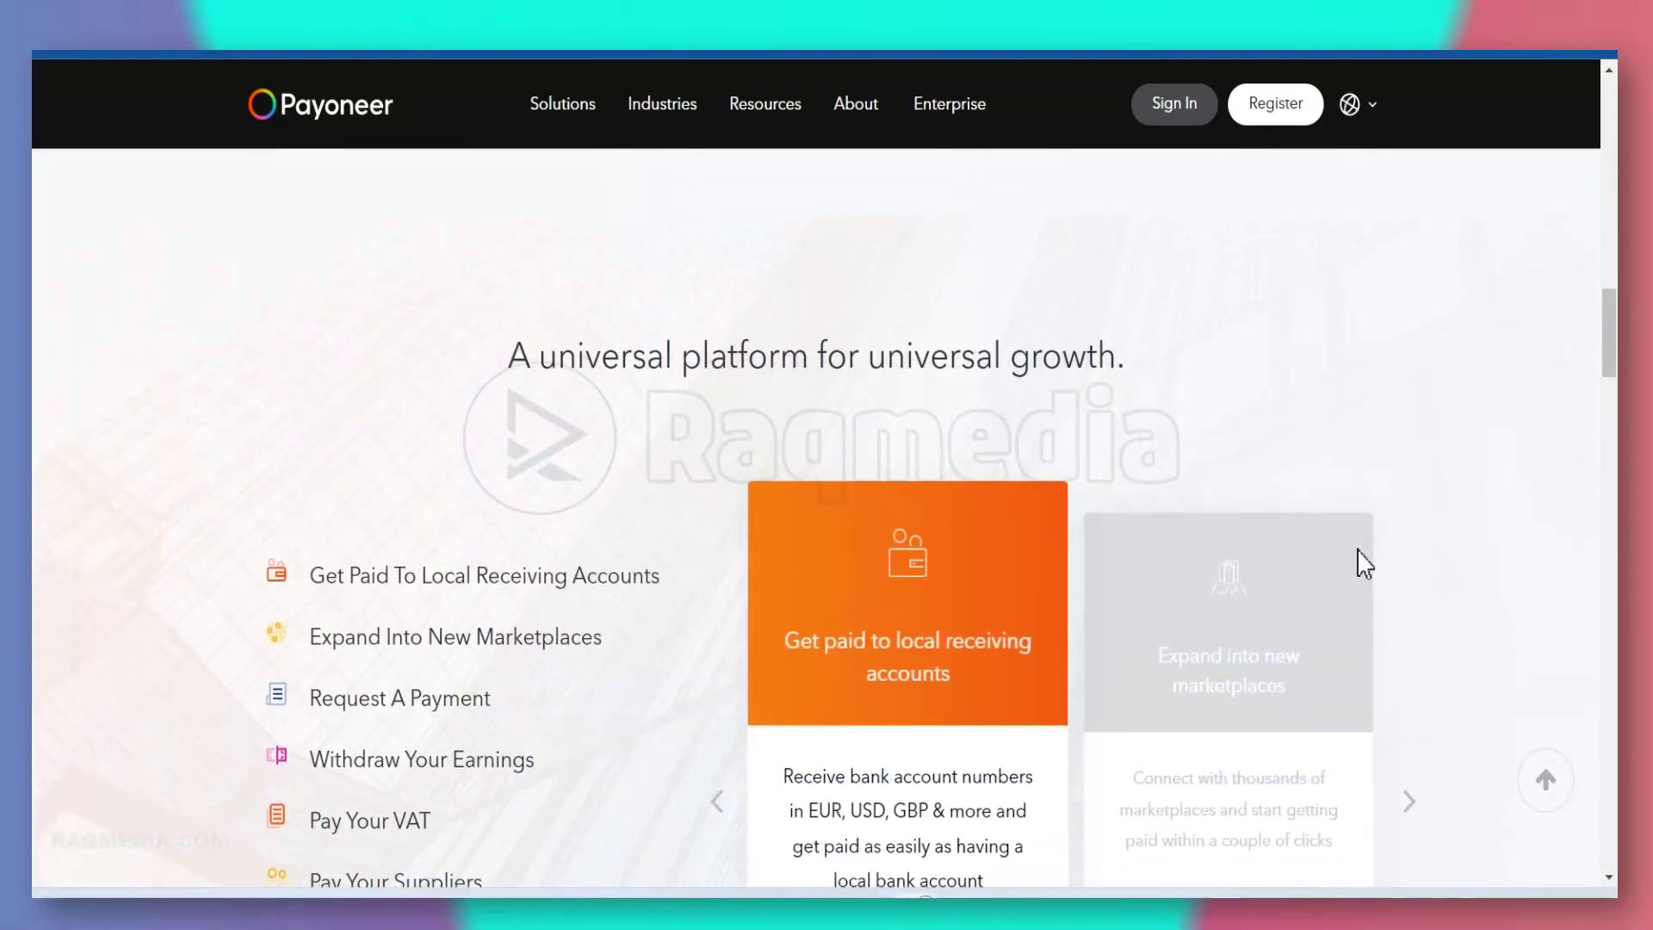
{"action": "scroll", "coordinate": [1364, 564], "scroll_direction": "down", "scroll_amount": 7}
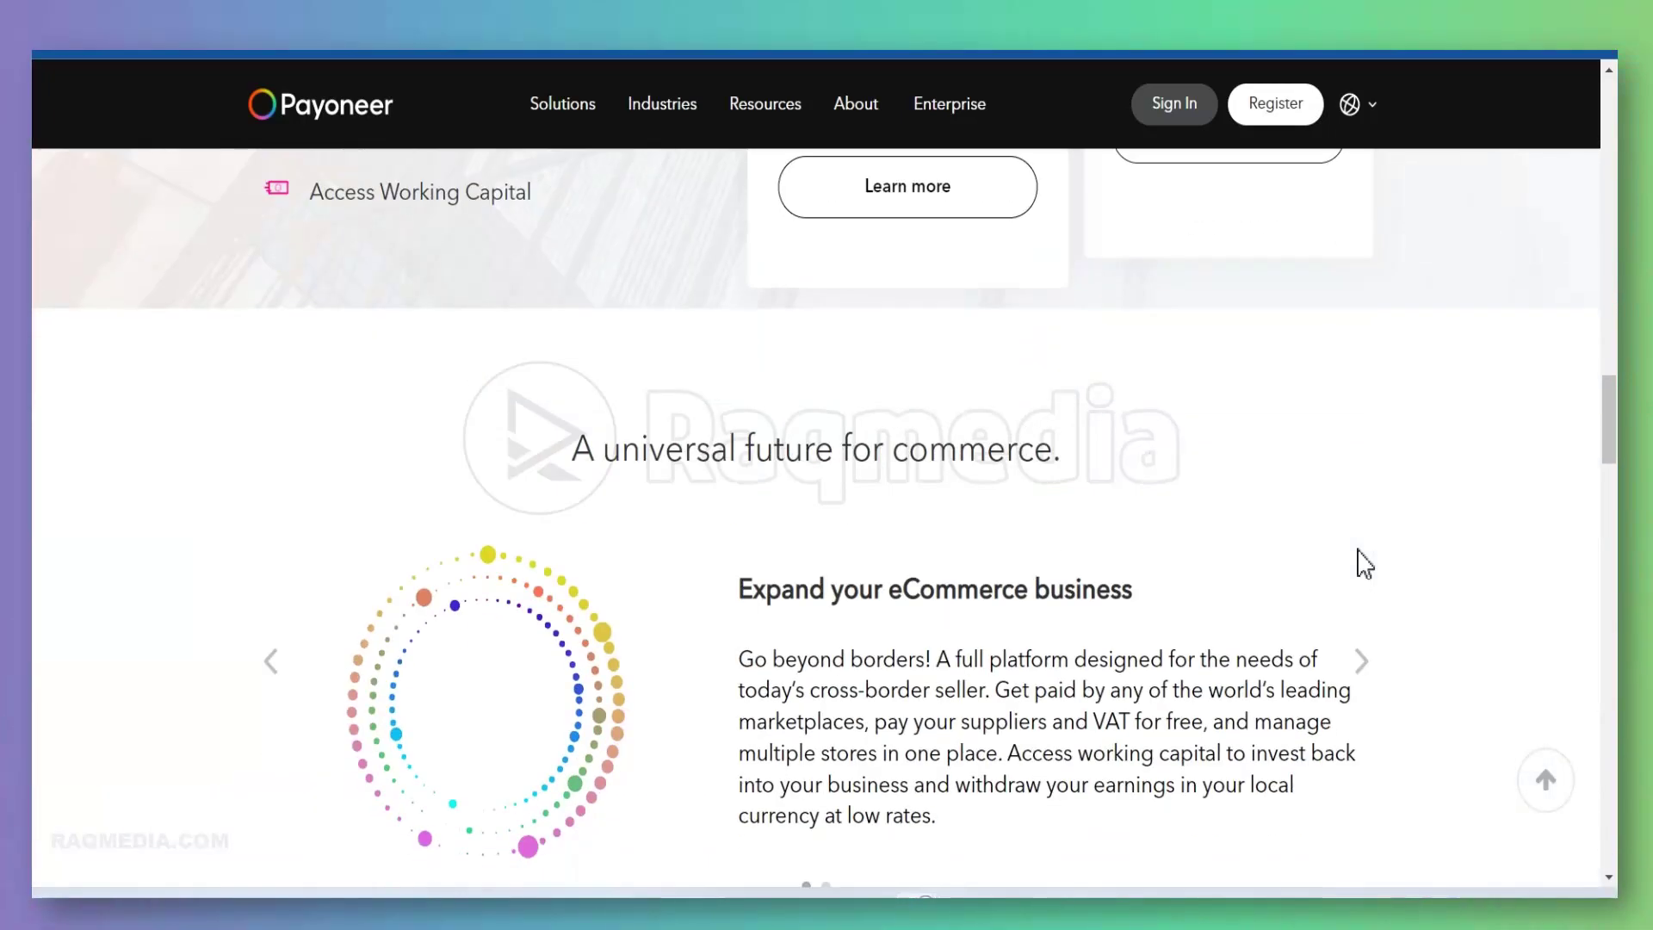
{"action": "scroll", "coordinate": [1365, 564], "scroll_direction": "down", "scroll_amount": 15}
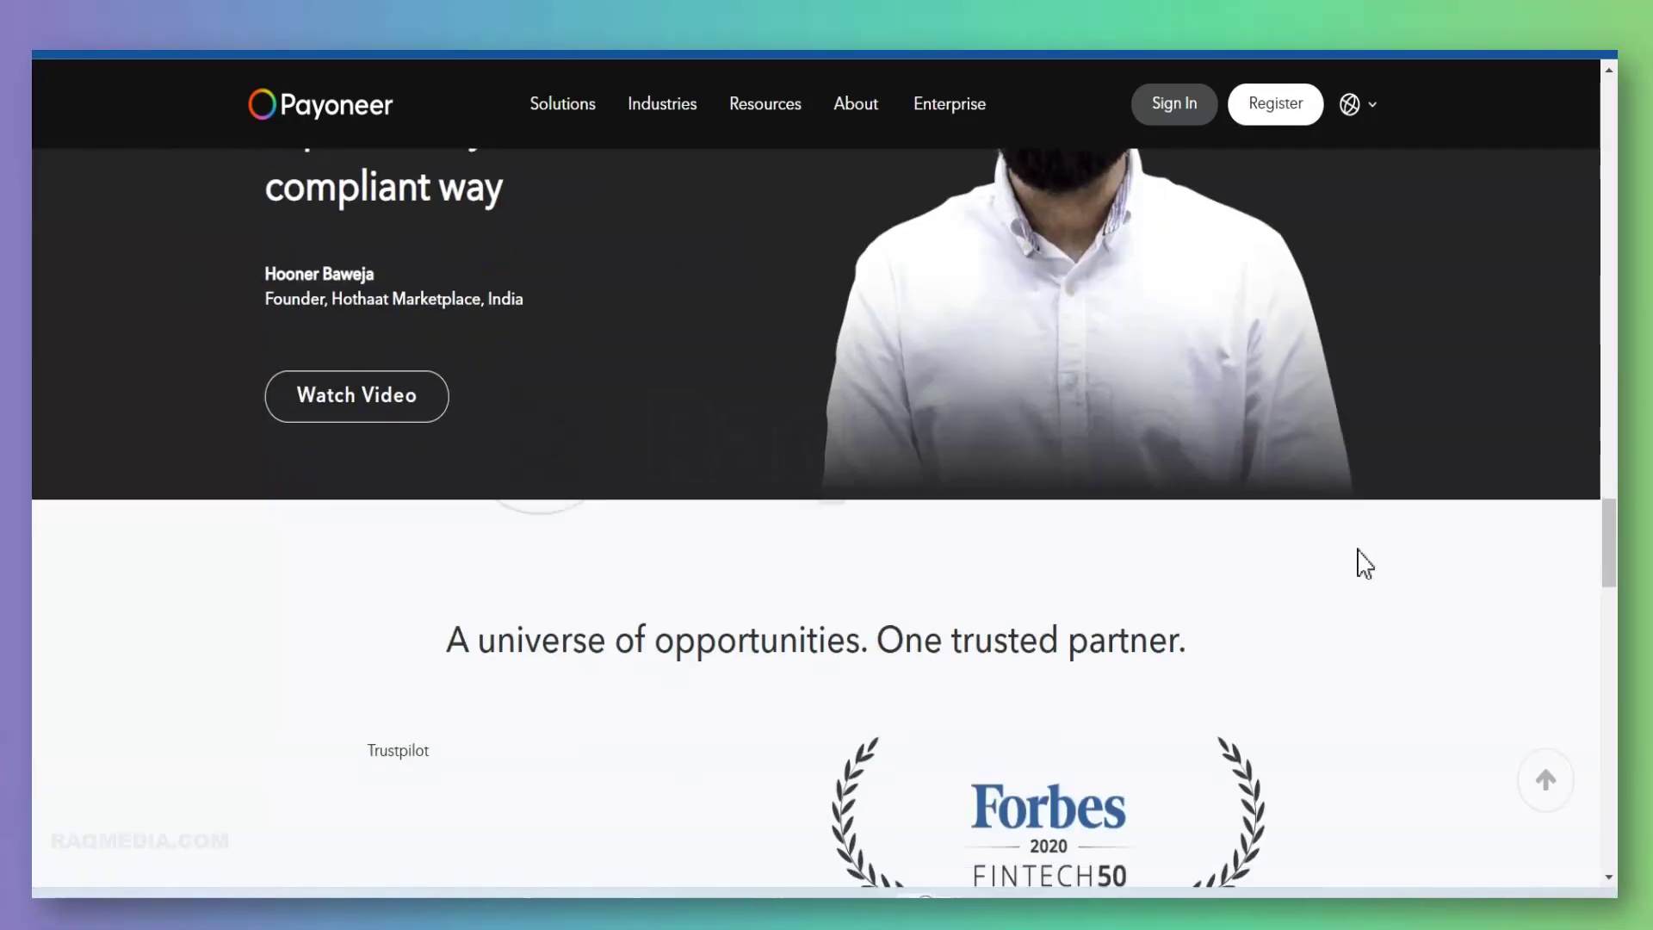
{"action": "scroll", "coordinate": [1360, 561], "scroll_direction": "down", "scroll_amount": 10}
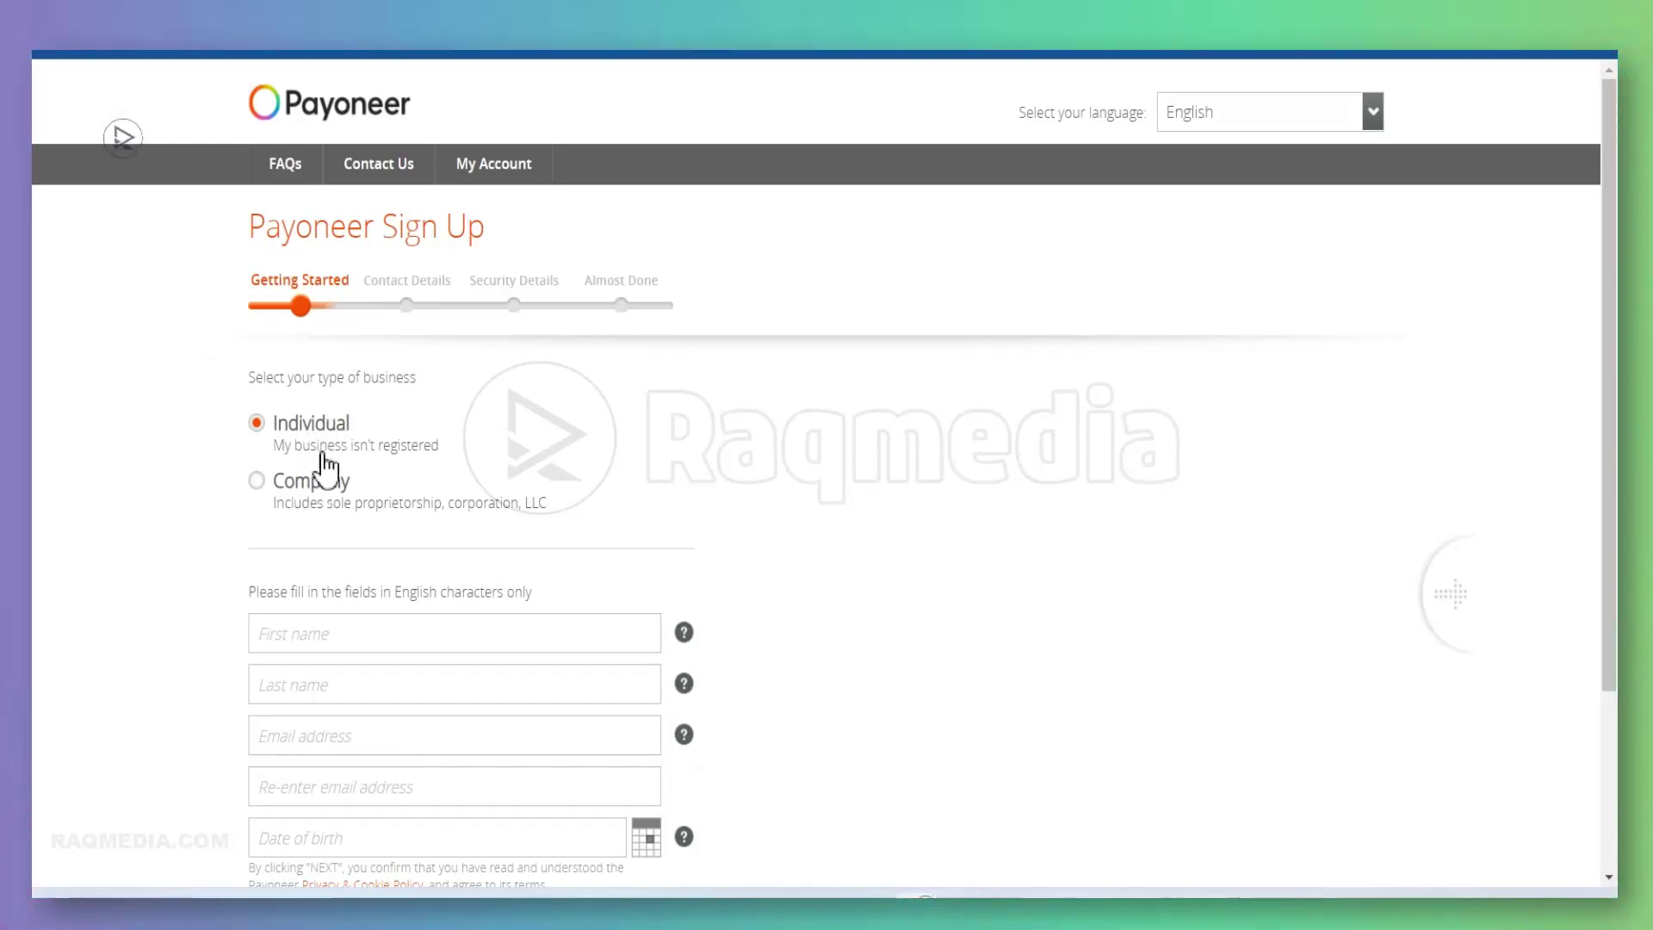
Try Company, go back to Individual as the business type, and start filling the name fields
{"action": "left_click", "coordinate": [307, 495]}
{"action": "left_click", "coordinate": [327, 424]}
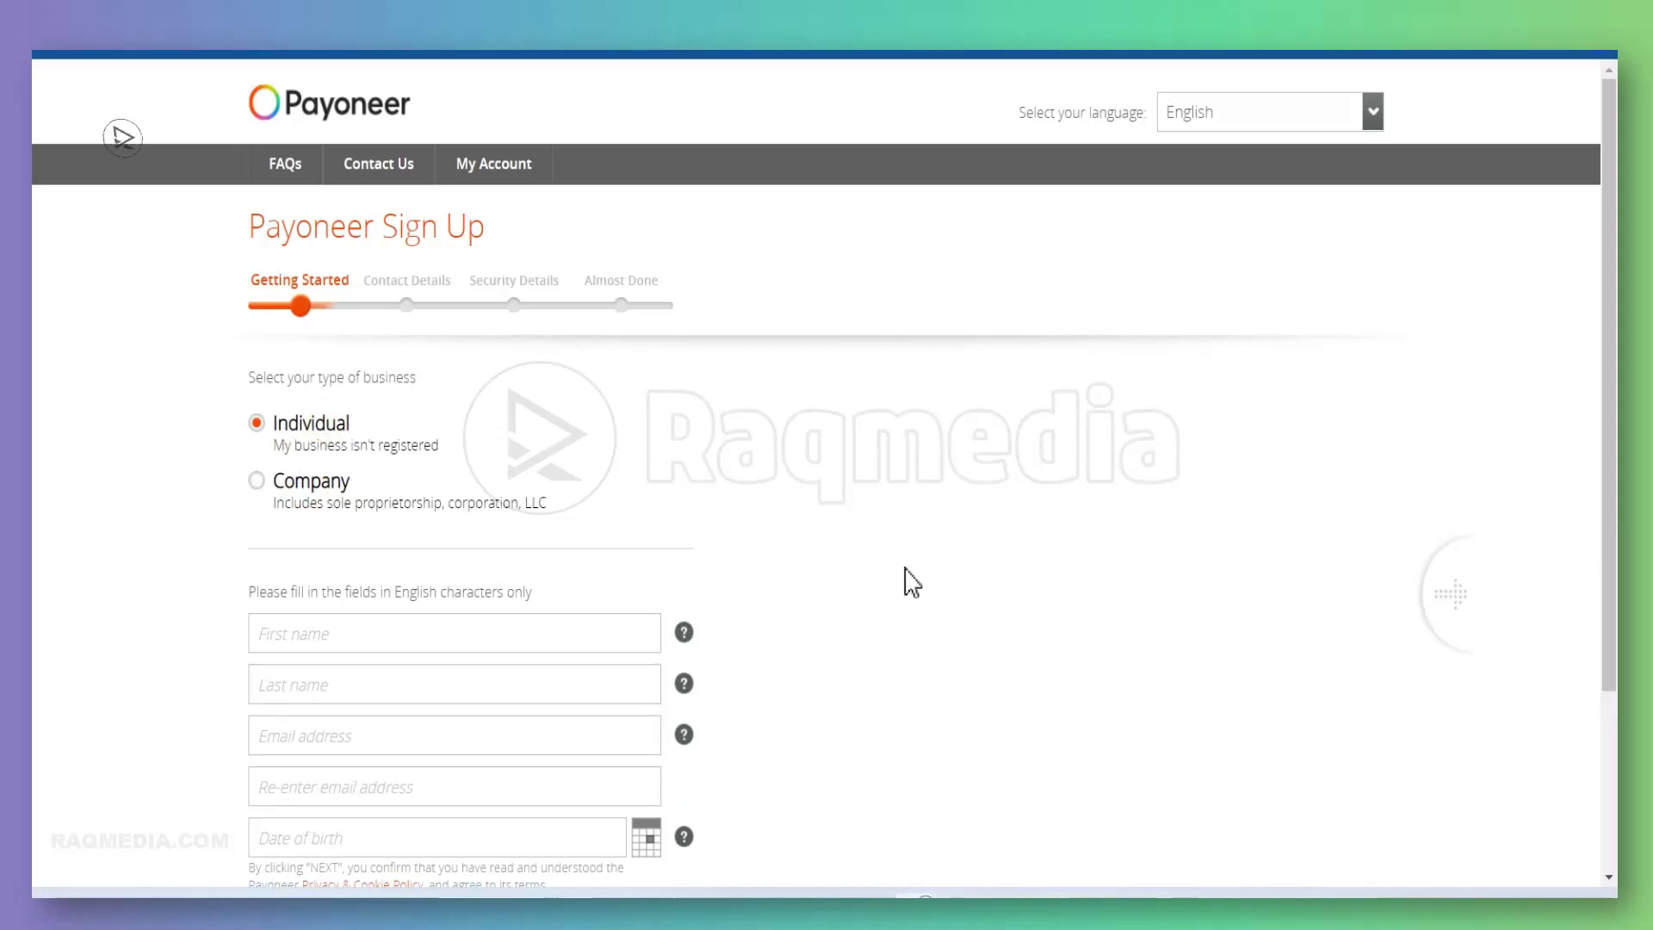
{"action": "scroll", "coordinate": [912, 583], "scroll_direction": "down", "scroll_amount": 3}
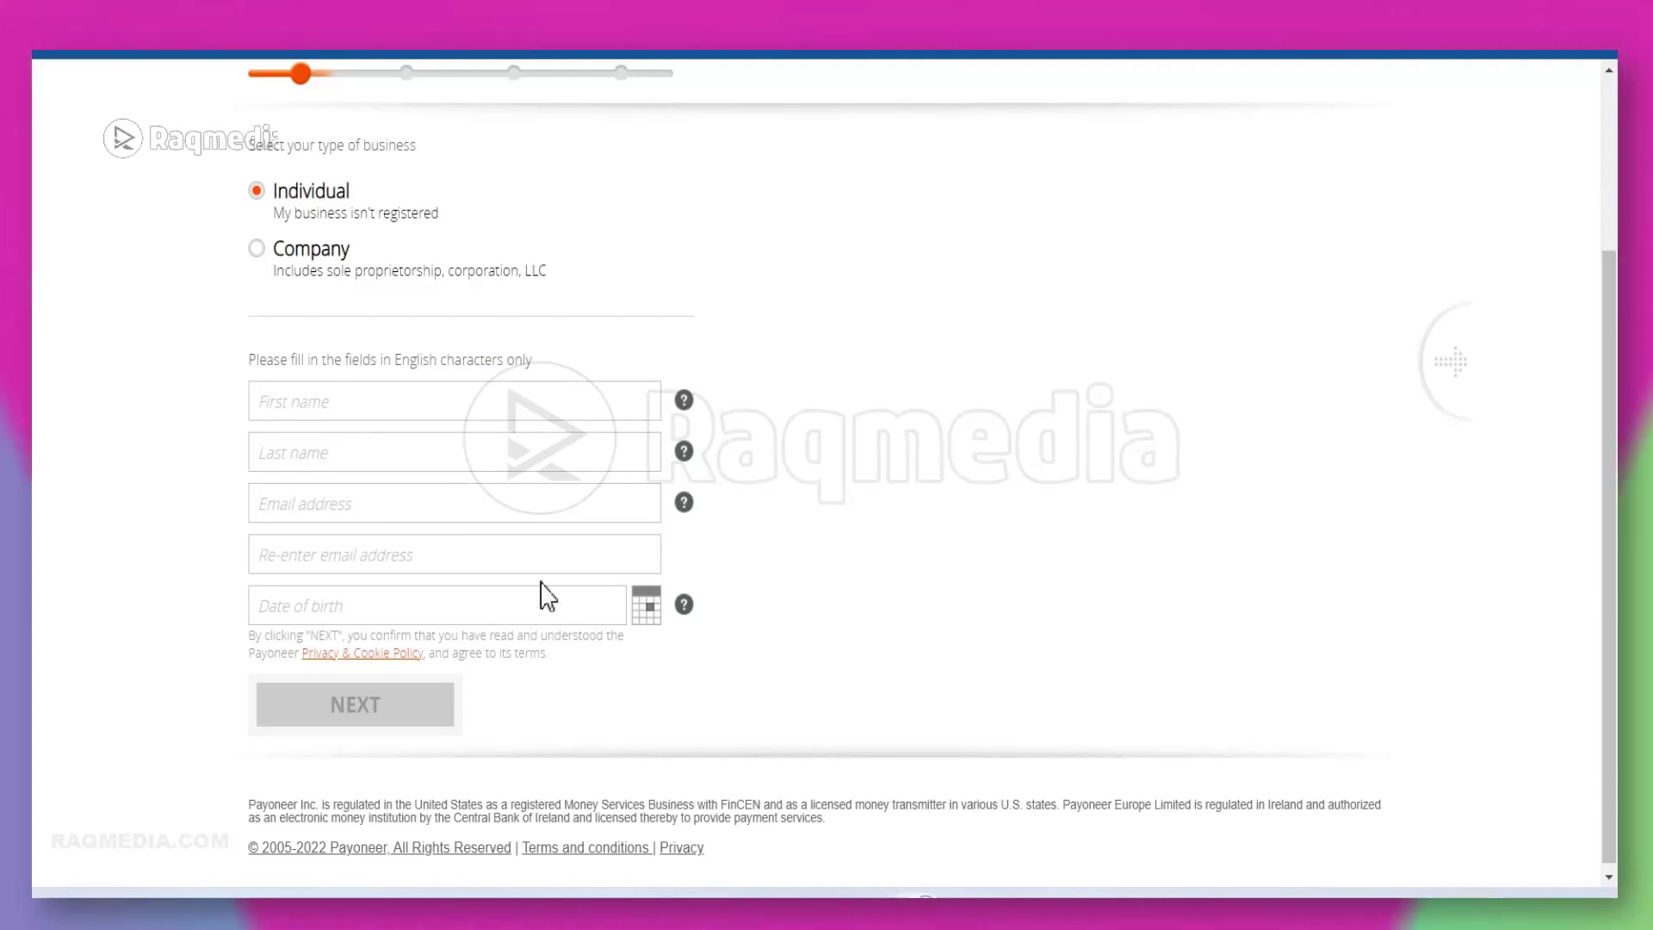
{"action": "left_click", "coordinate": [435, 506]}
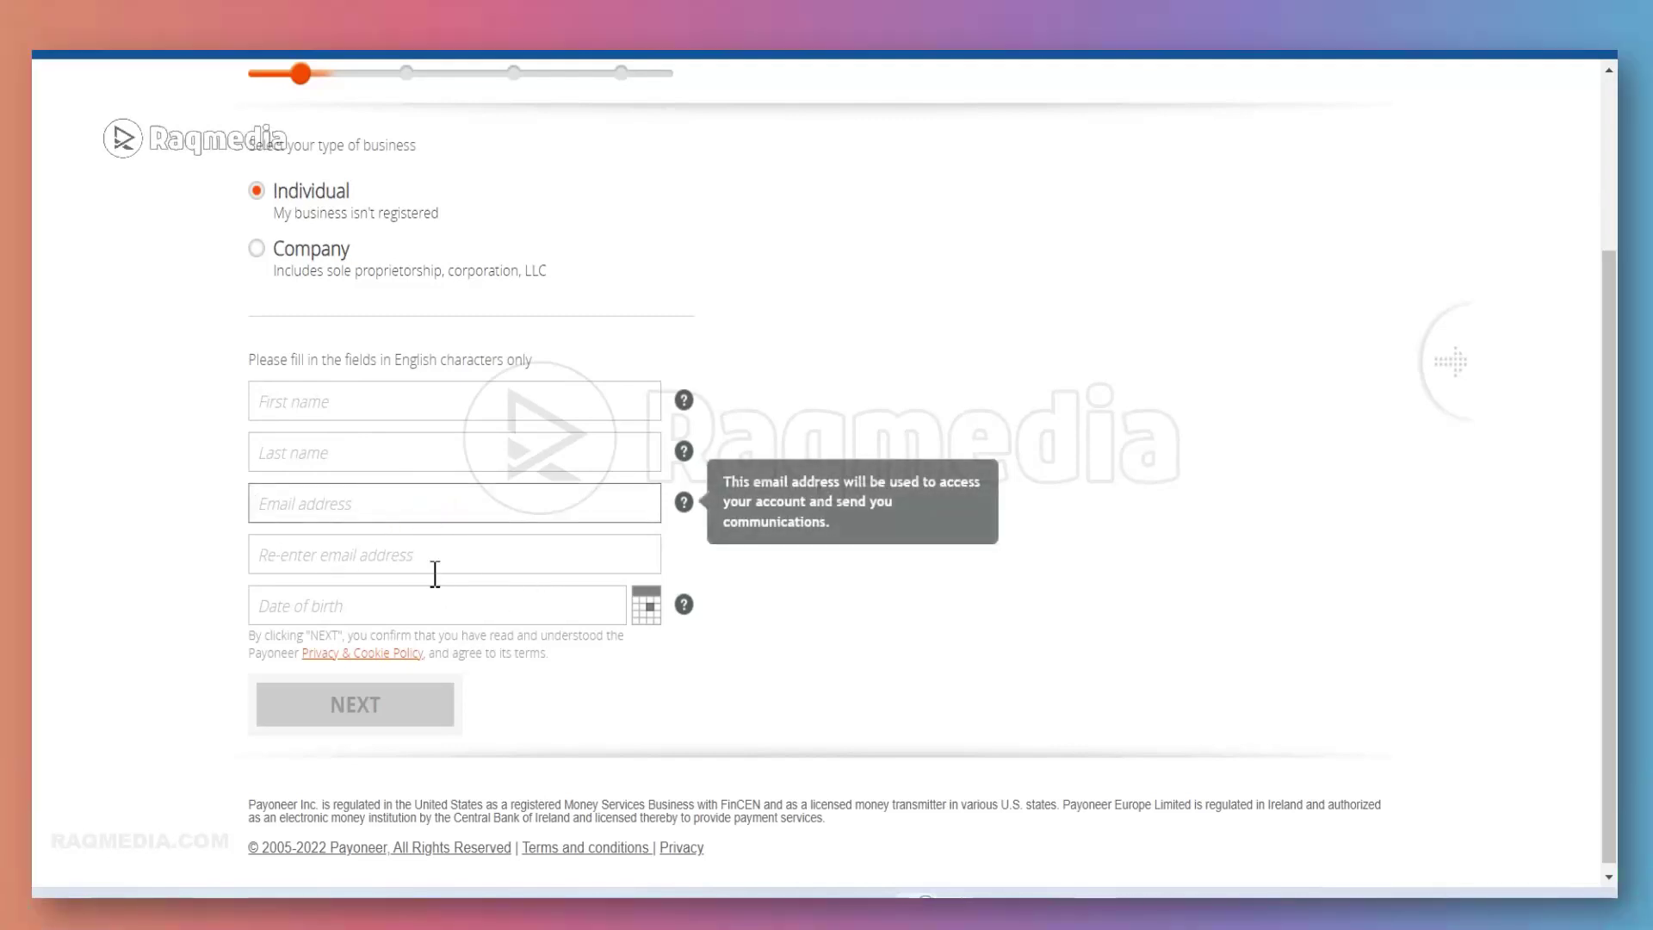
{"action": "left_click", "coordinate": [210, 571]}
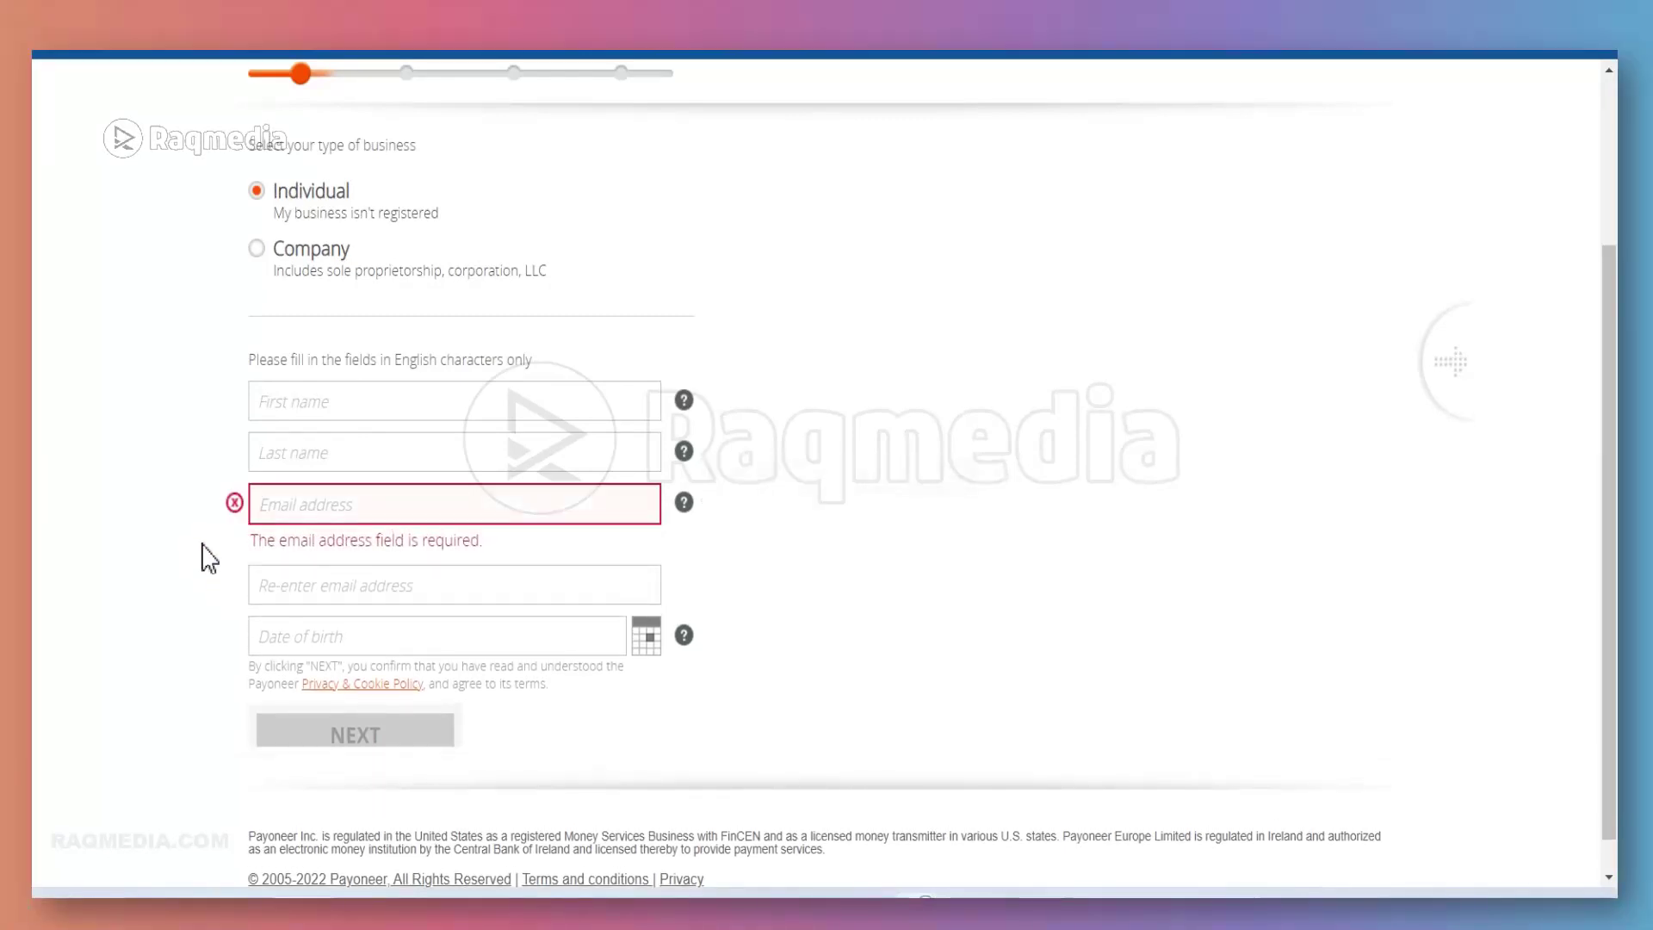
{"action": "left_click", "coordinate": [370, 402]}
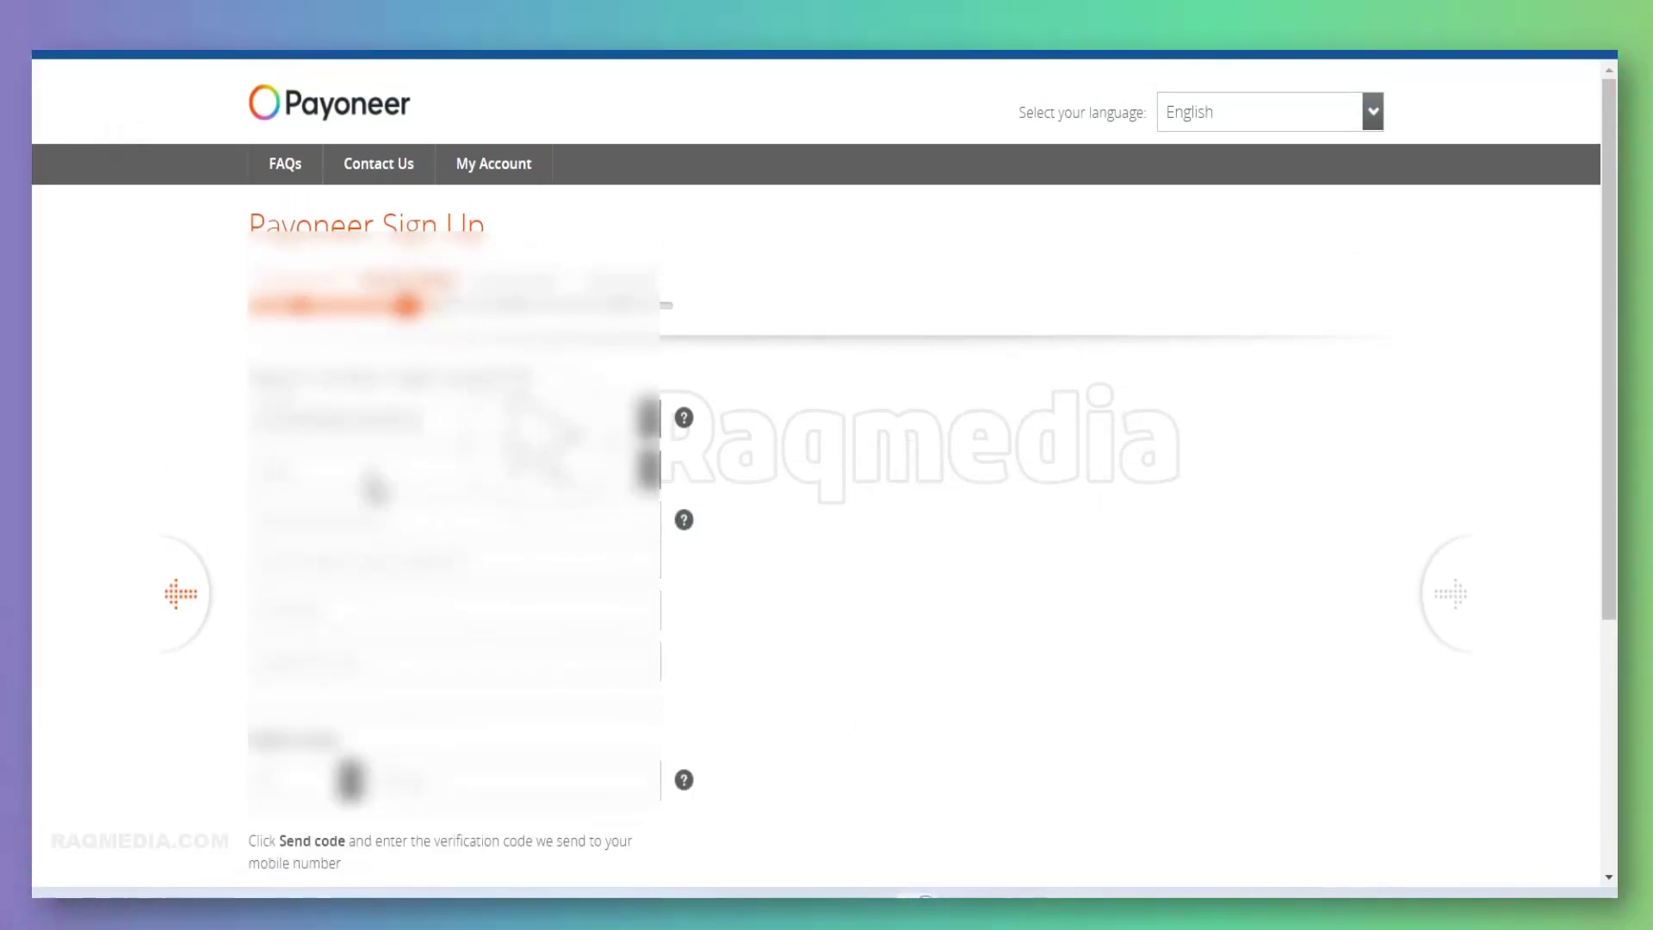
Browse the country and US state lists without changing either selection
{"action": "left_click", "coordinate": [577, 415]}
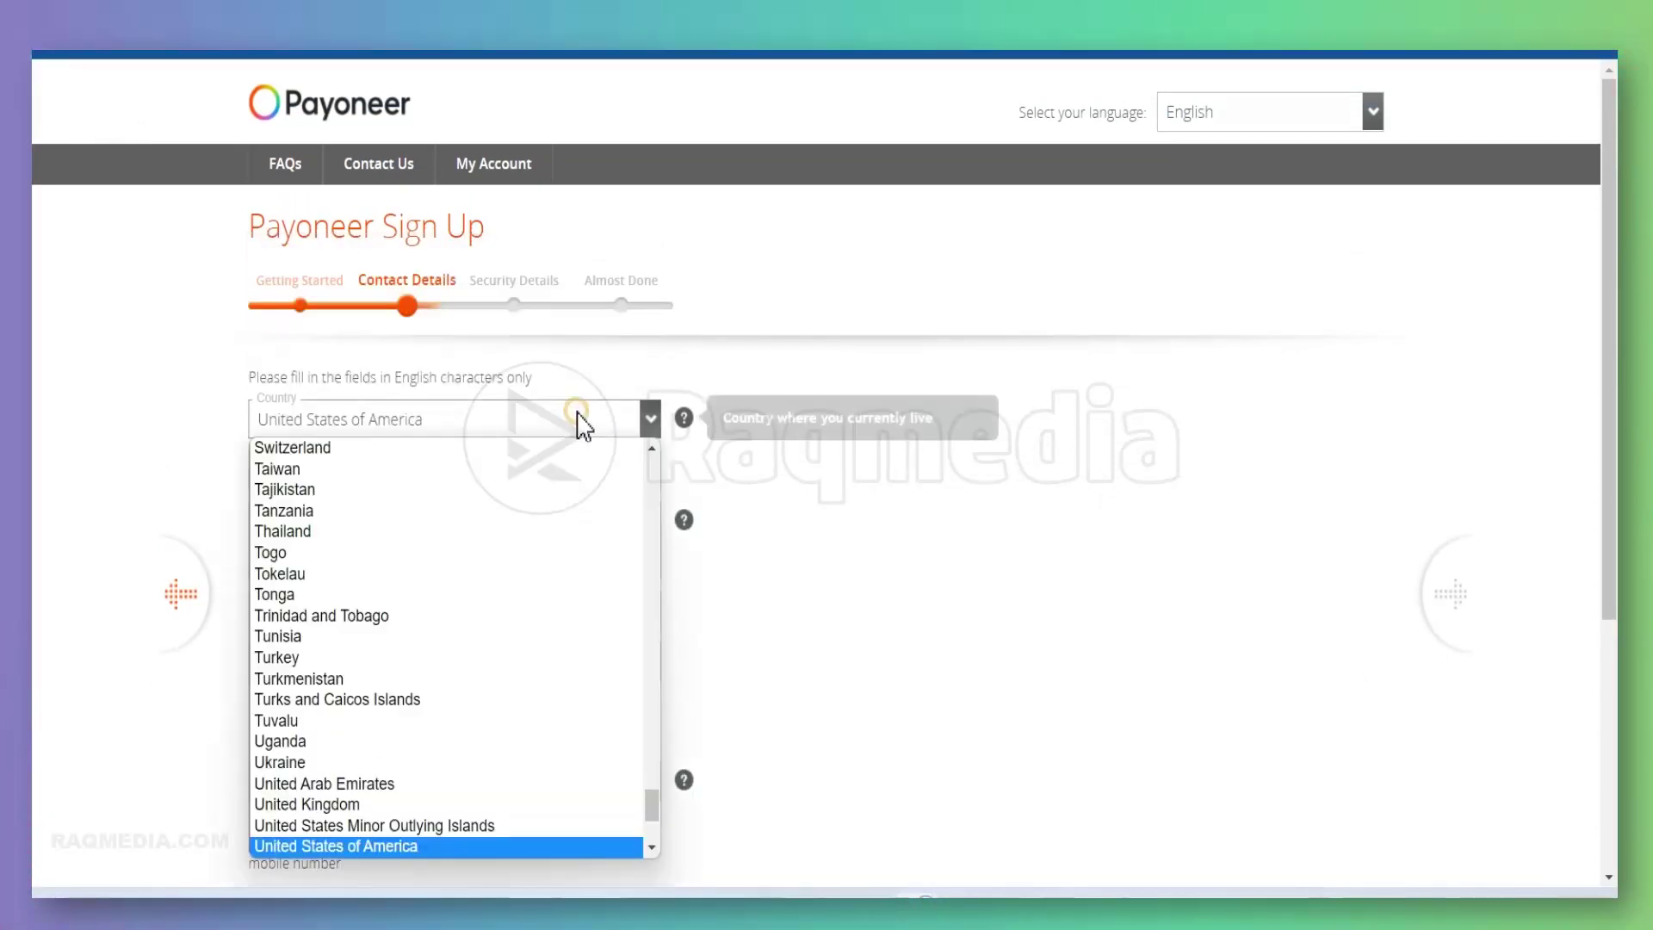
{"action": "scroll", "coordinate": [506, 730], "scroll_direction": "up", "scroll_amount": 1}
{"action": "scroll", "coordinate": [502, 728], "scroll_direction": "up", "scroll_amount": 15}
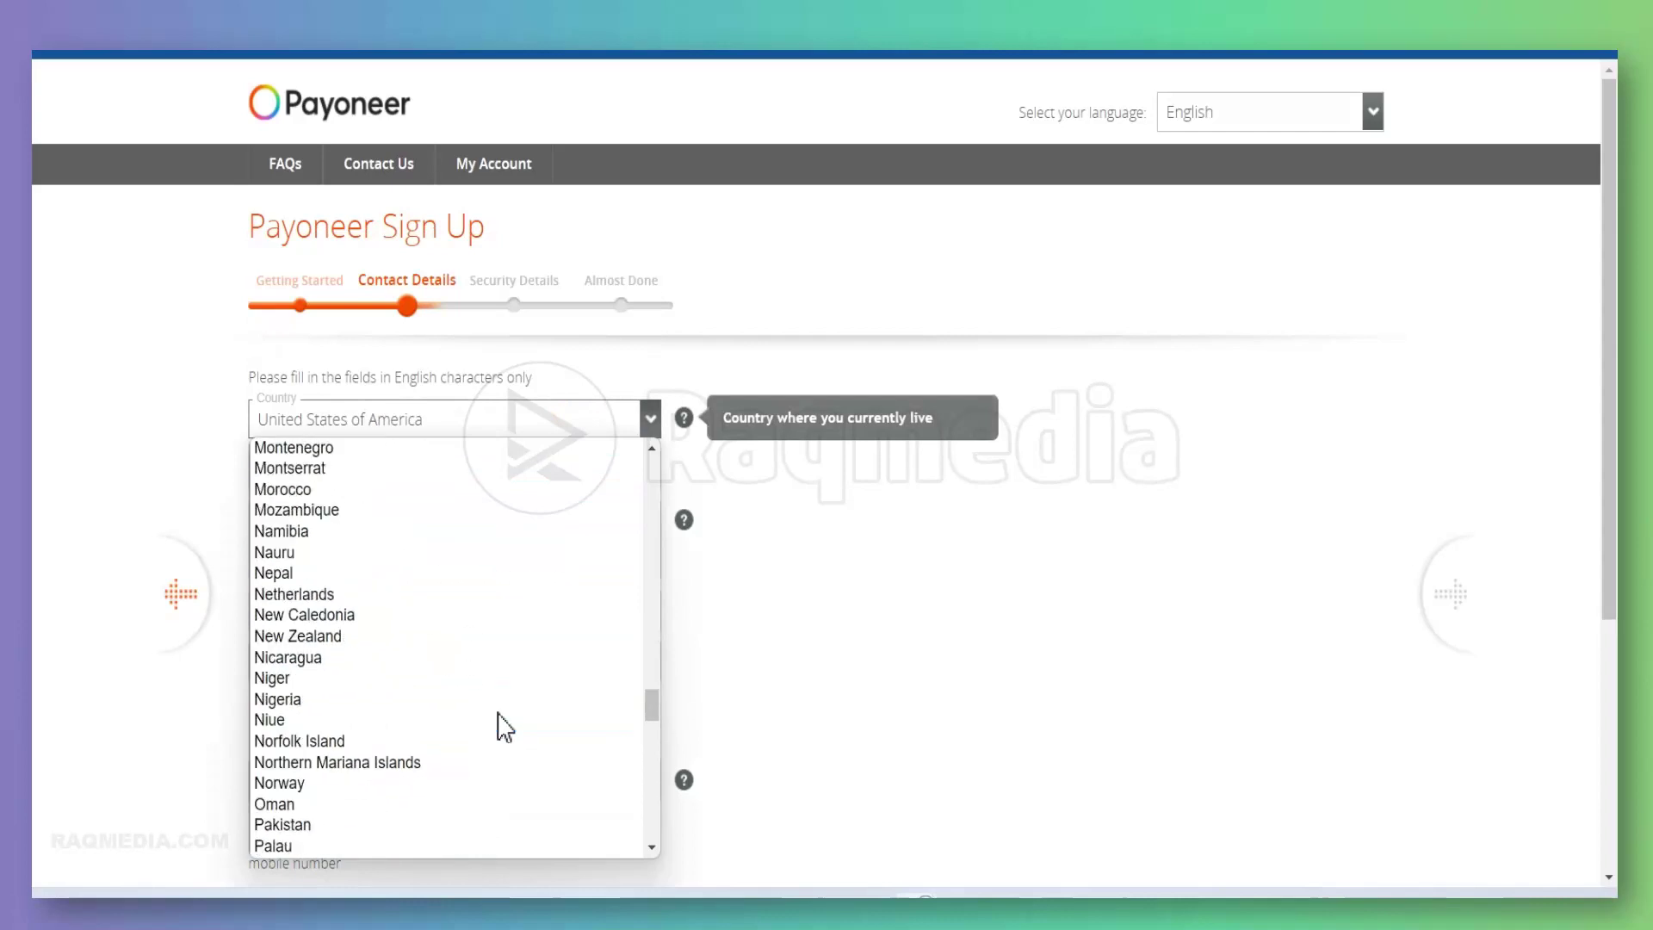
{"action": "scroll", "coordinate": [498, 727], "scroll_direction": "down", "scroll_amount": 10}
{"action": "scroll", "coordinate": [498, 721], "scroll_direction": "down", "scroll_amount": 12}
{"action": "scroll", "coordinate": [494, 672], "scroll_direction": "up", "scroll_amount": 6}
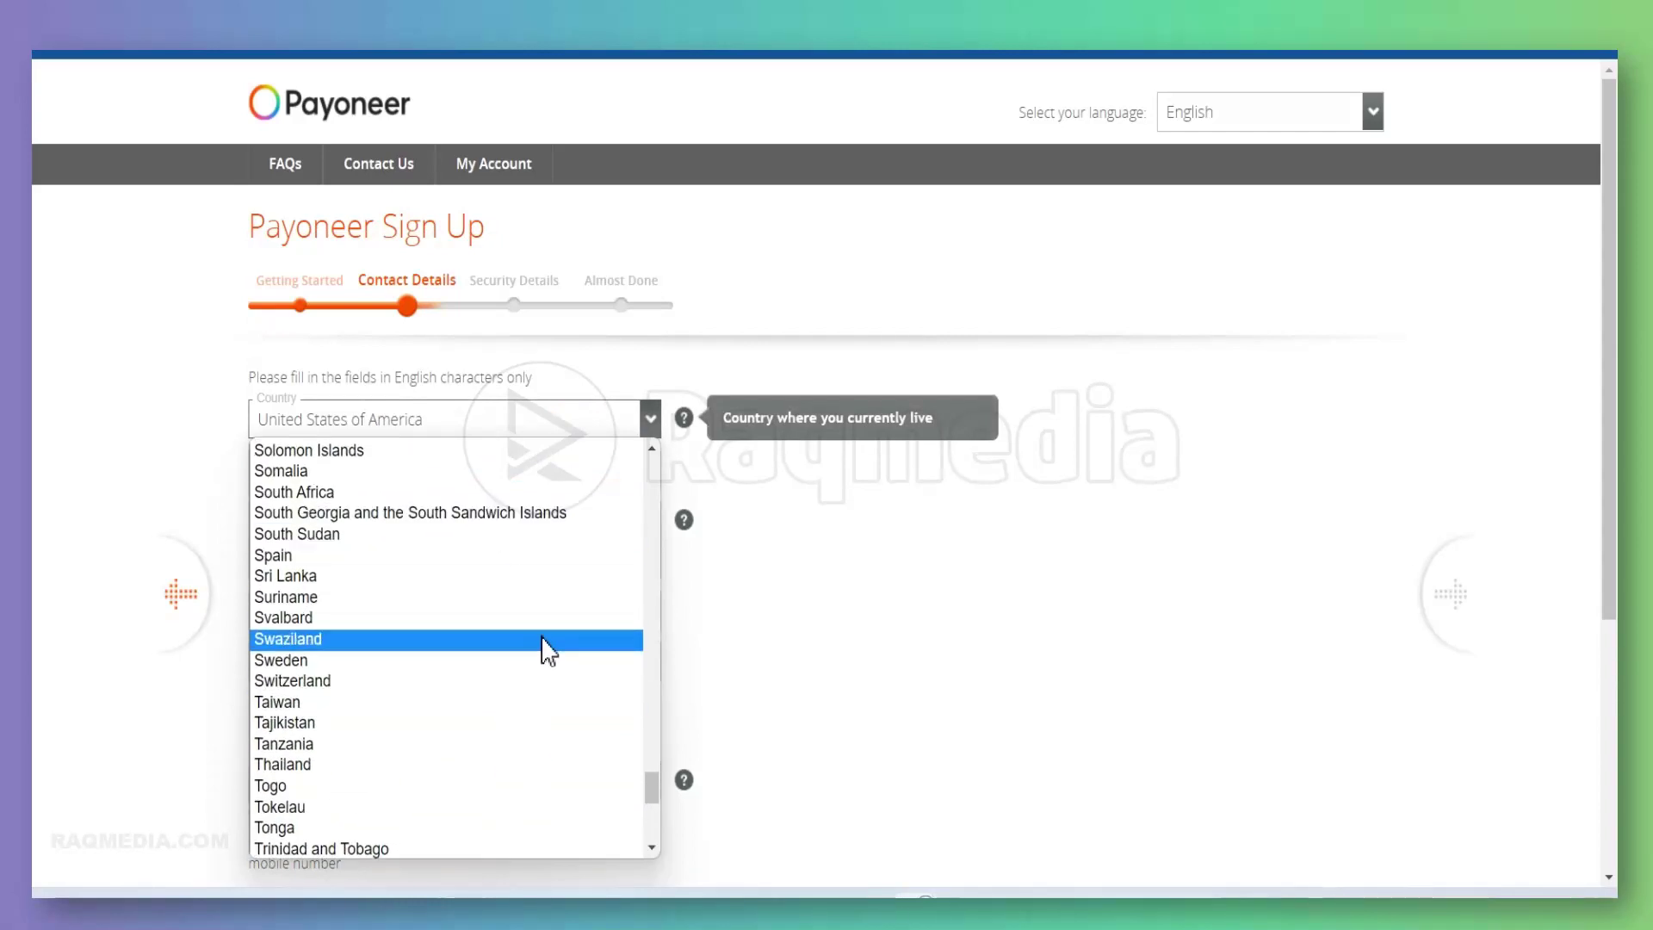
{"action": "scroll", "coordinate": [465, 443], "scroll_direction": "up", "scroll_amount": 1}
{"action": "scroll", "coordinate": [495, 704], "scroll_direction": "up", "scroll_amount": 15}
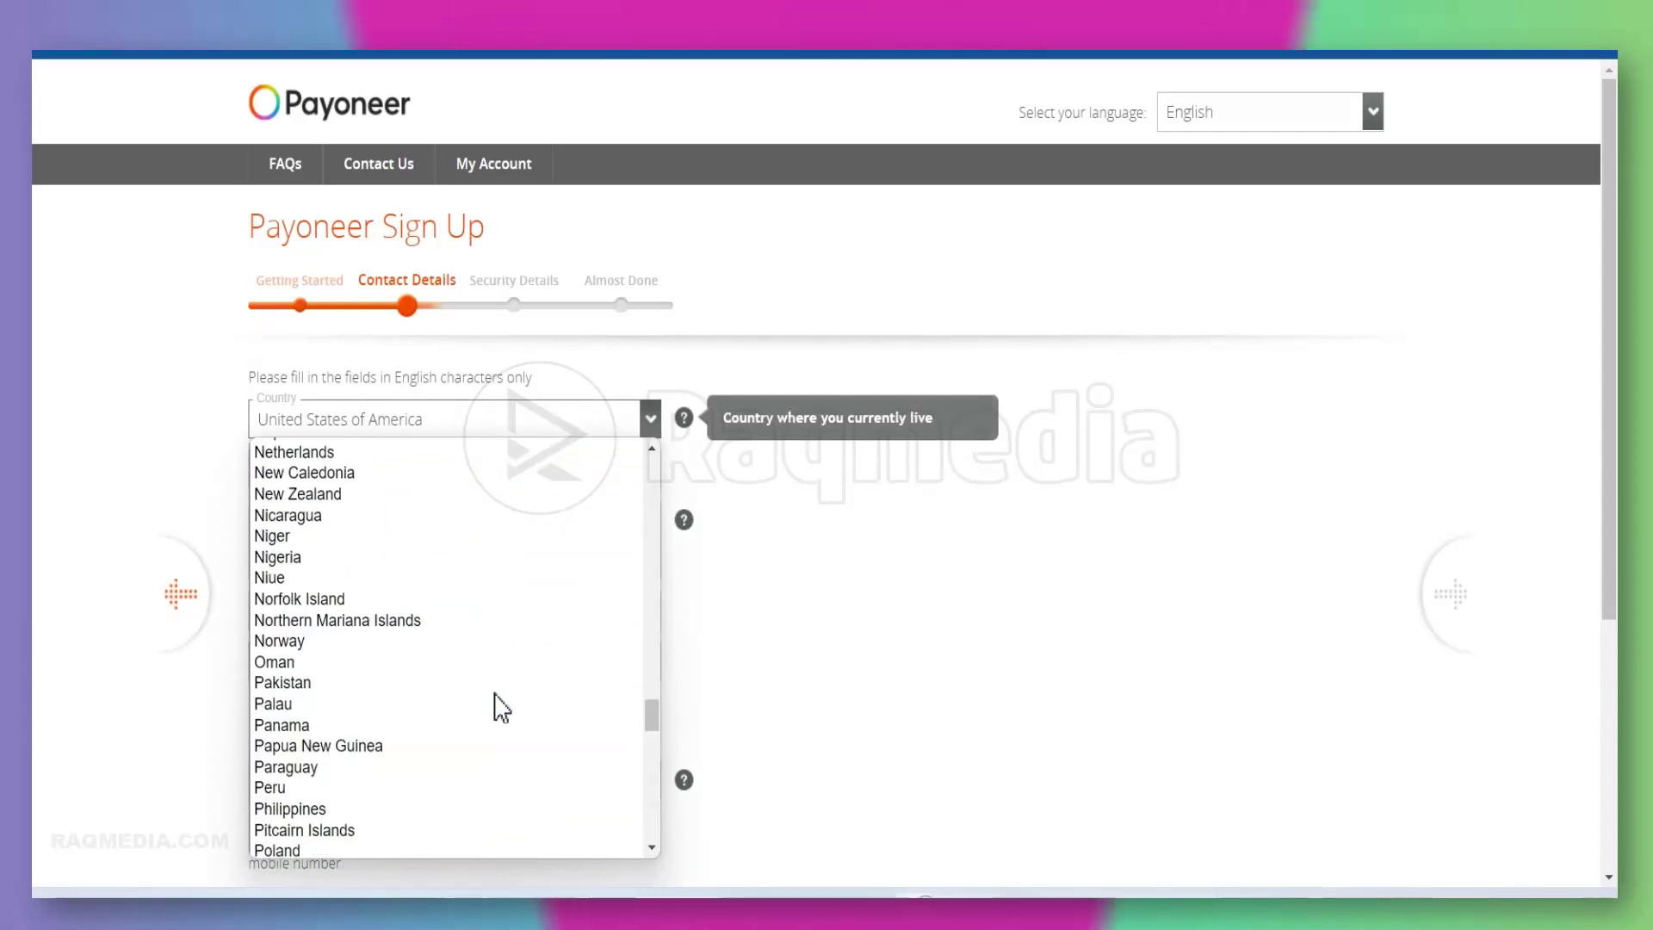
{"action": "left_click", "coordinate": [826, 548]}
{"action": "left_click", "coordinate": [433, 482]}
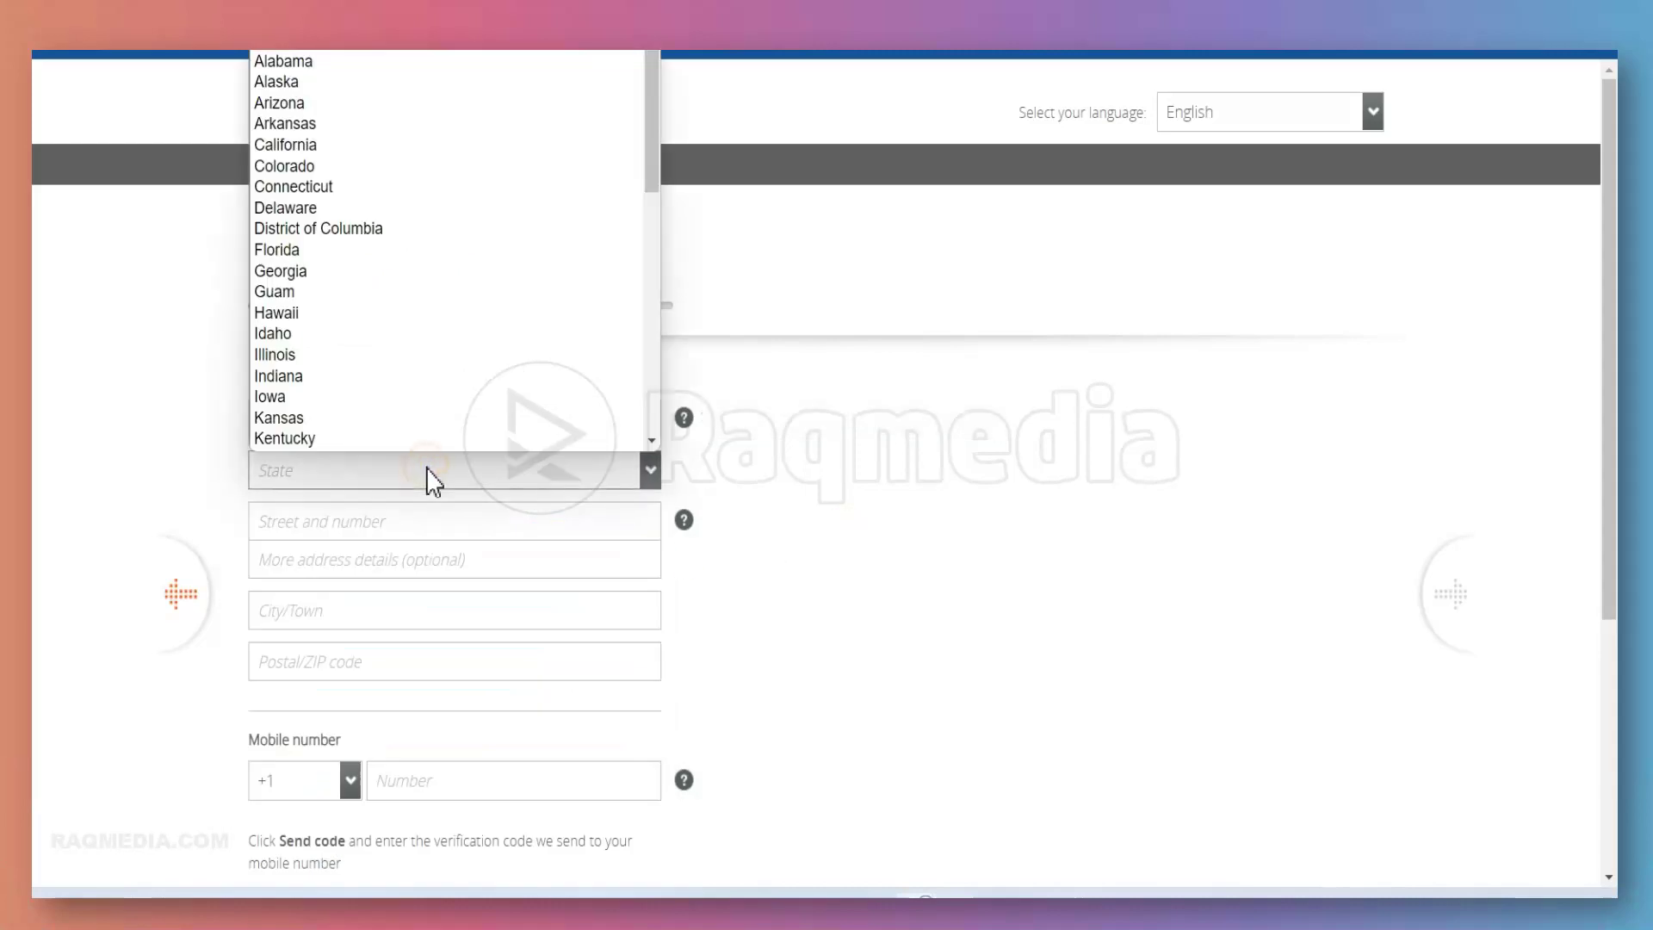
{"action": "left_click", "coordinate": [833, 452]}
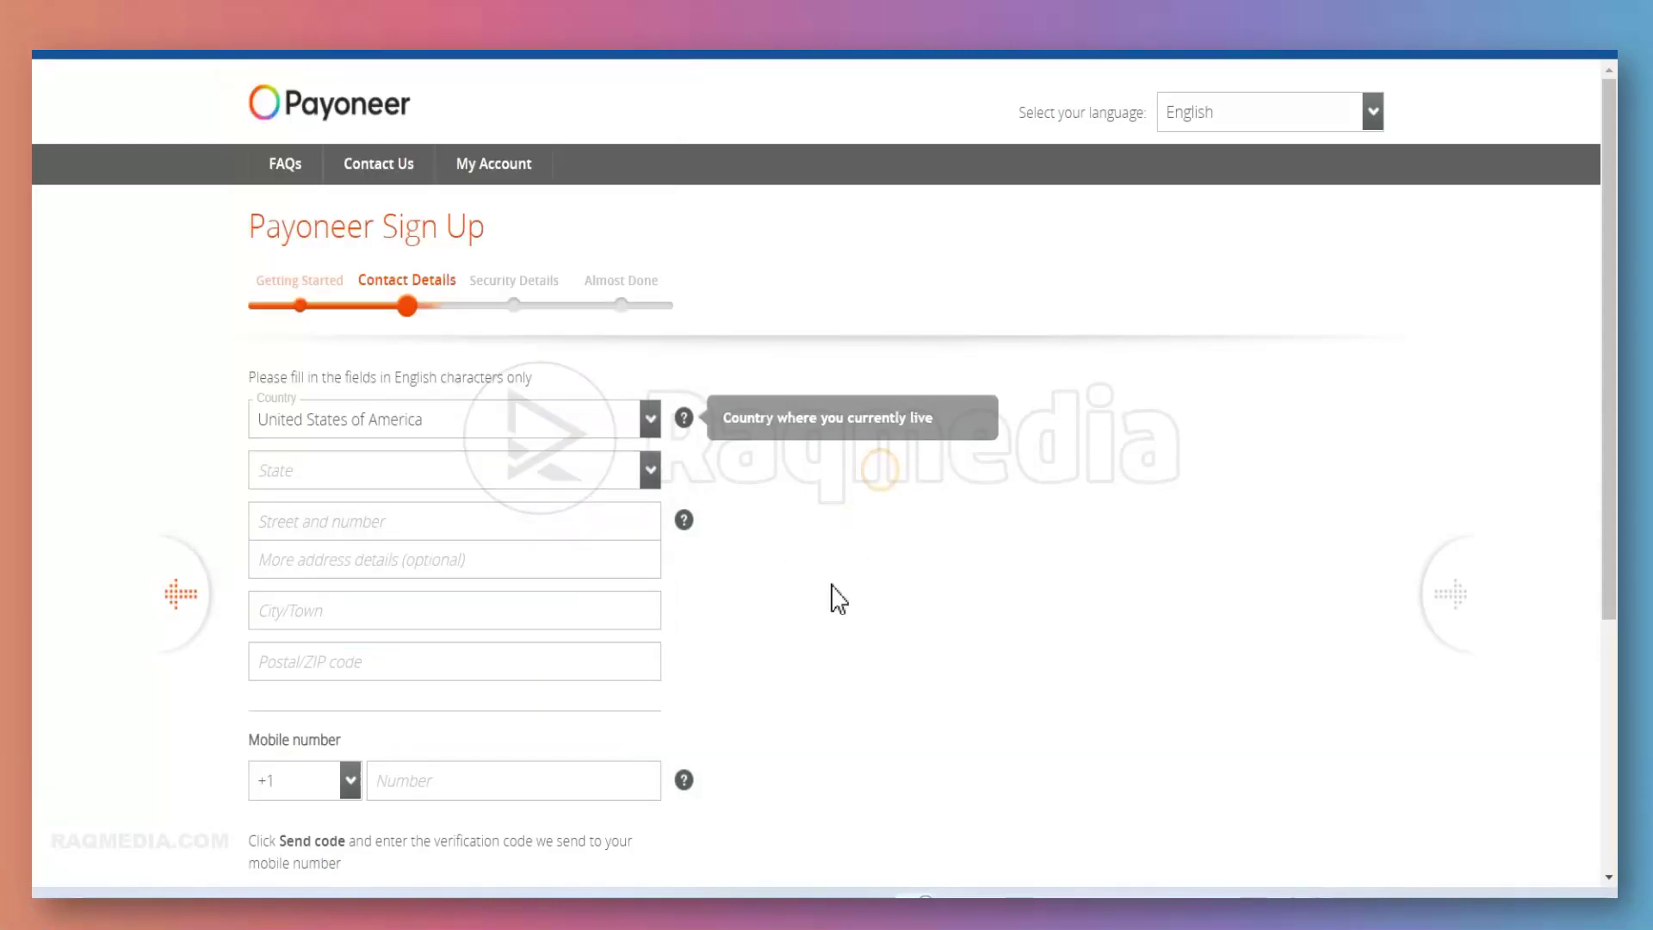
Set the country of residence to Algeria
{"action": "left_click", "coordinate": [551, 424]}
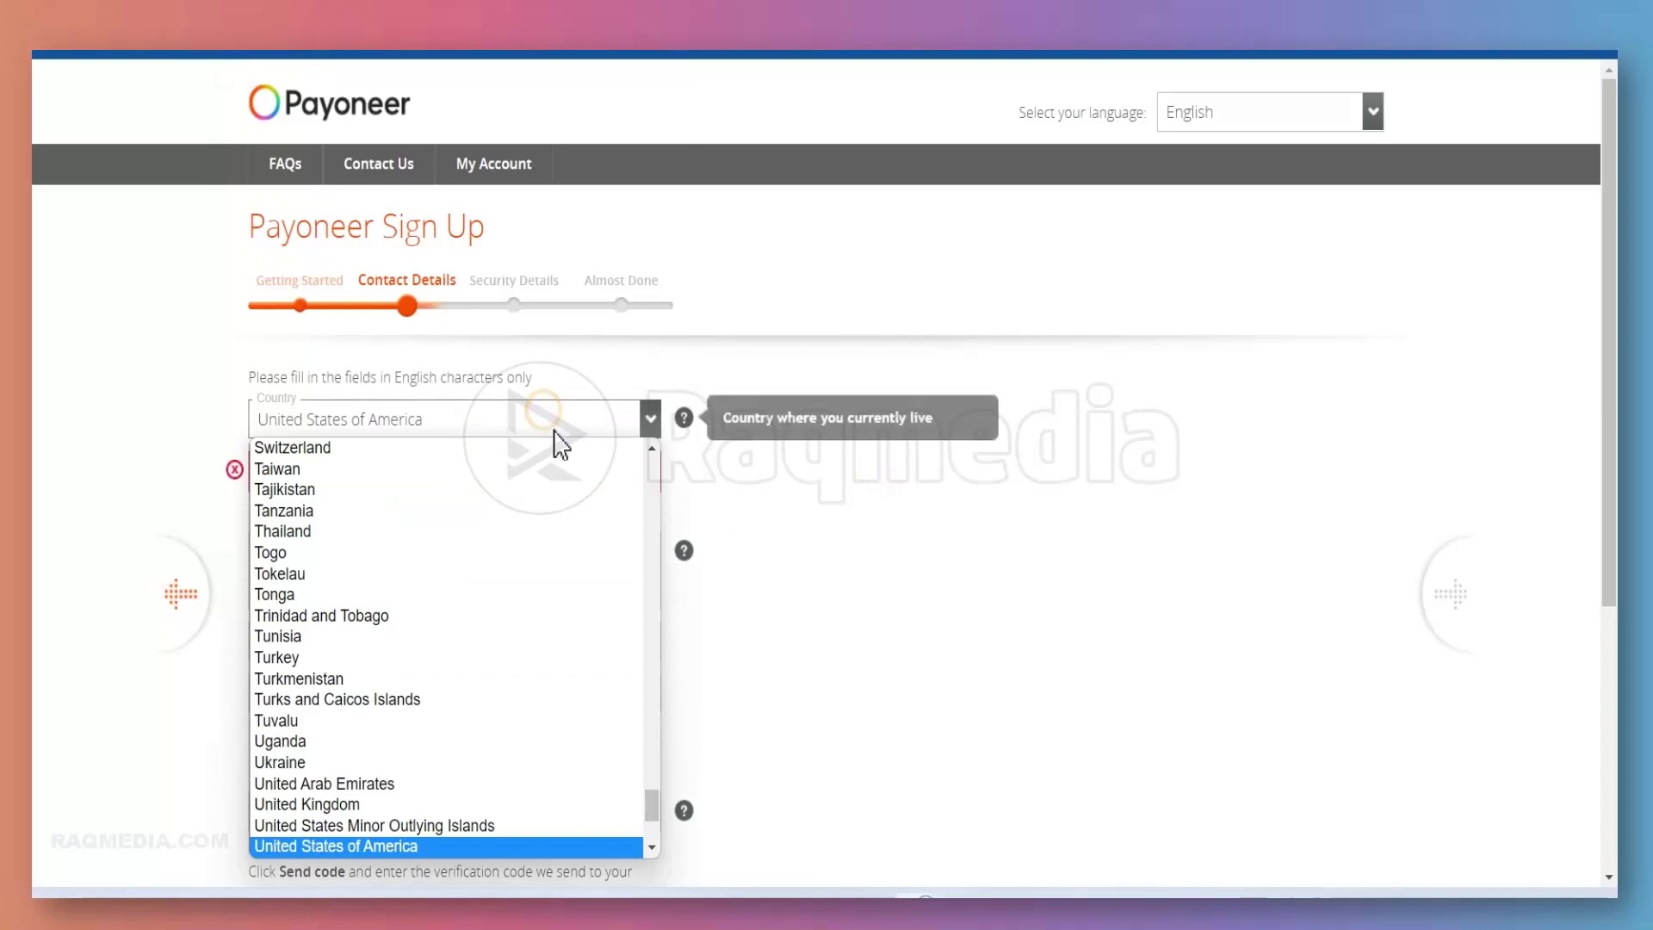
{"action": "scroll", "coordinate": [528, 634], "scroll_direction": "up", "scroll_amount": 20}
{"action": "scroll", "coordinate": [548, 615], "scroll_direction": "up", "scroll_amount": 20}
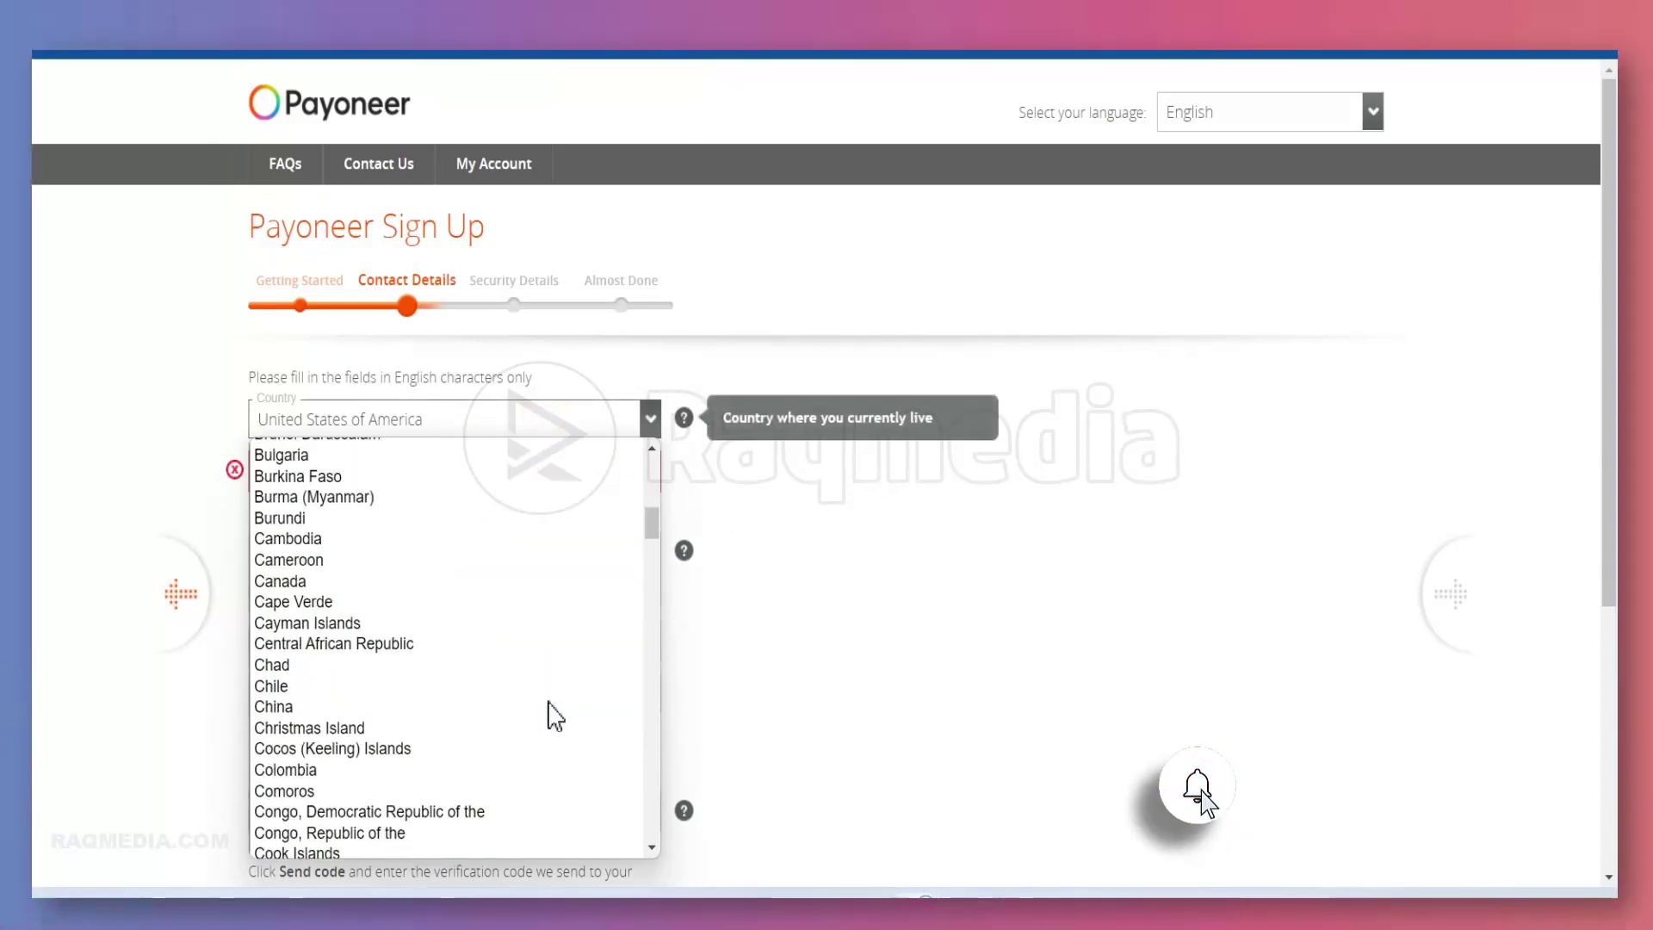
{"action": "left_click", "coordinate": [376, 467]}
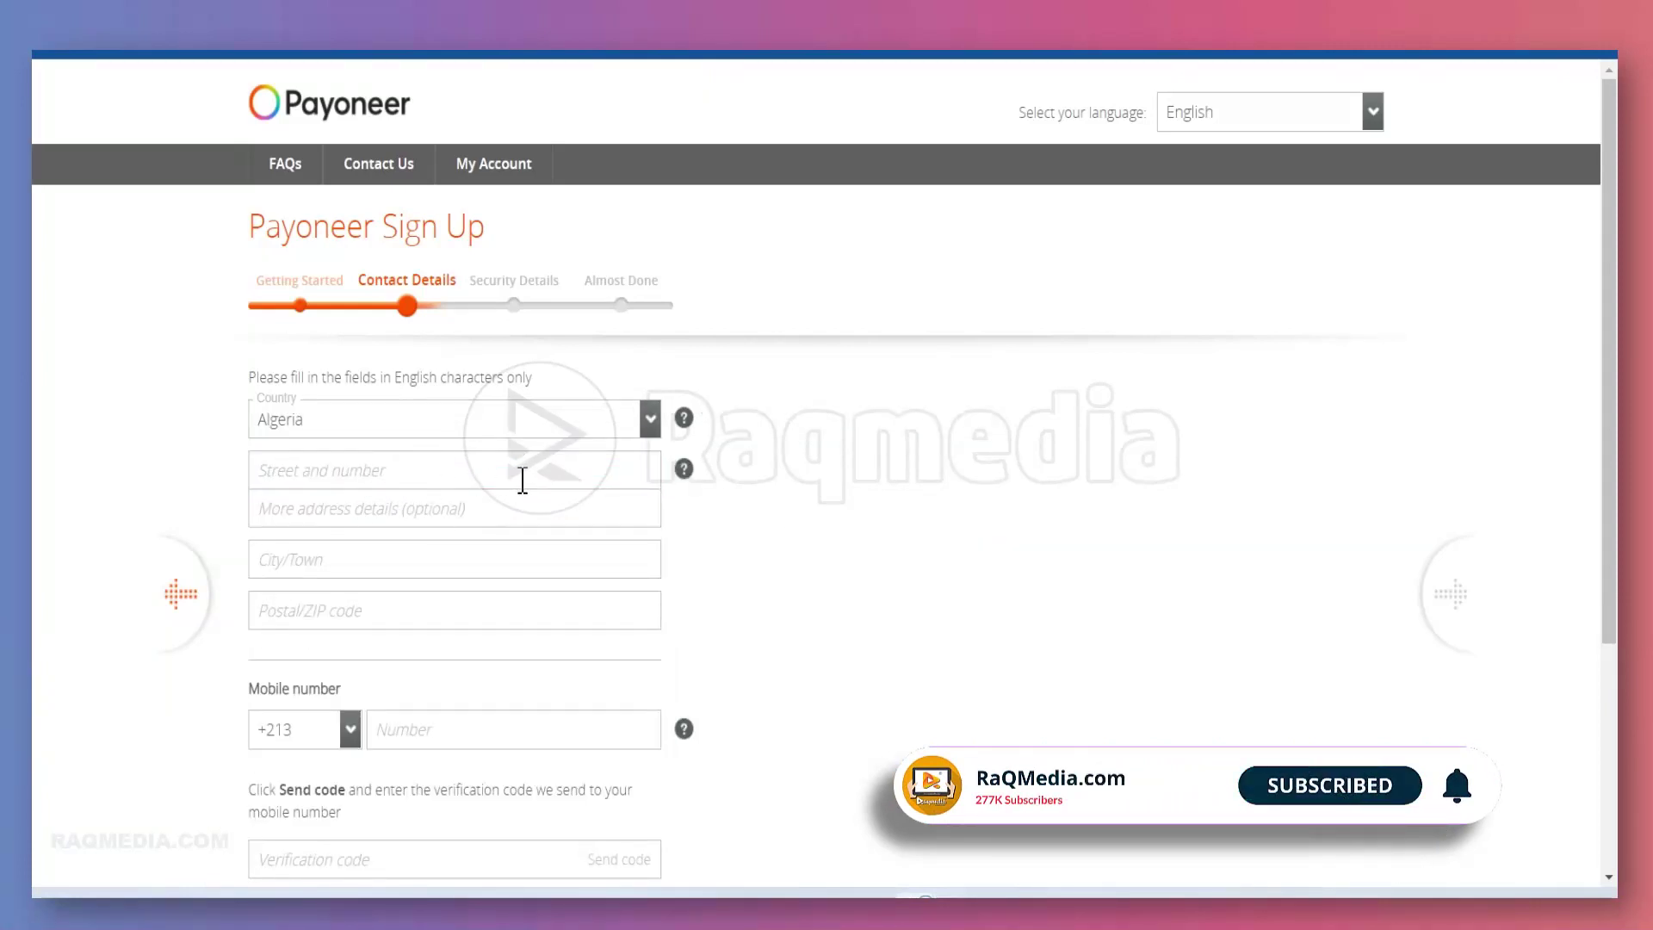
{"action": "left_click", "coordinate": [377, 468]}
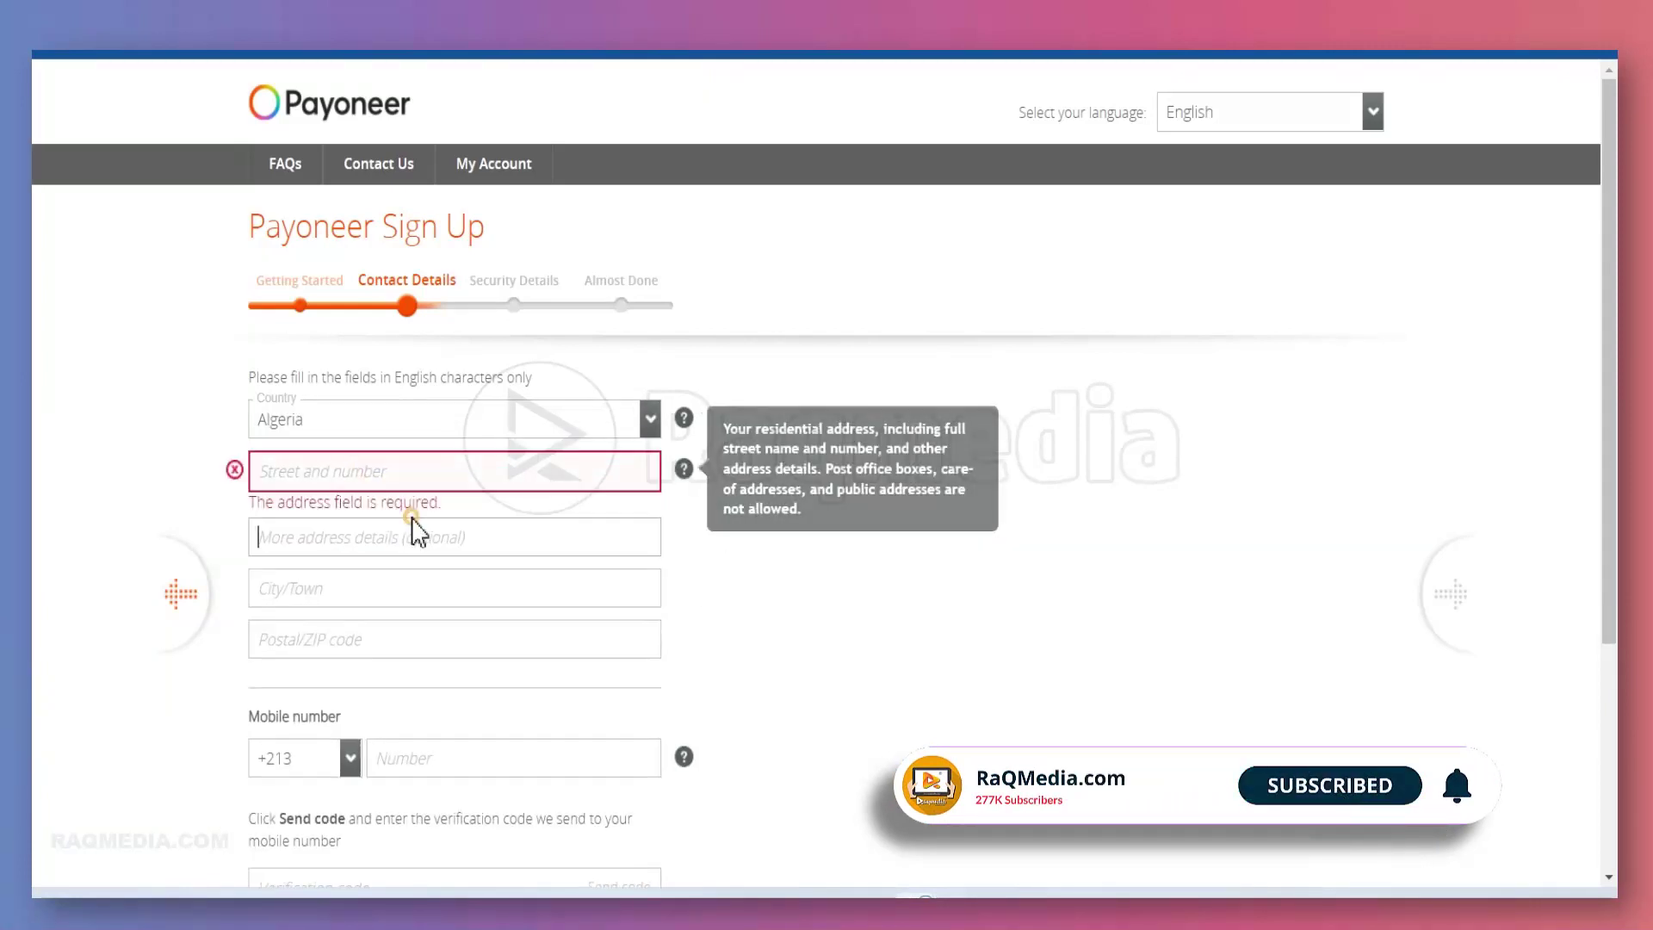
Change the country of residence to Canada and check the street address help note
{"action": "left_click", "coordinate": [565, 423]}
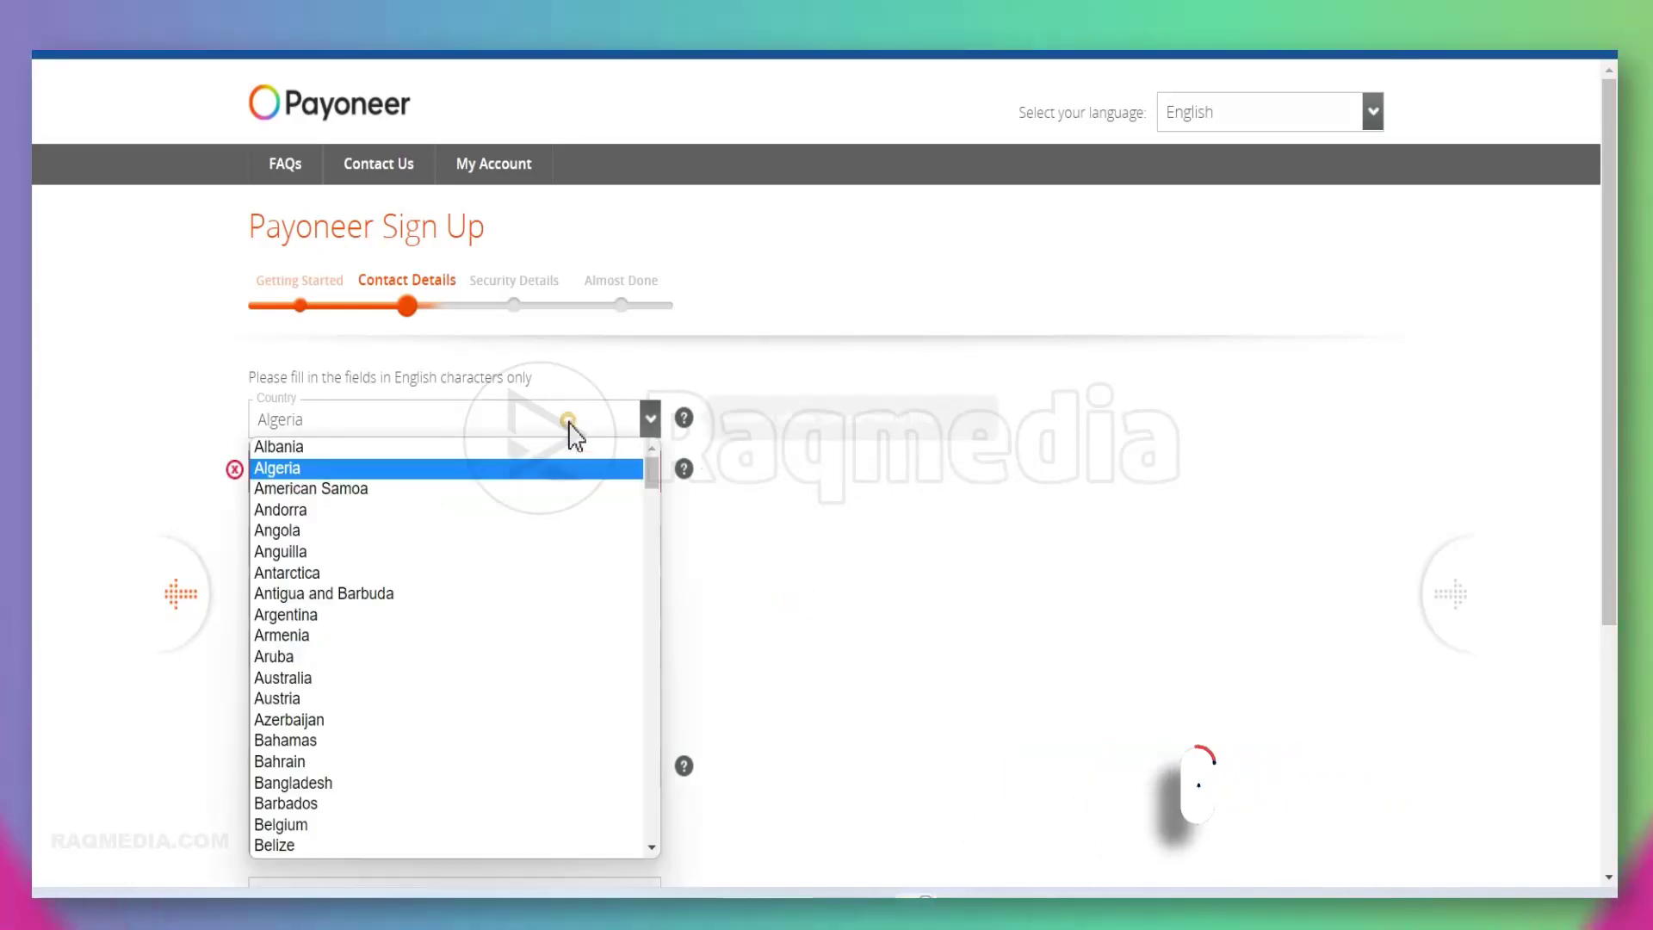
{"action": "scroll", "coordinate": [472, 737], "scroll_direction": "down", "scroll_amount": 5}
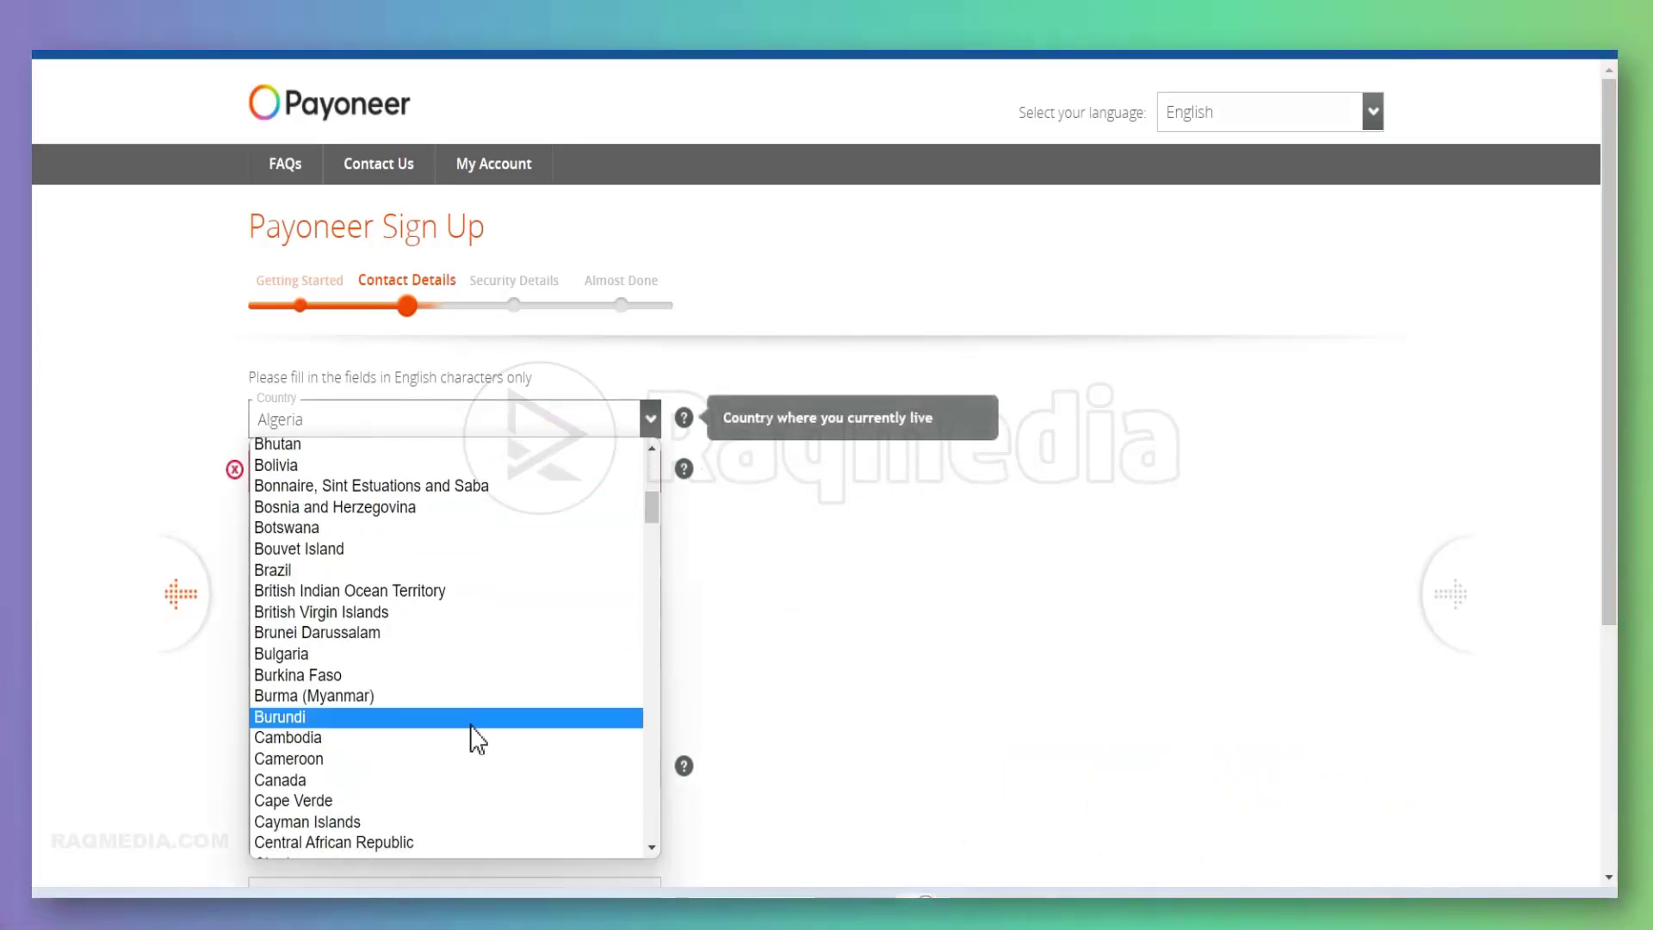
{"action": "left_click", "coordinate": [408, 780]}
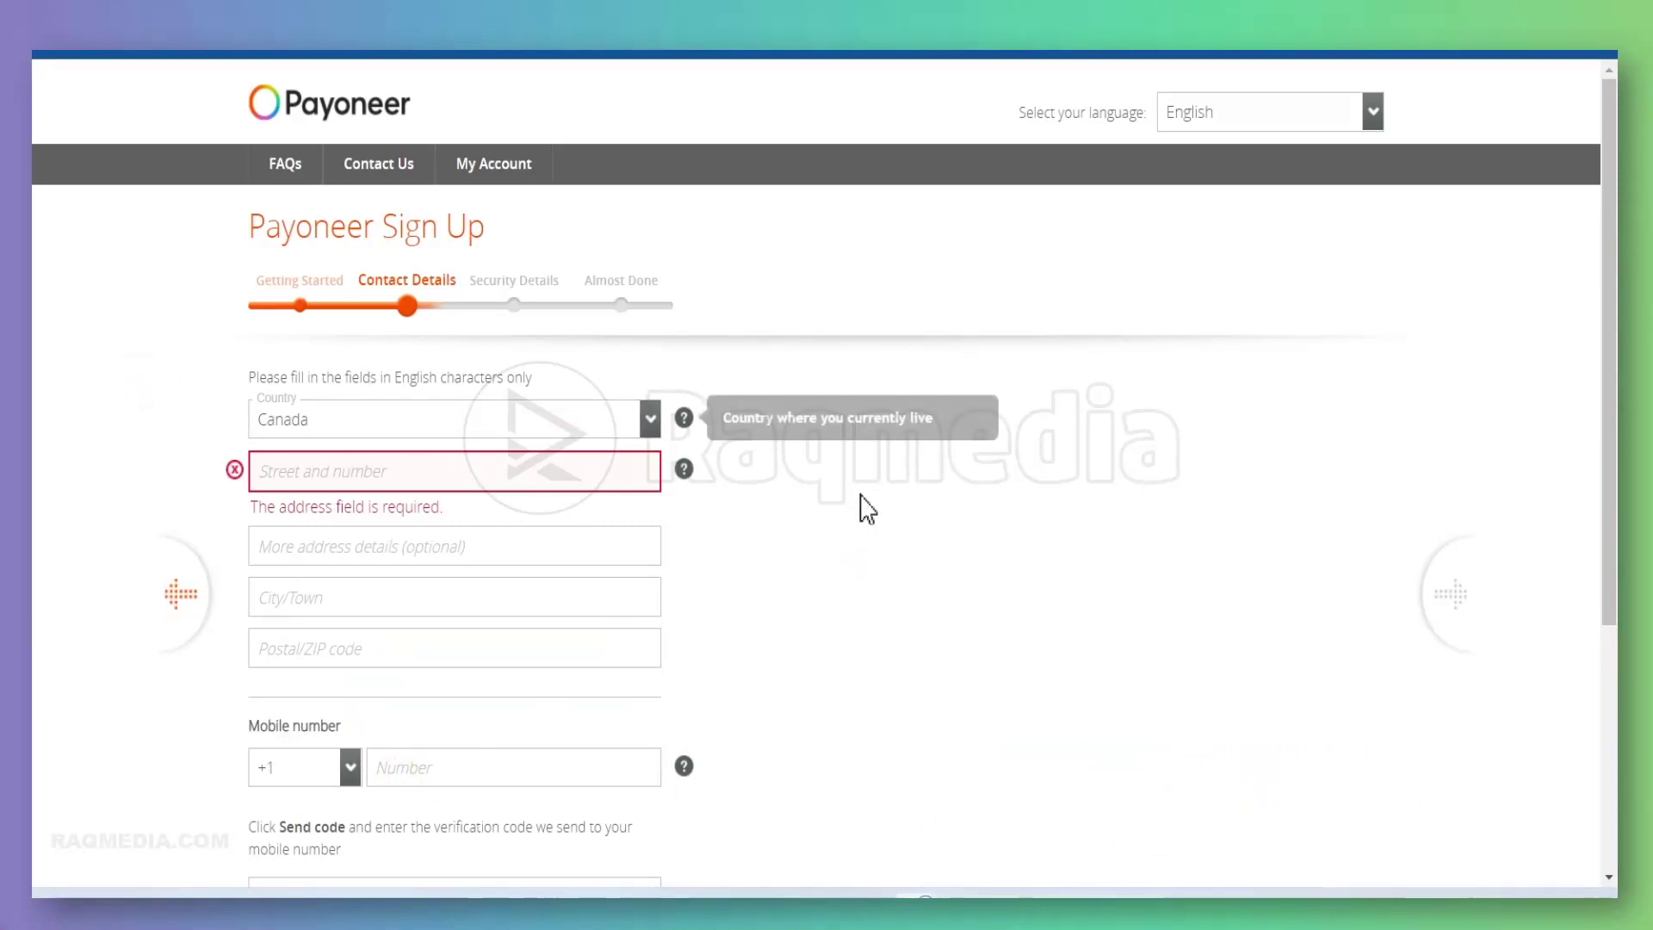
{"action": "left_click", "coordinate": [411, 476]}
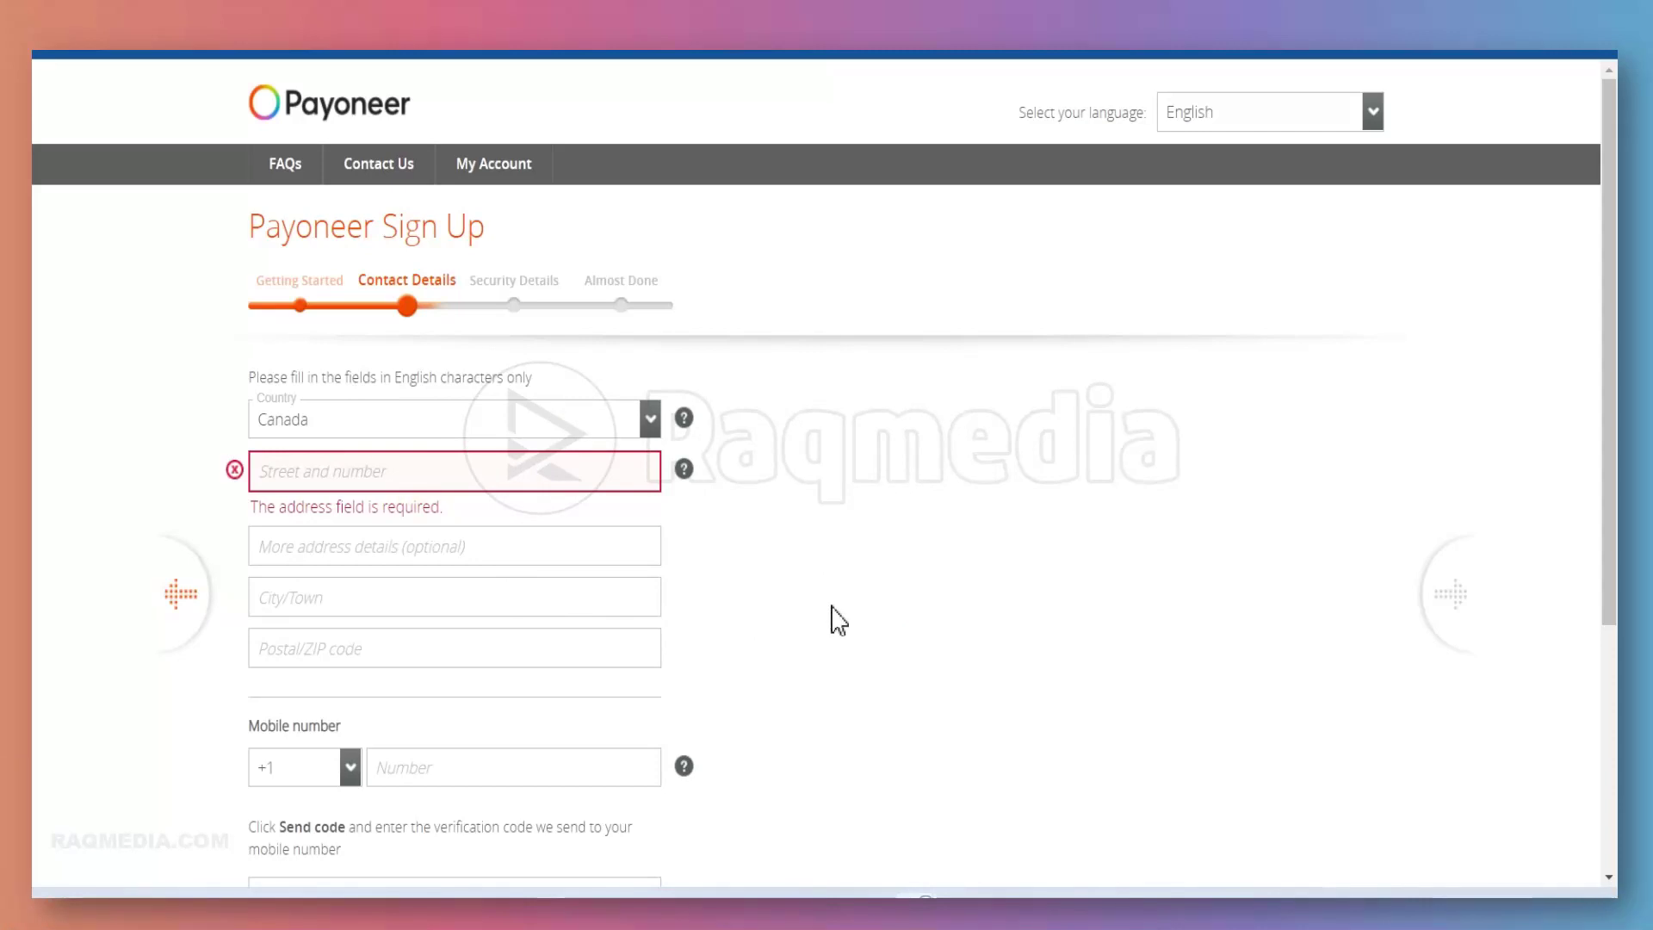
{"action": "mouse_move", "coordinate": [695, 481]}
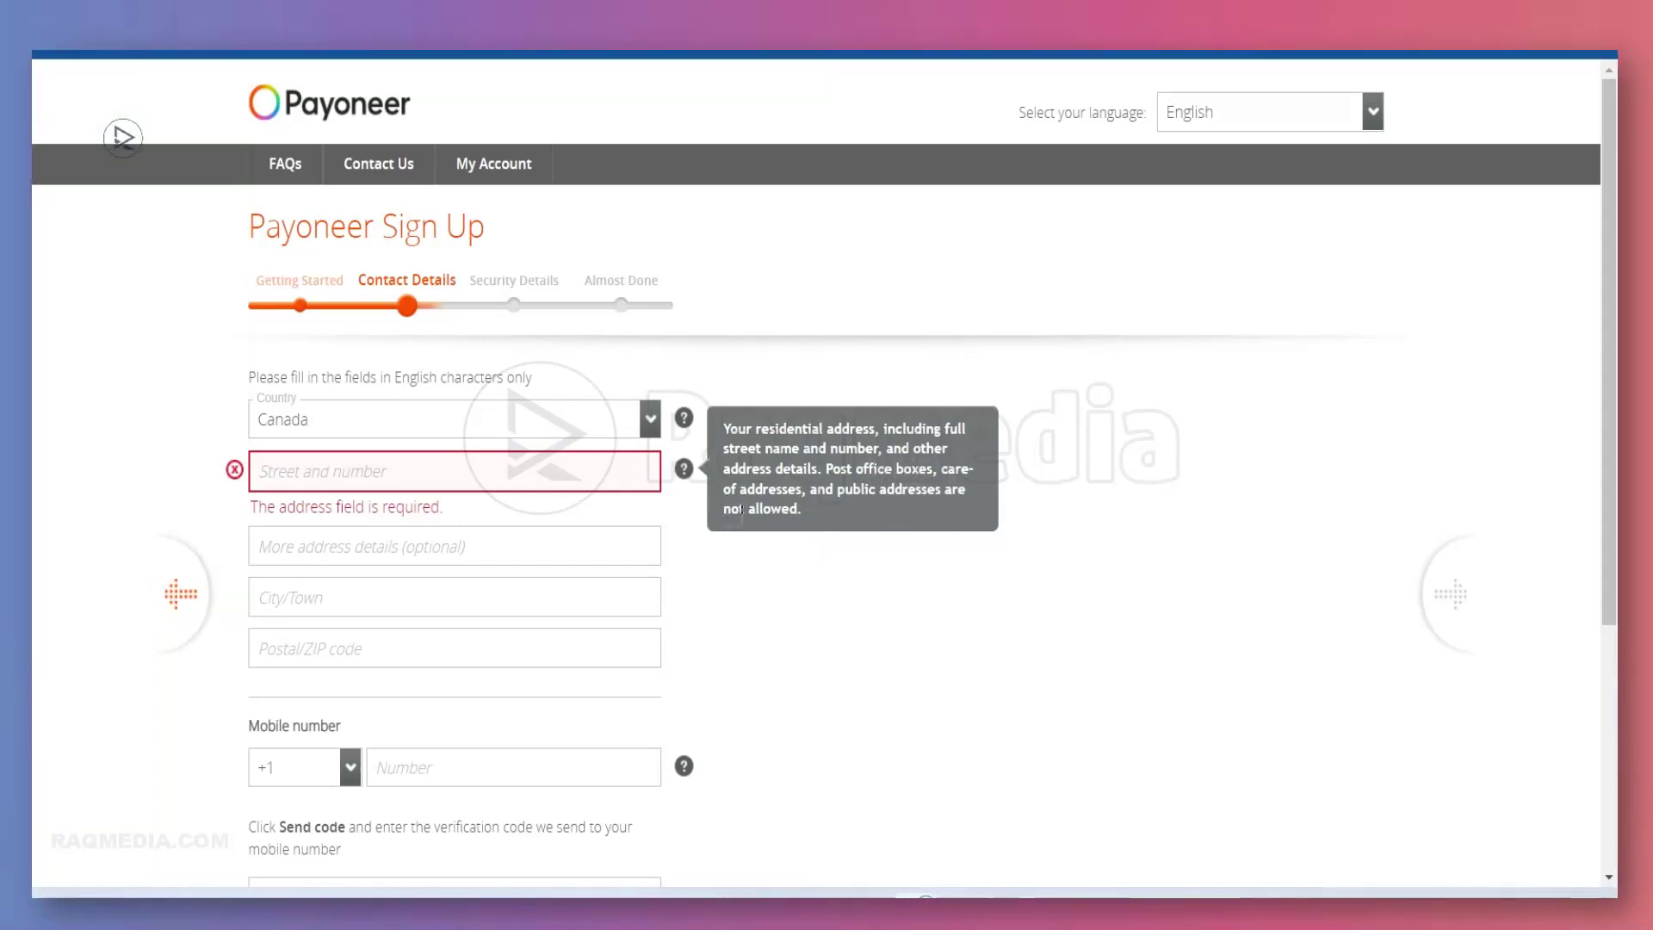
{"action": "left_click", "coordinate": [1151, 598]}
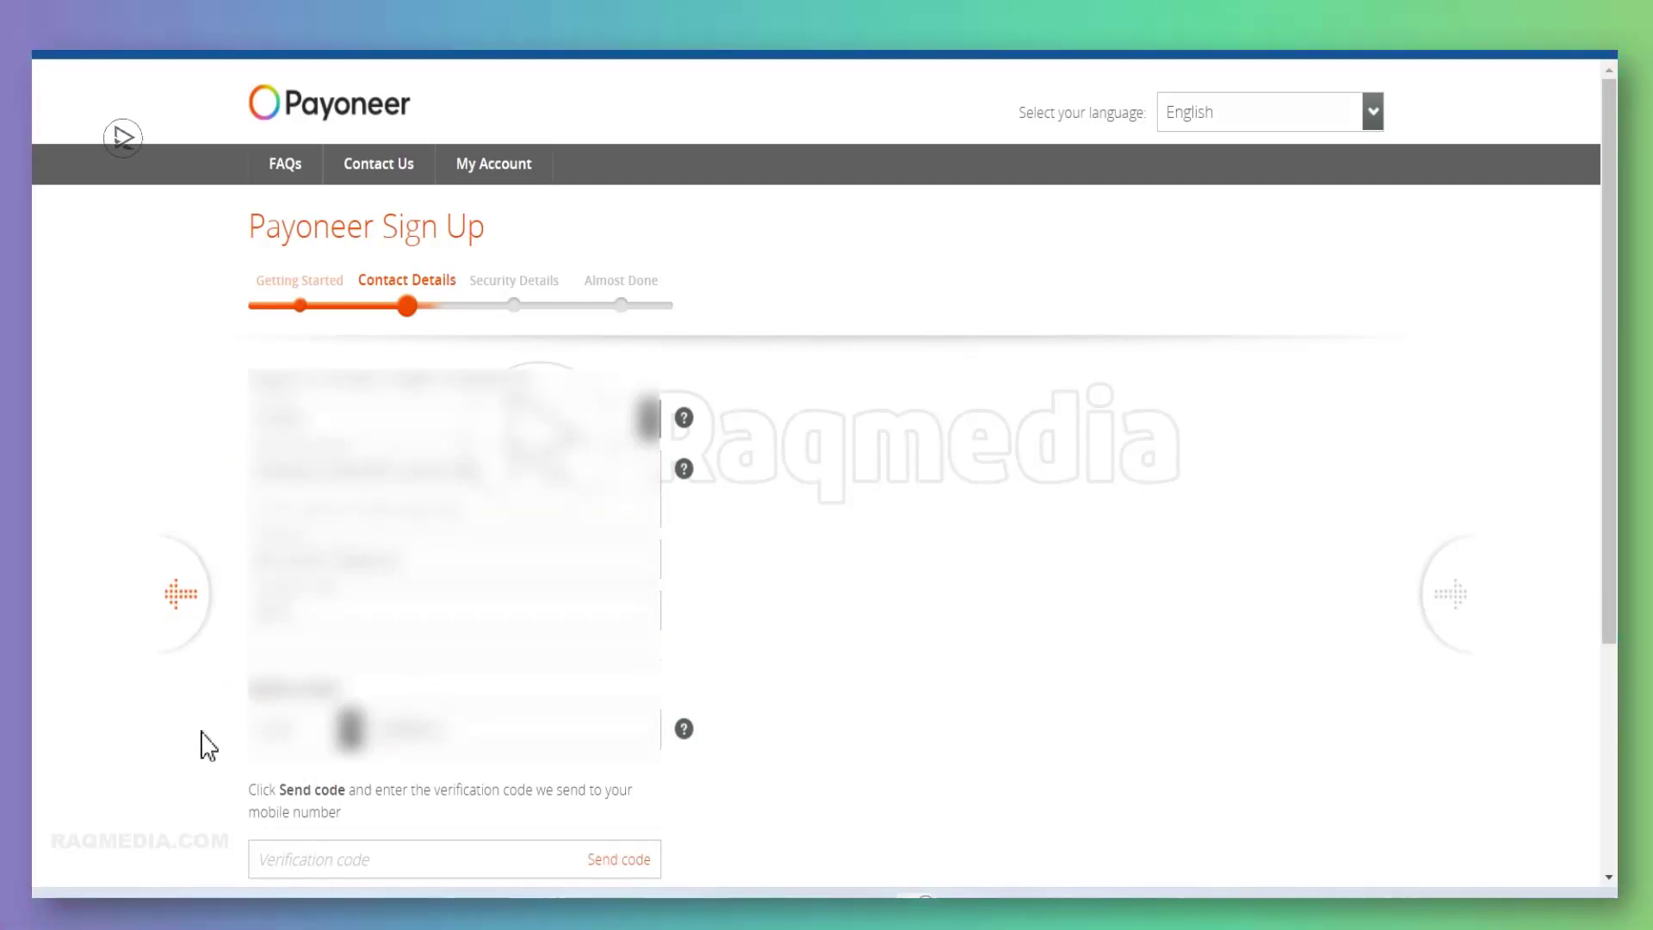
Send a code to the mobile number, enter it, and submit the contact details
{"action": "left_click", "coordinate": [336, 871]}
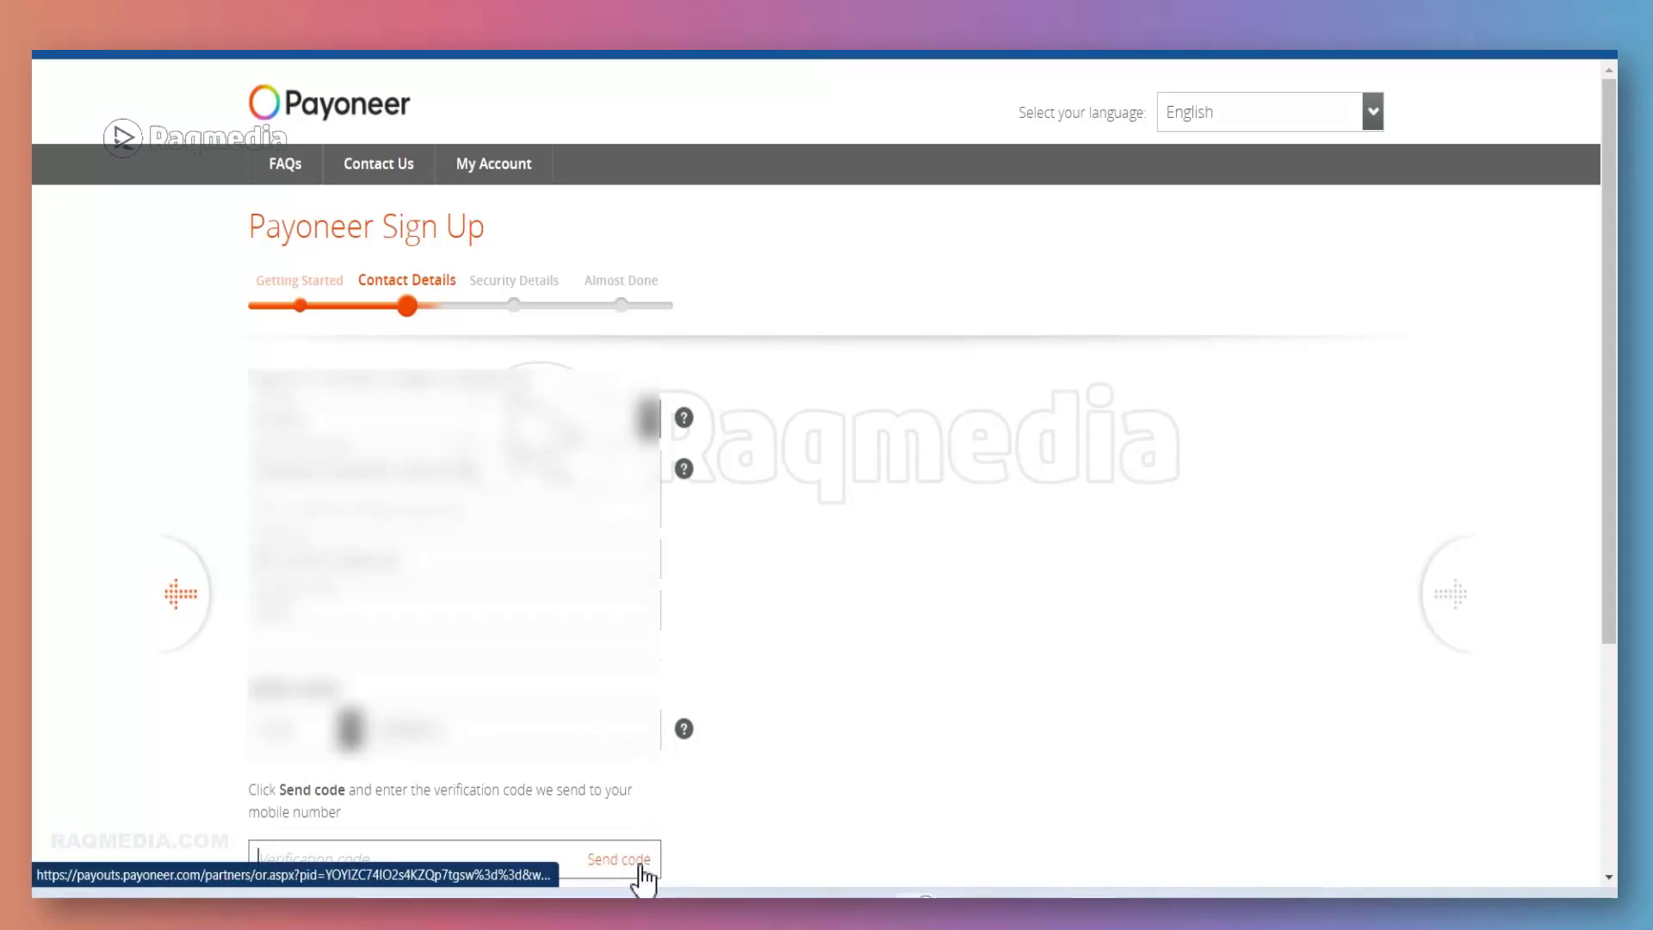
{"action": "left_click", "coordinate": [641, 865]}
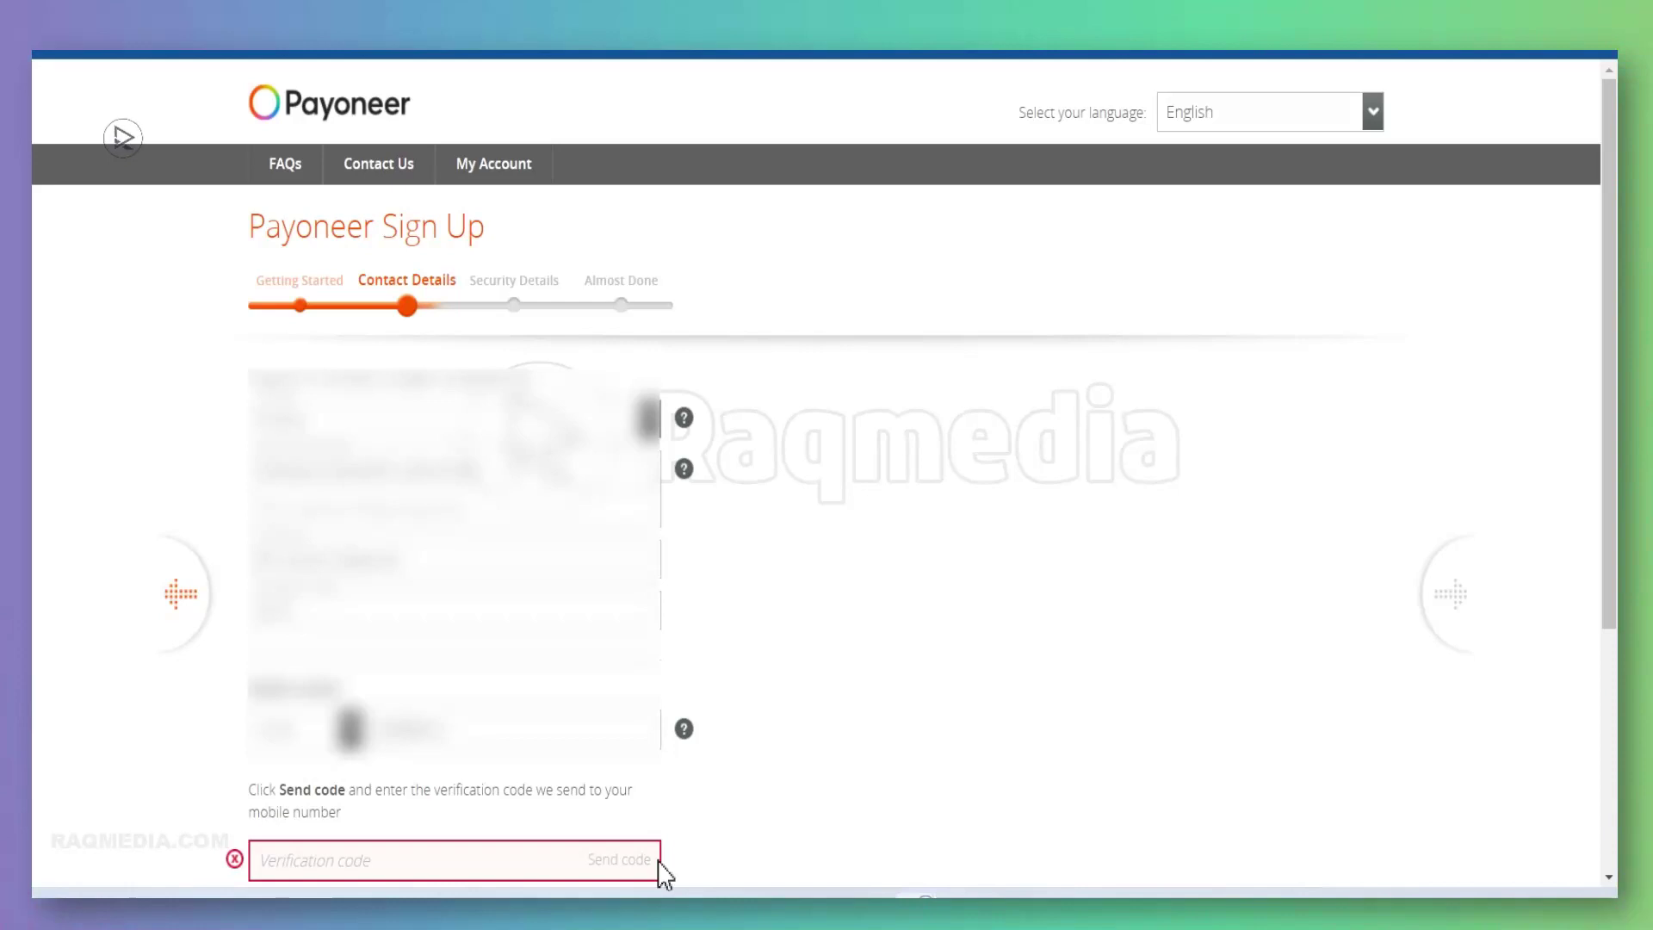
{"action": "scroll", "coordinate": [732, 833], "scroll_direction": "down", "scroll_amount": 3}
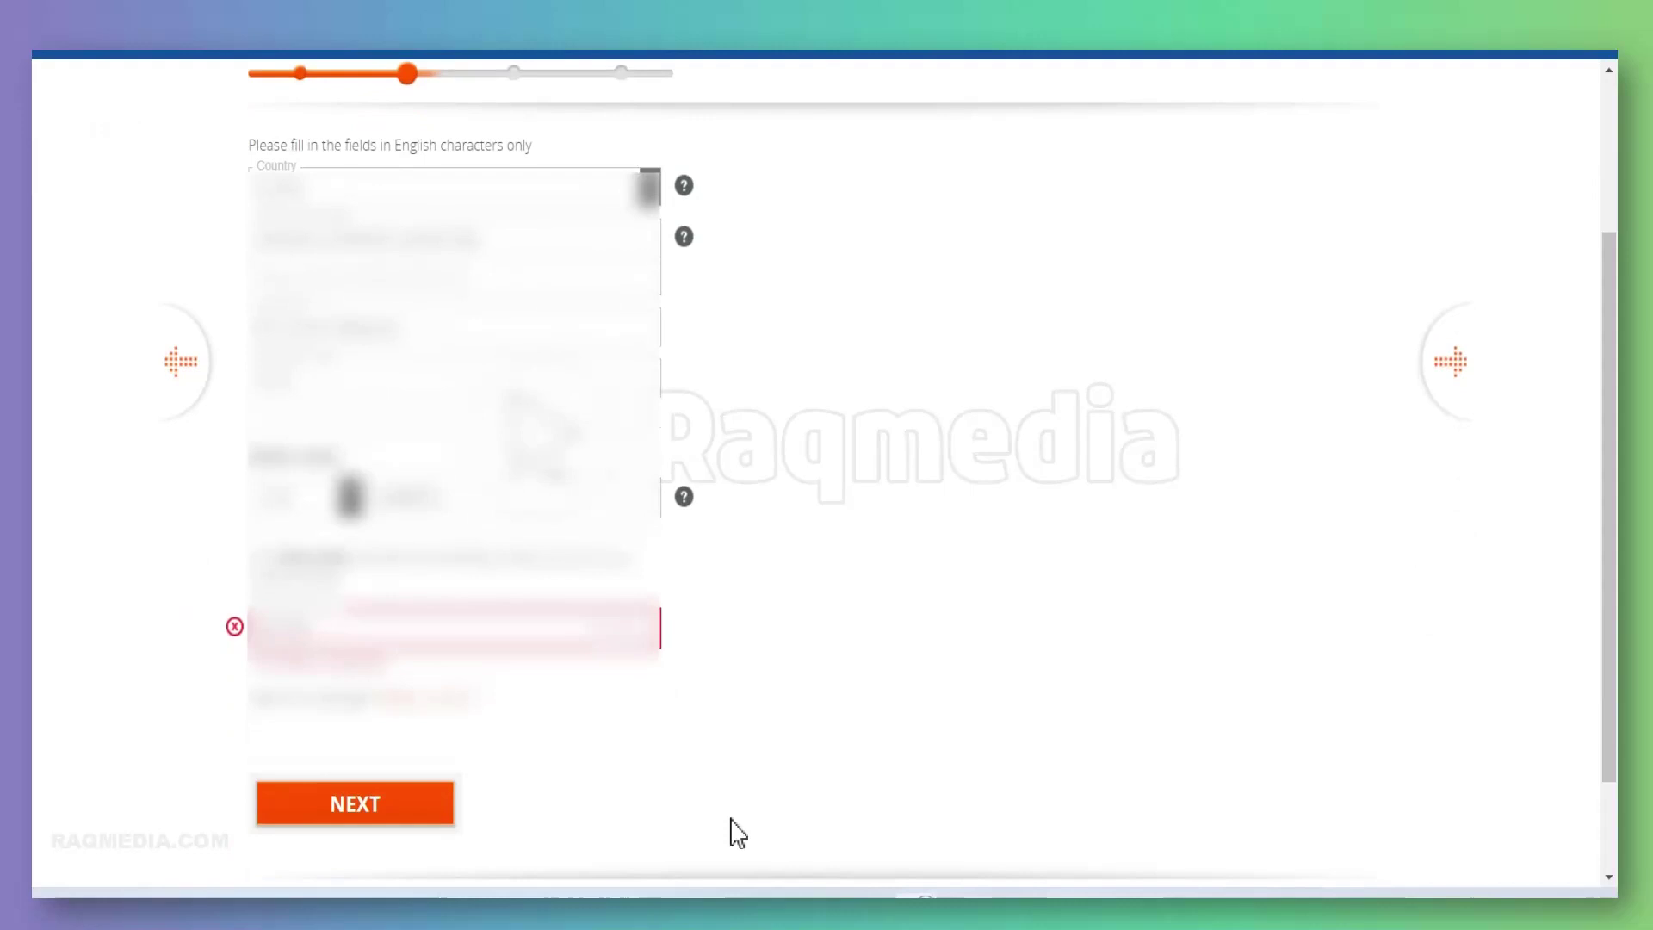
{"action": "left_click", "coordinate": [771, 679]}
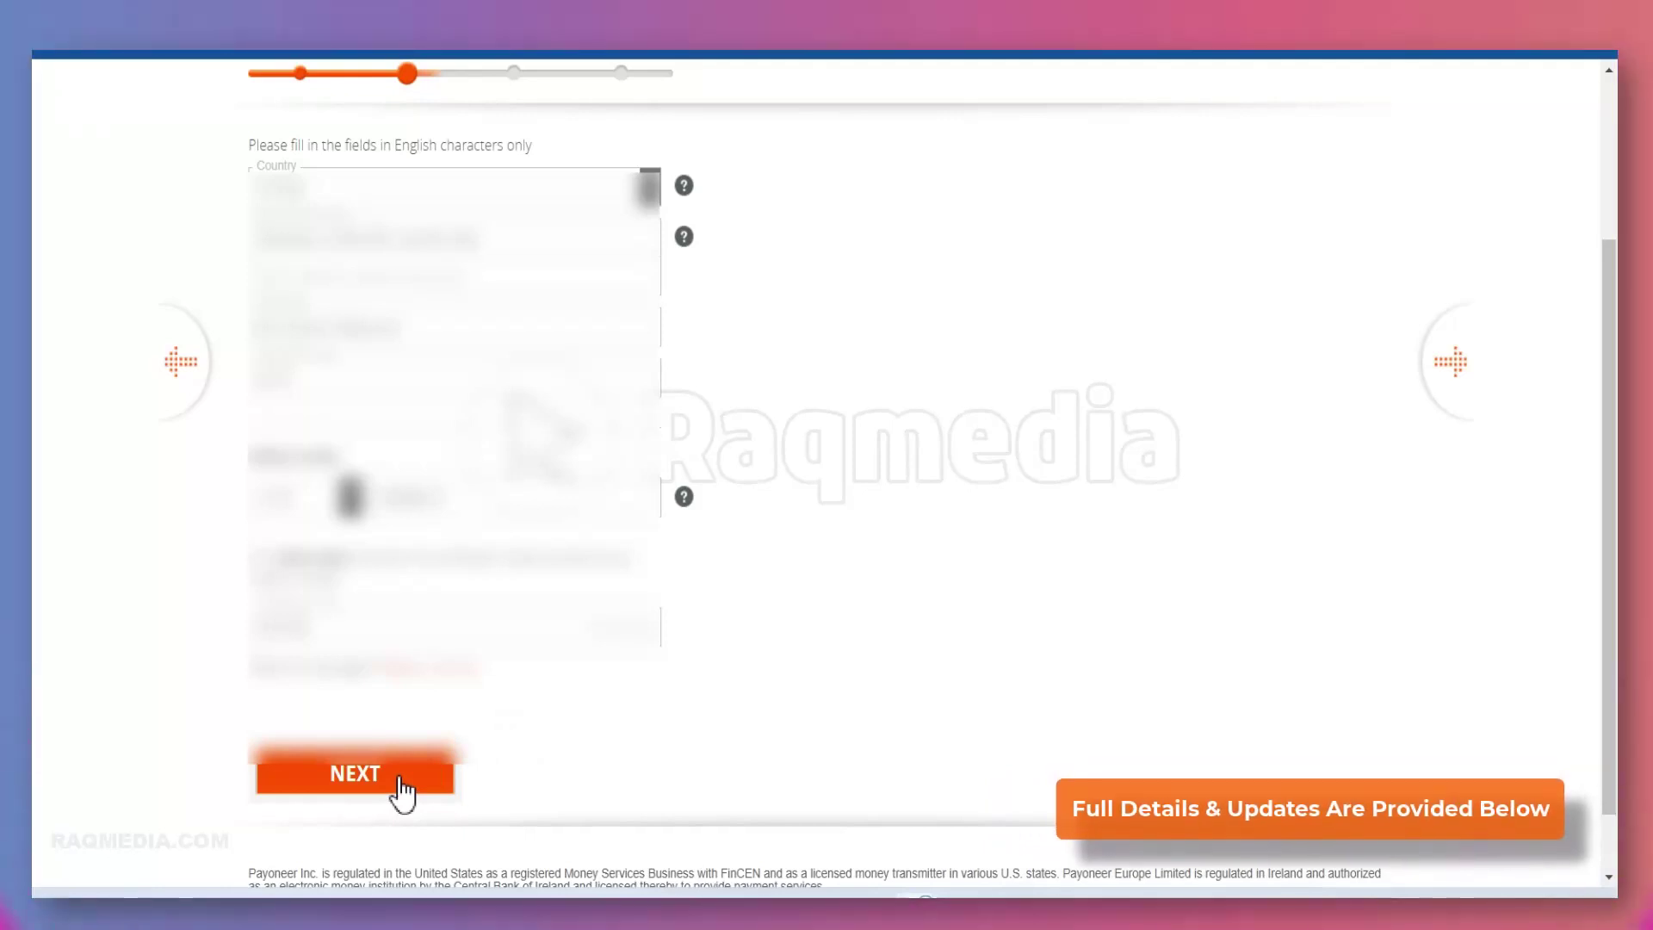
{"action": "left_click", "coordinate": [400, 787]}
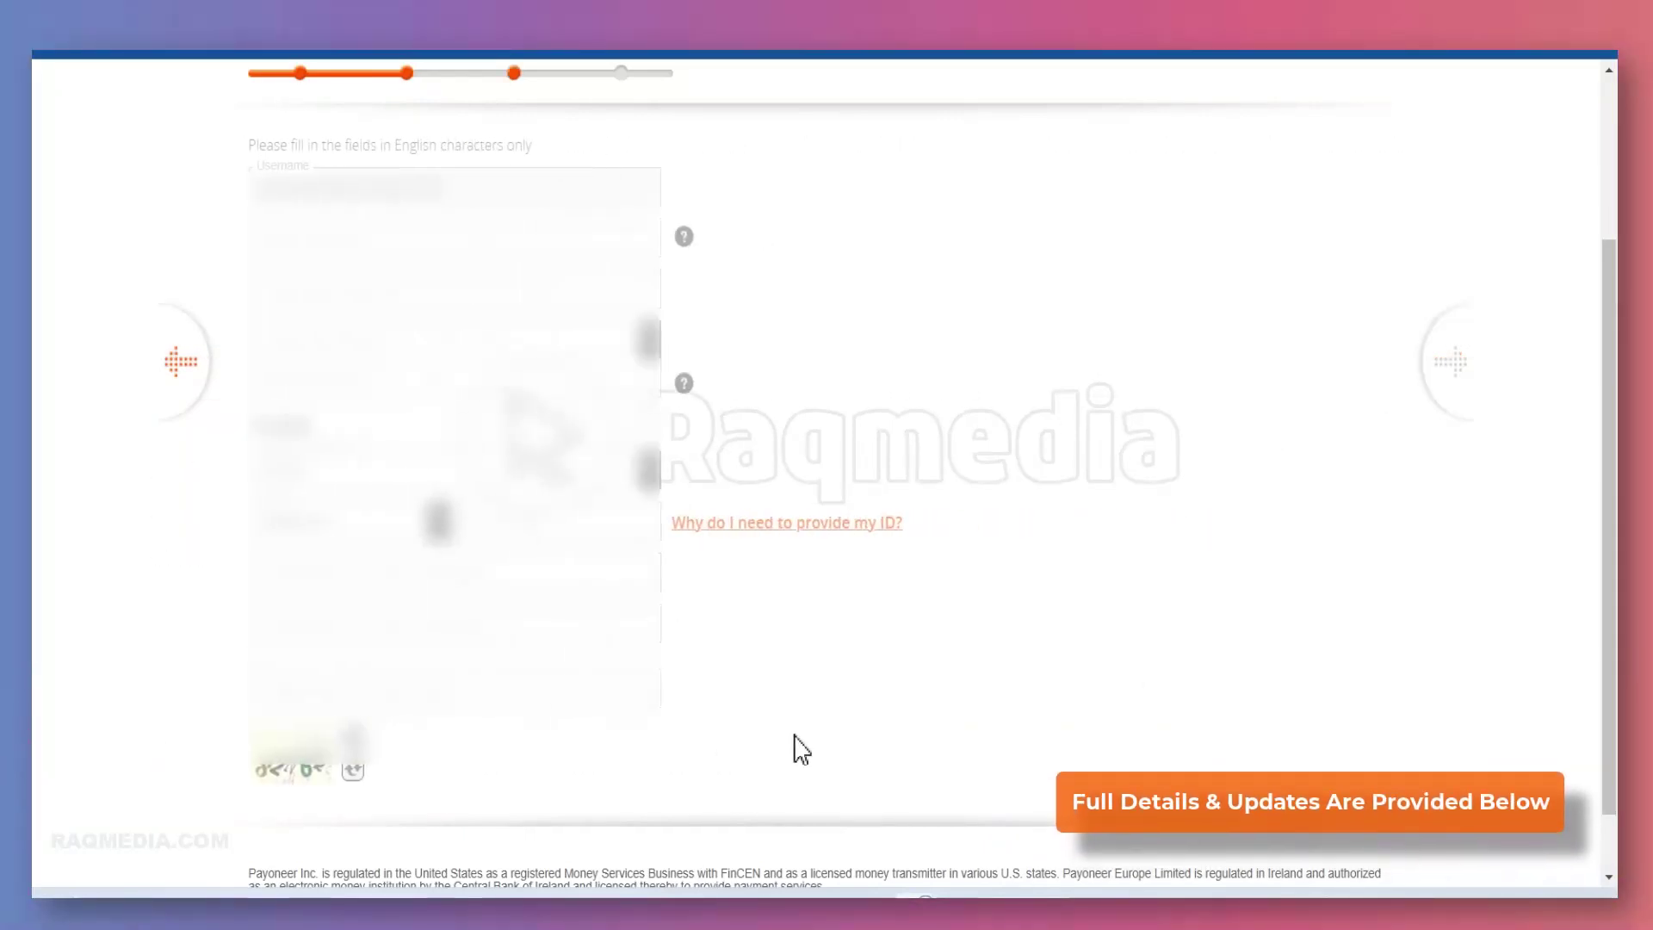
Clear and retype the password and its confirmation, and pick a security question
{"action": "scroll", "coordinate": [802, 748], "scroll_direction": "up", "scroll_amount": 3}
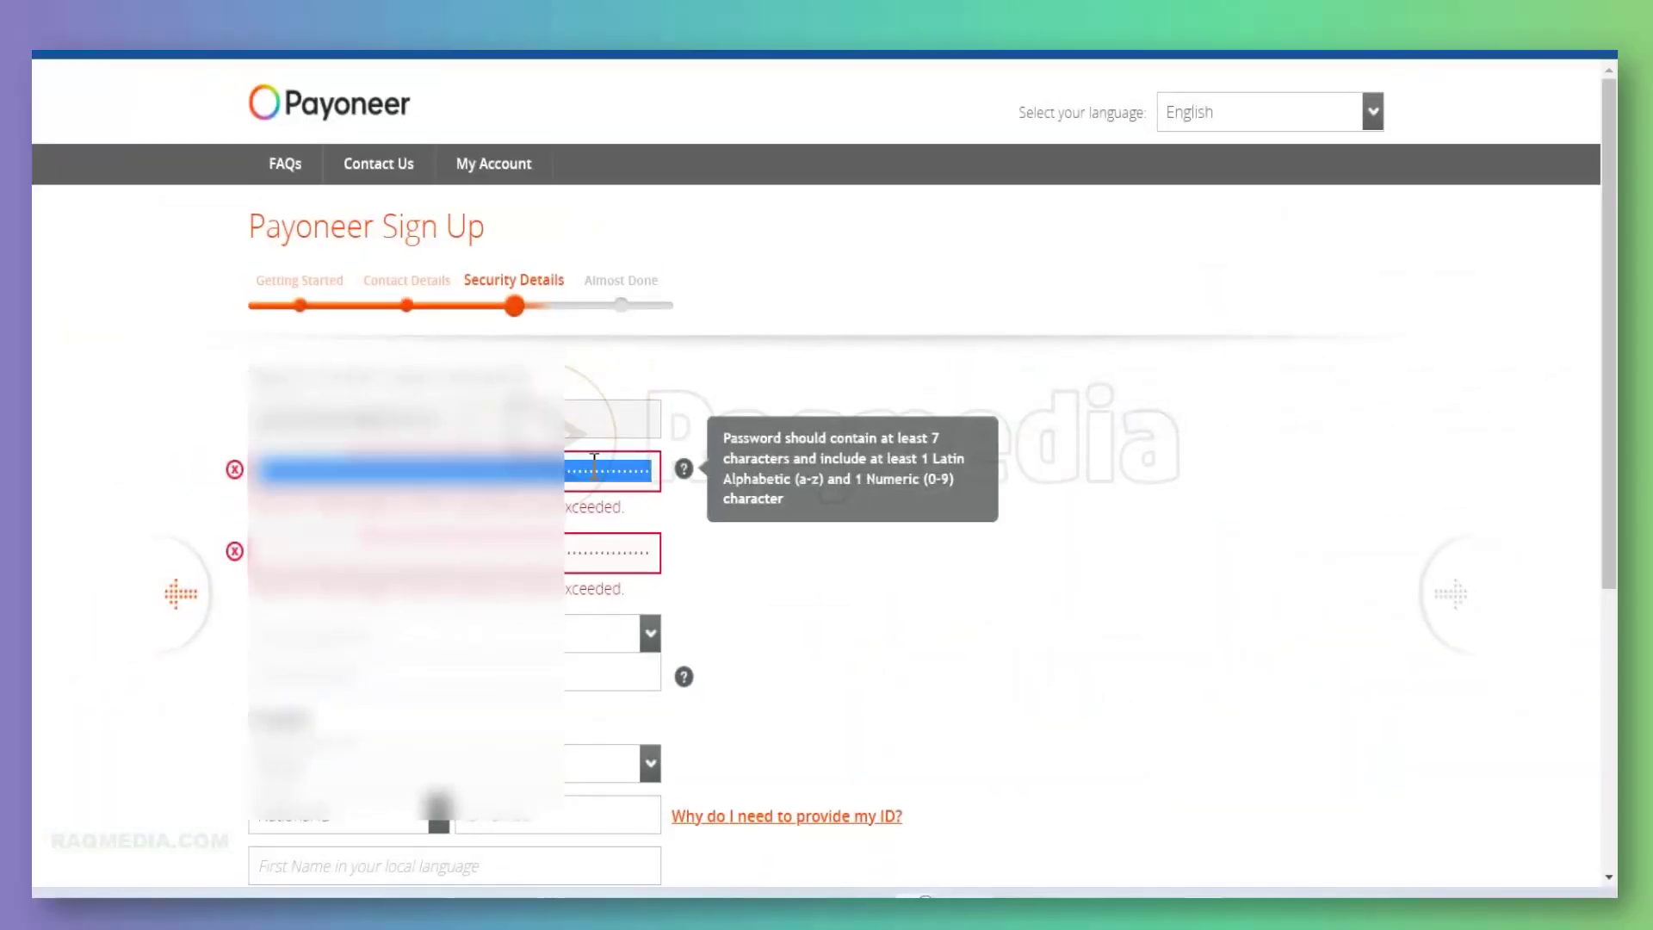
{"action": "key", "text": "BackSpace"}
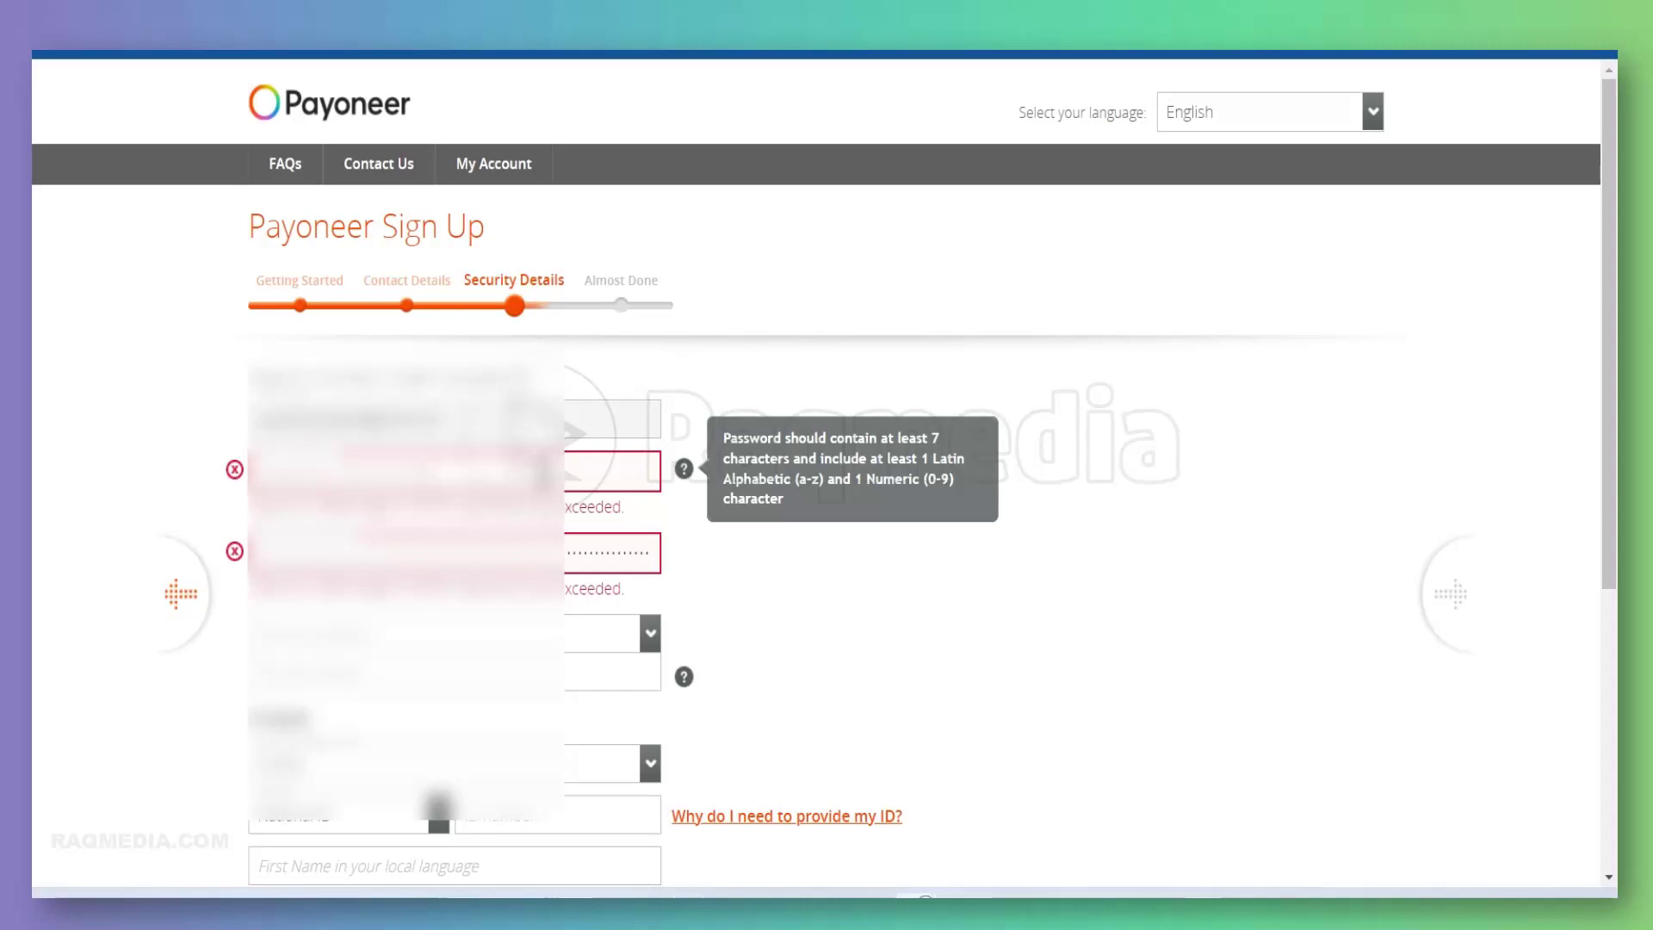
{"action": "left_click", "coordinate": [538, 551]}
{"action": "double_click", "coordinate": [551, 525]}
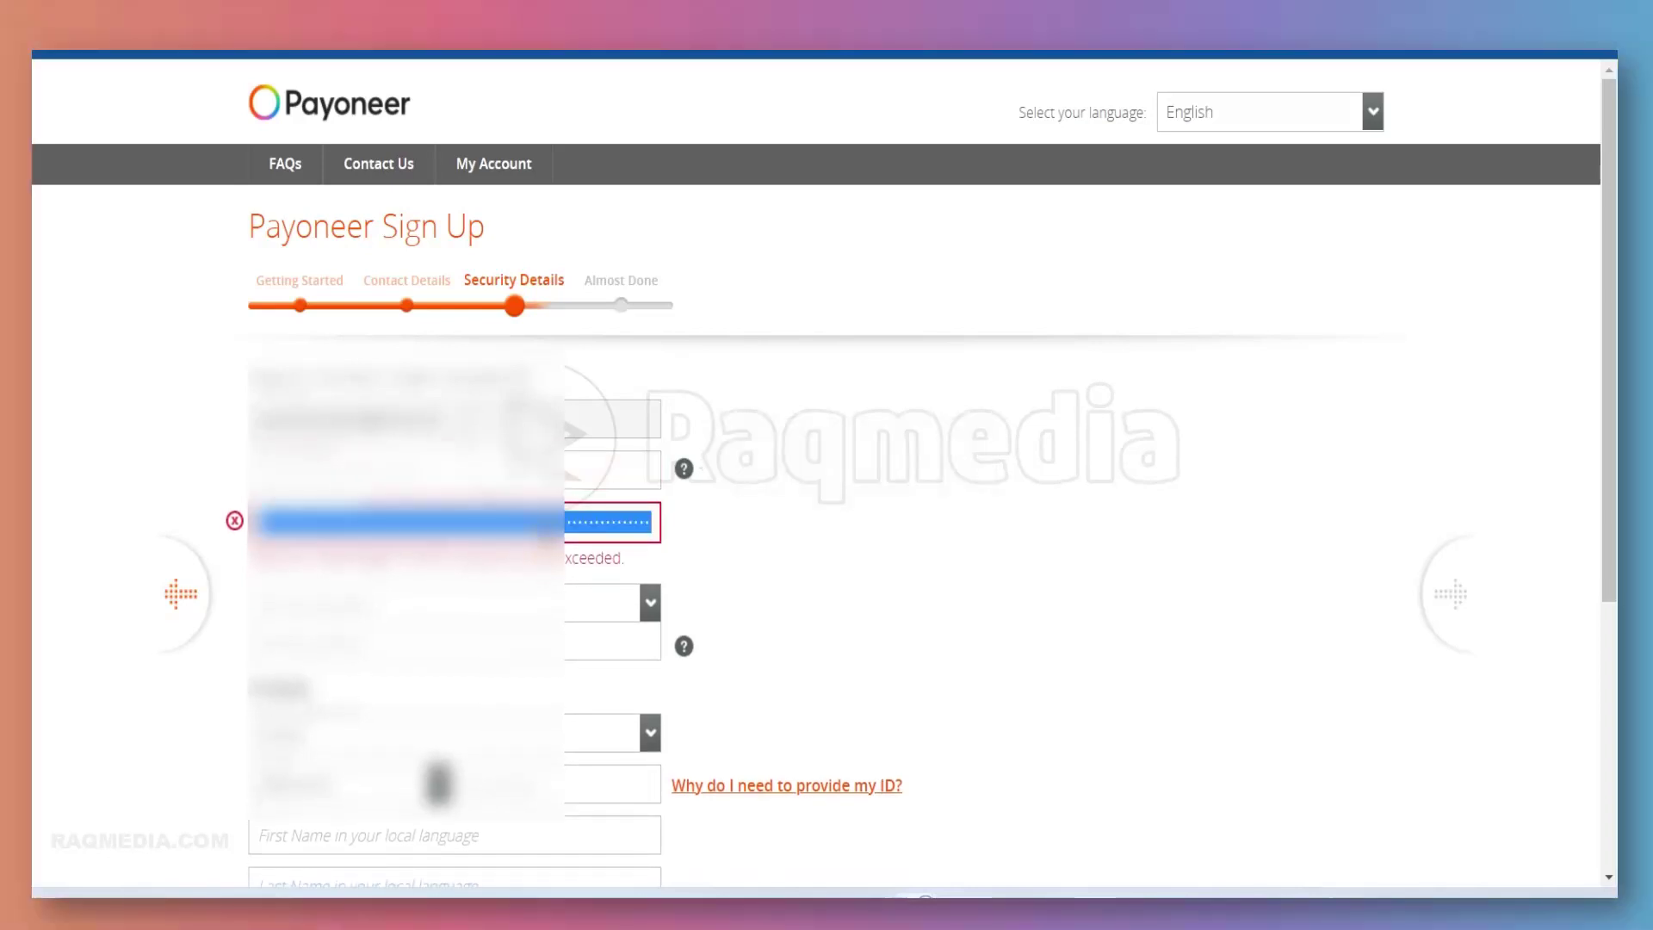
{"action": "key", "text": "BackSpace"}
{"action": "left_click", "coordinate": [786, 507]}
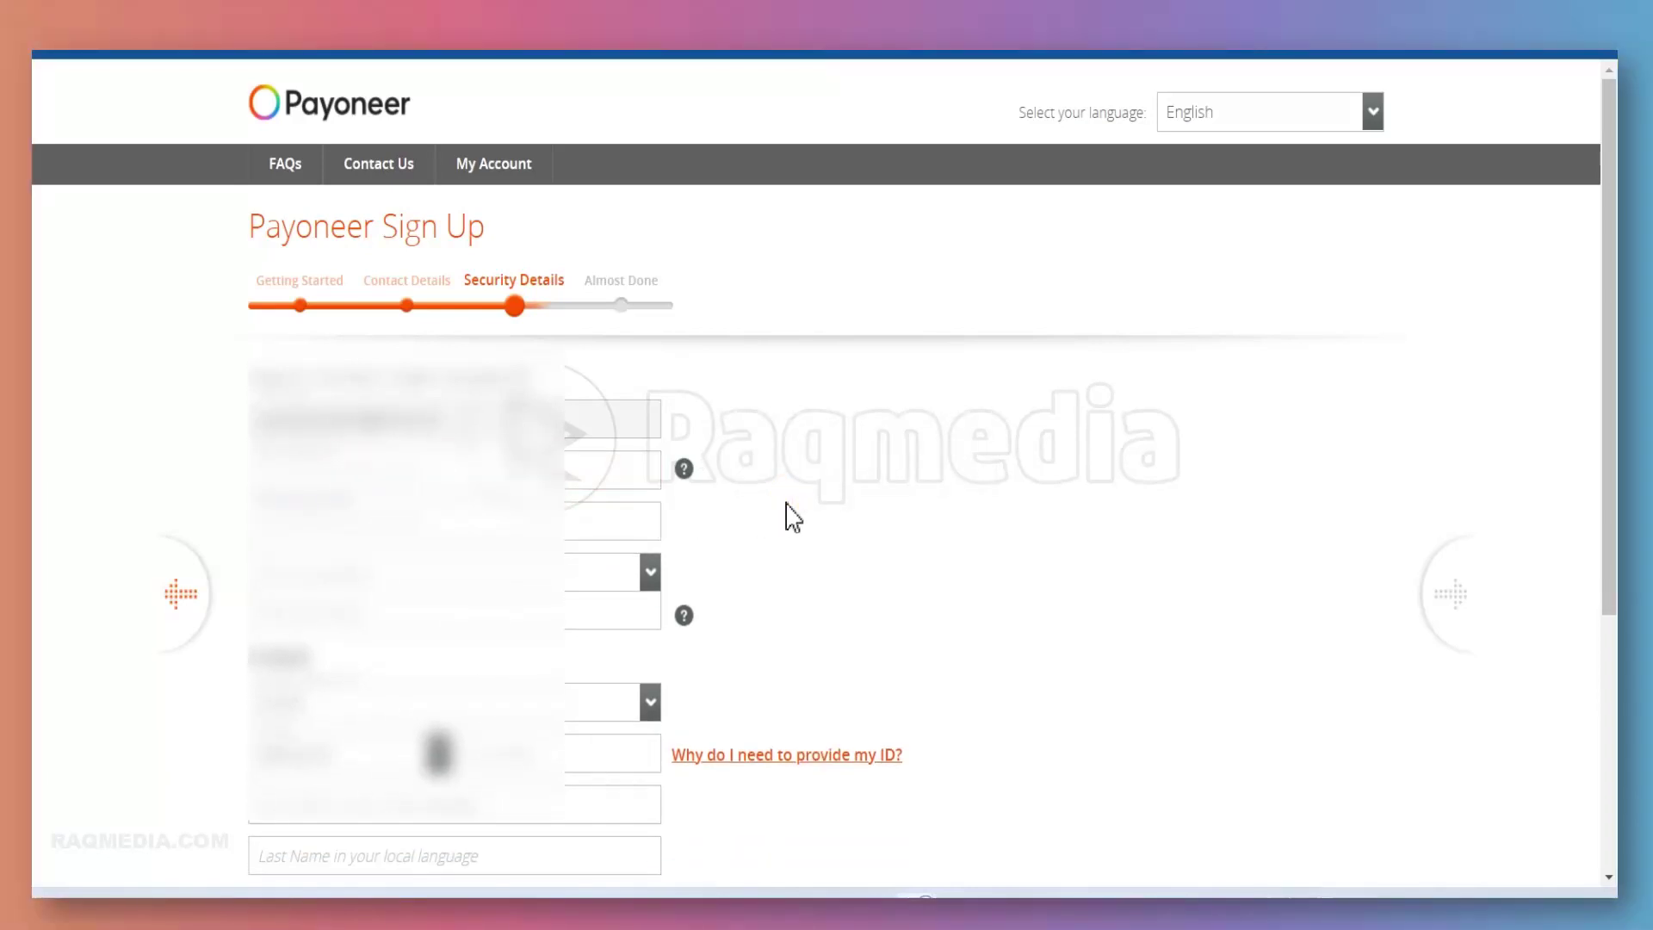
{"action": "left_click", "coordinate": [650, 574]}
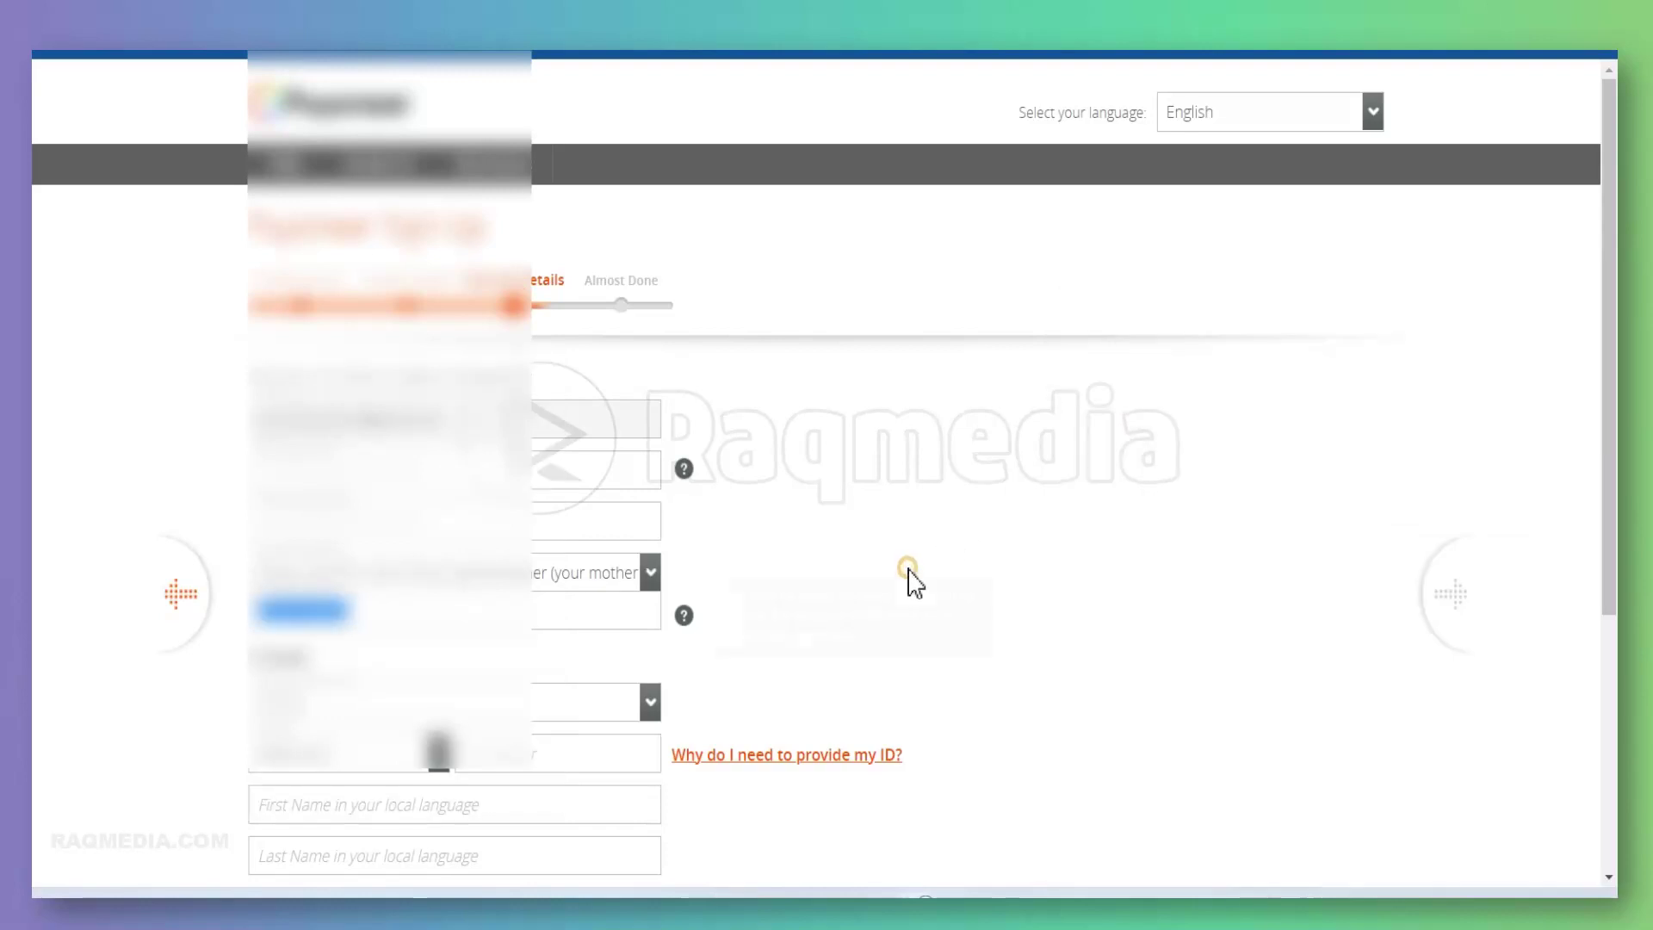
Choose licence as the identification type and fill in its details and the captcha
{"action": "scroll", "coordinate": [1116, 594], "scroll_direction": "down", "scroll_amount": 1}
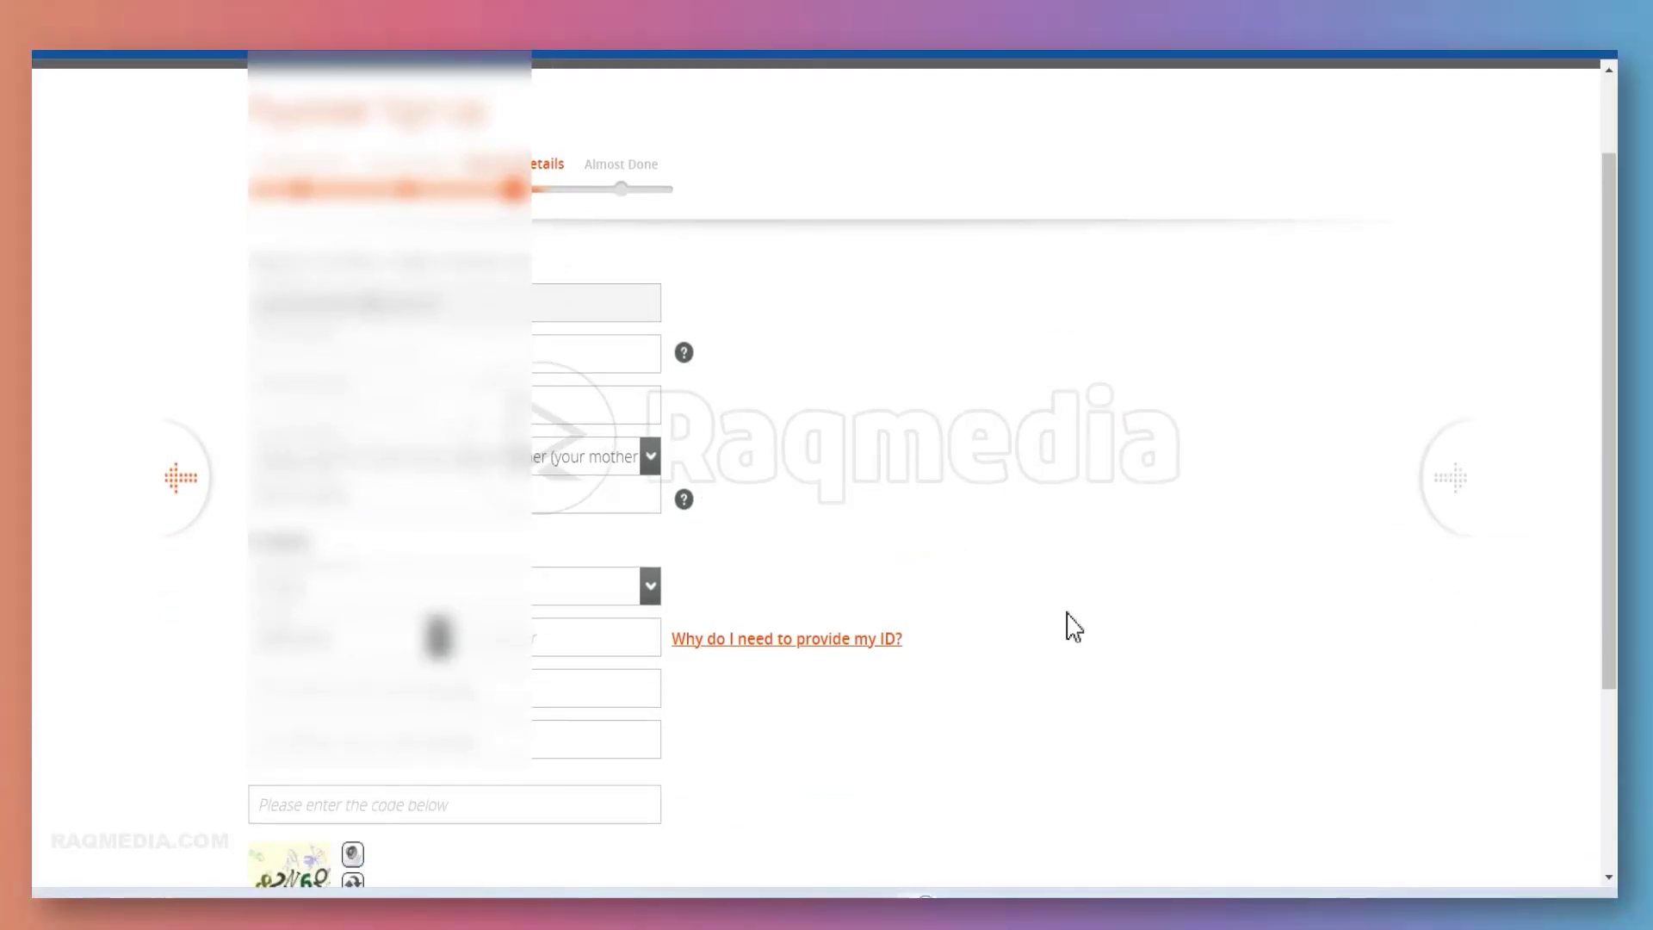
{"action": "scroll", "coordinate": [1074, 626], "scroll_direction": "down", "scroll_amount": 2}
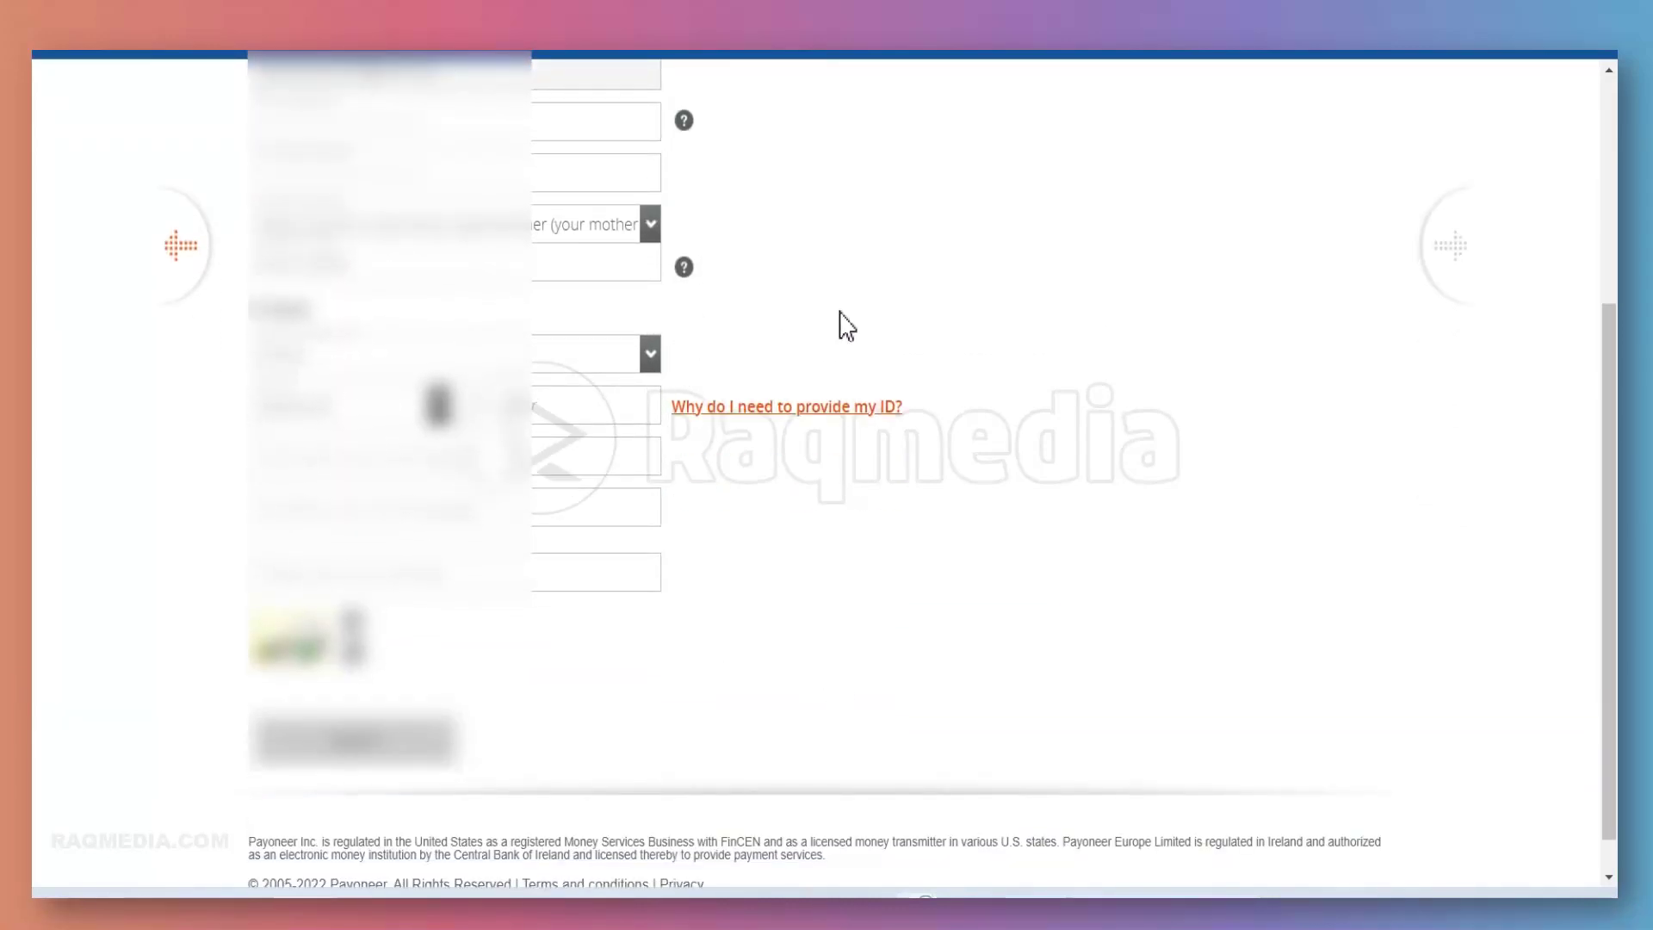
{"action": "left_click", "coordinate": [392, 362]}
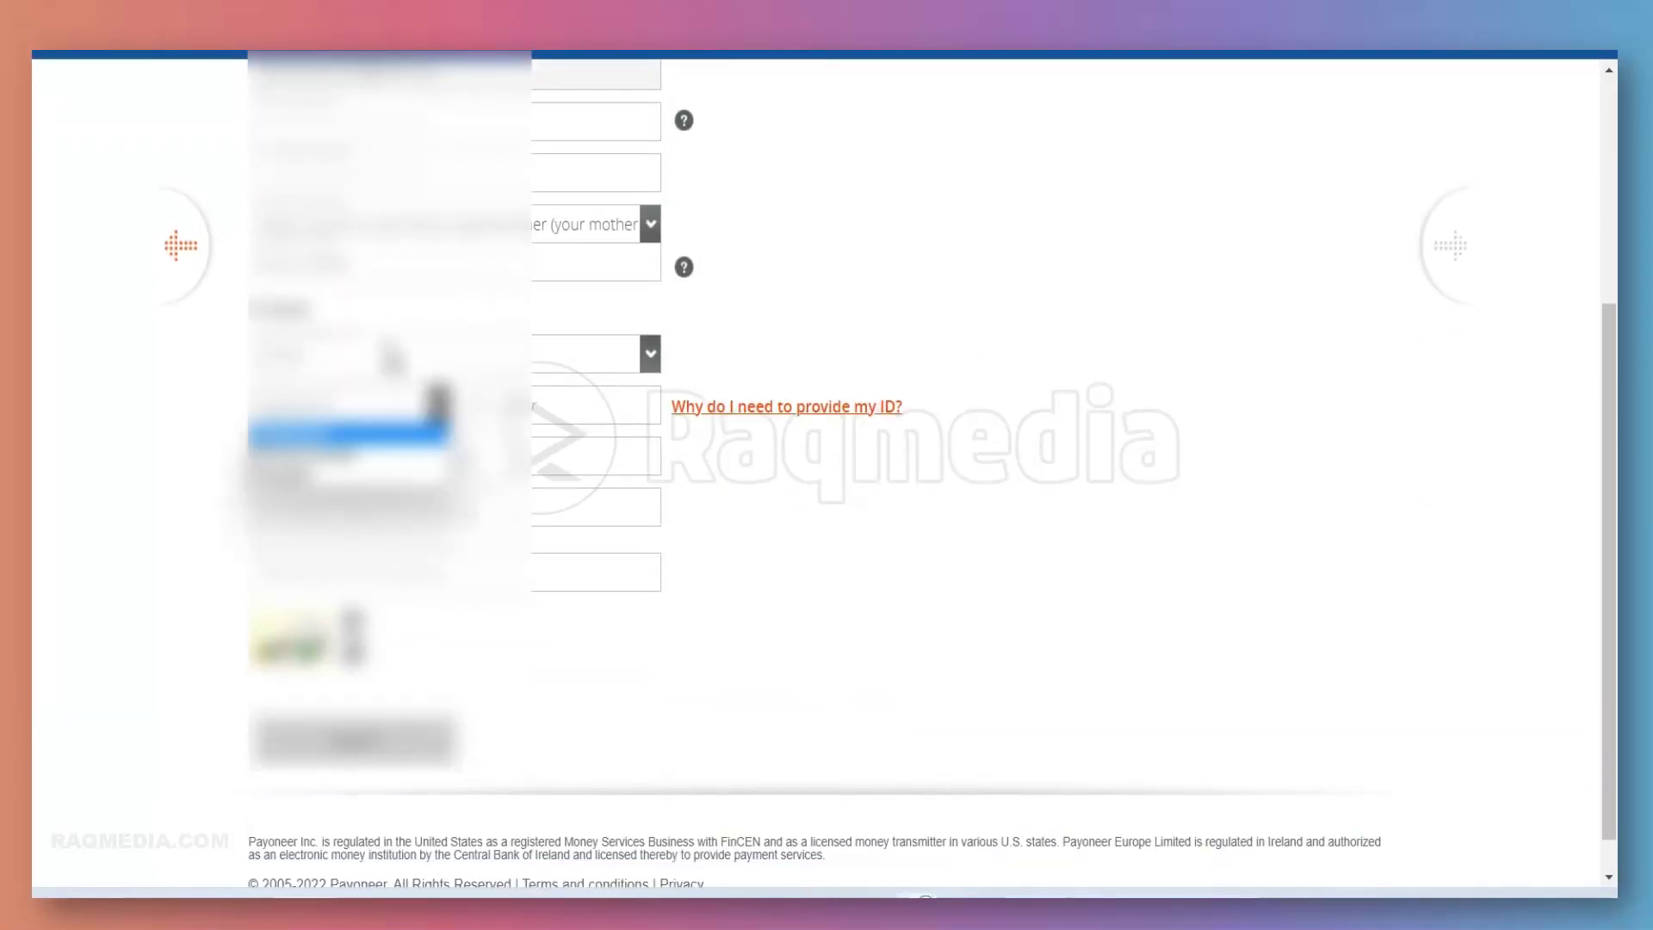
{"action": "left_click", "coordinate": [247, 321]}
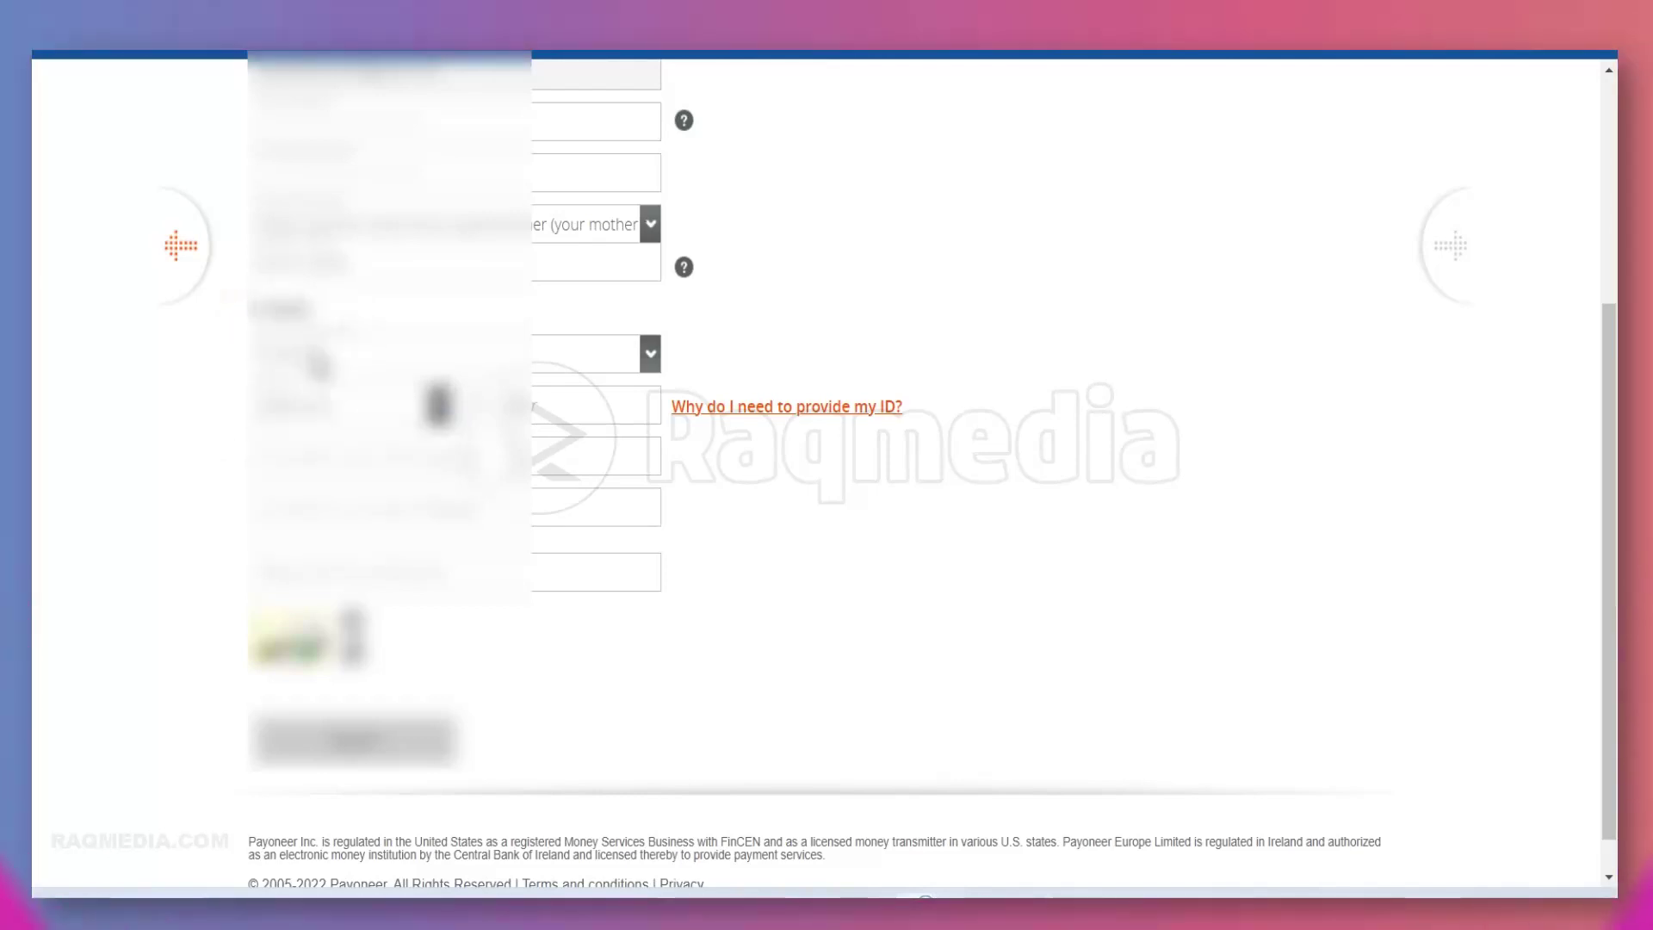
{"action": "left_click", "coordinate": [351, 413]}
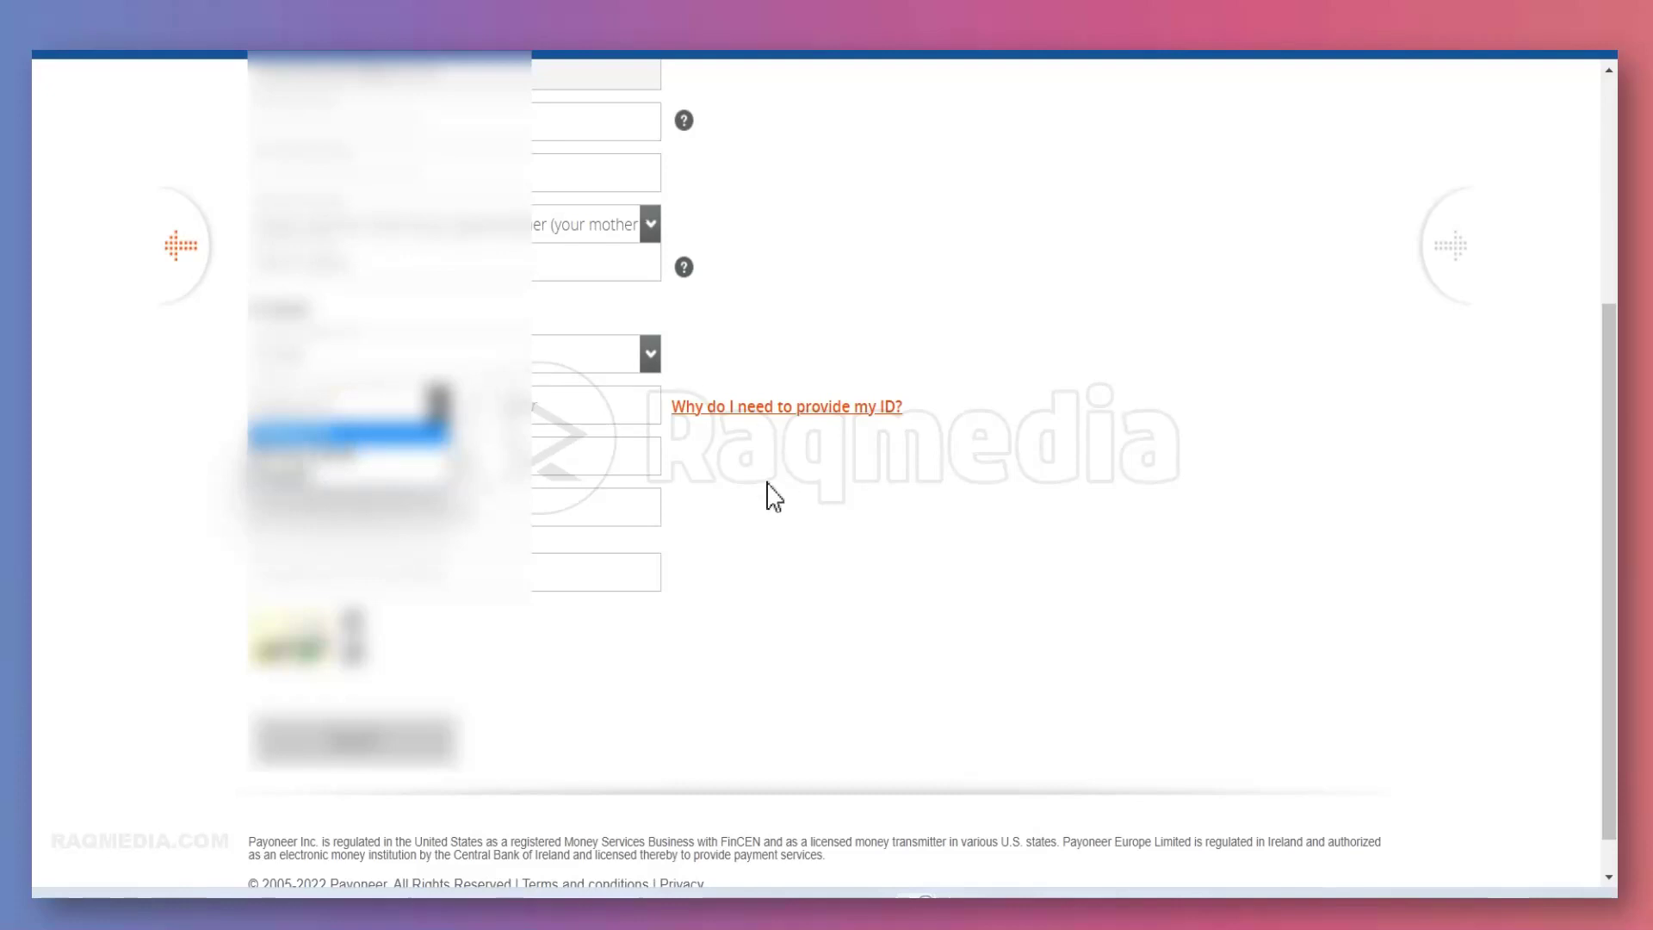
{"action": "left_click", "coordinate": [362, 454]}
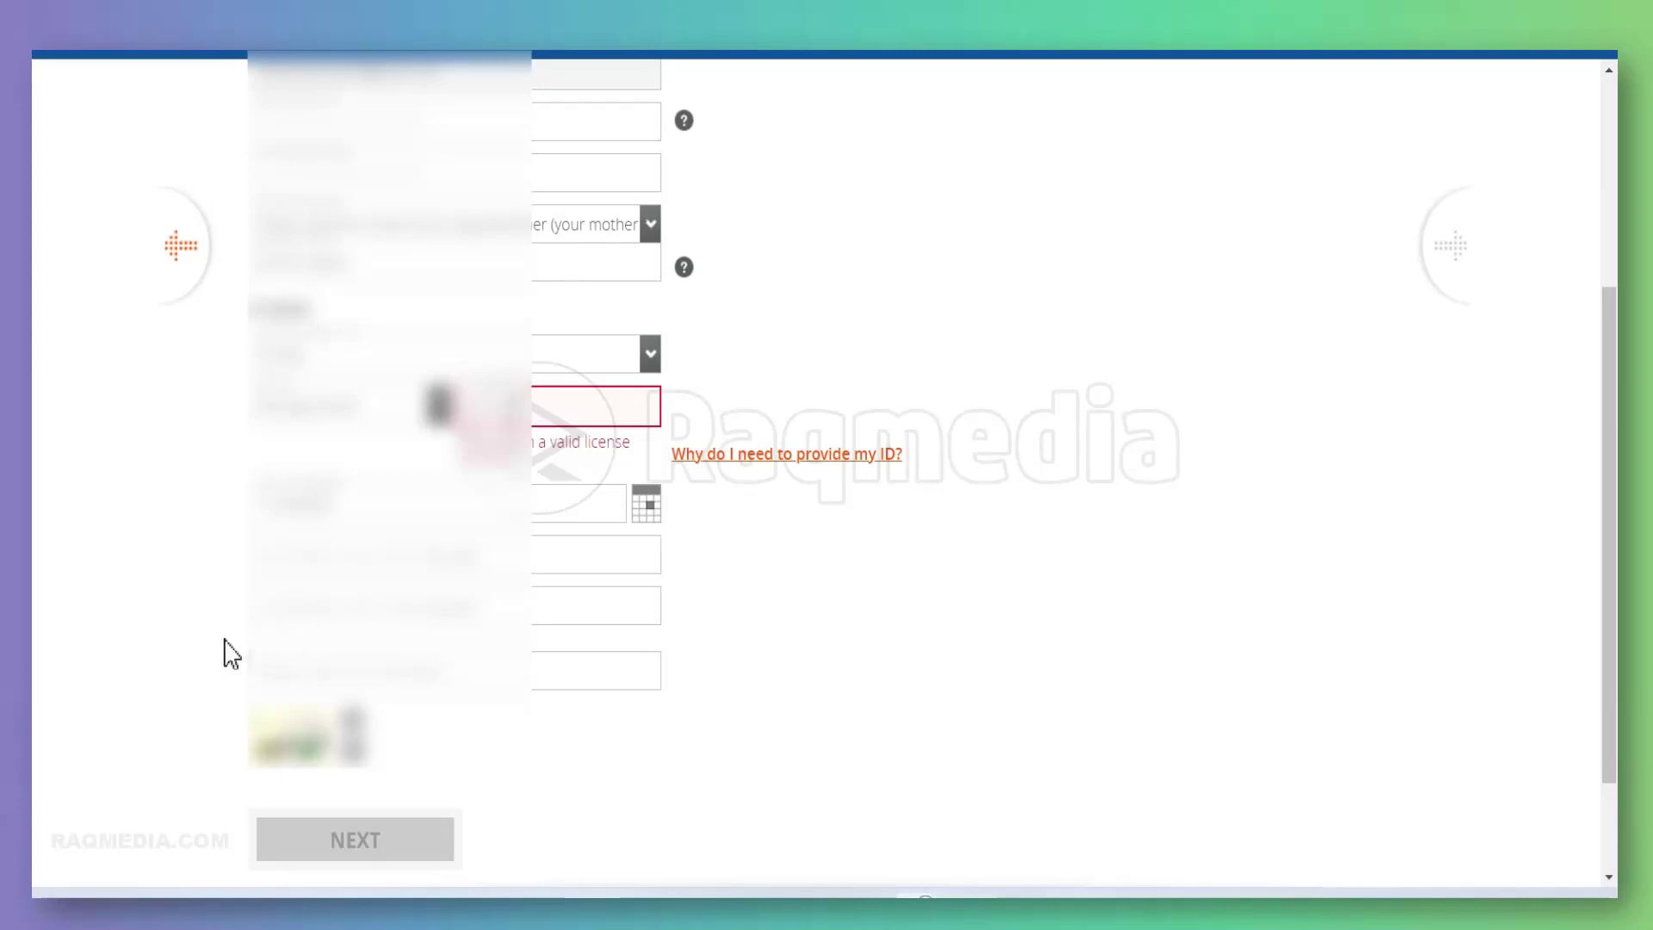
{"action": "left_click", "coordinate": [904, 656]}
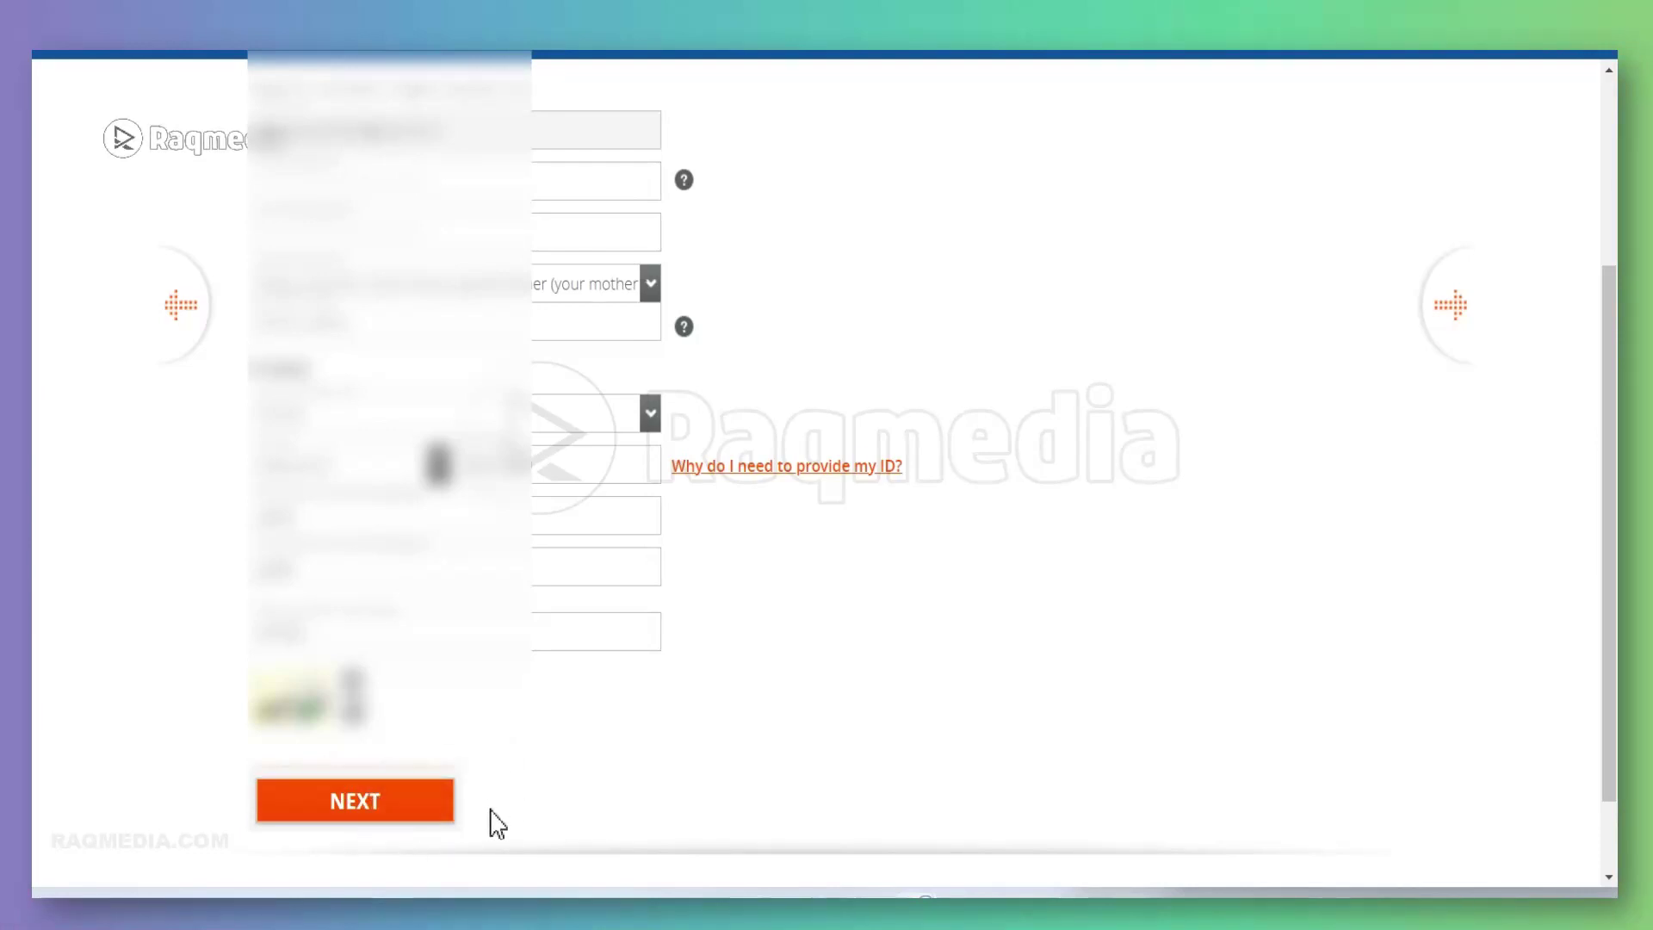
Submit the Security Details, then search bank-codes.com for the American Express SWIFT code
{"action": "left_click", "coordinate": [394, 808]}
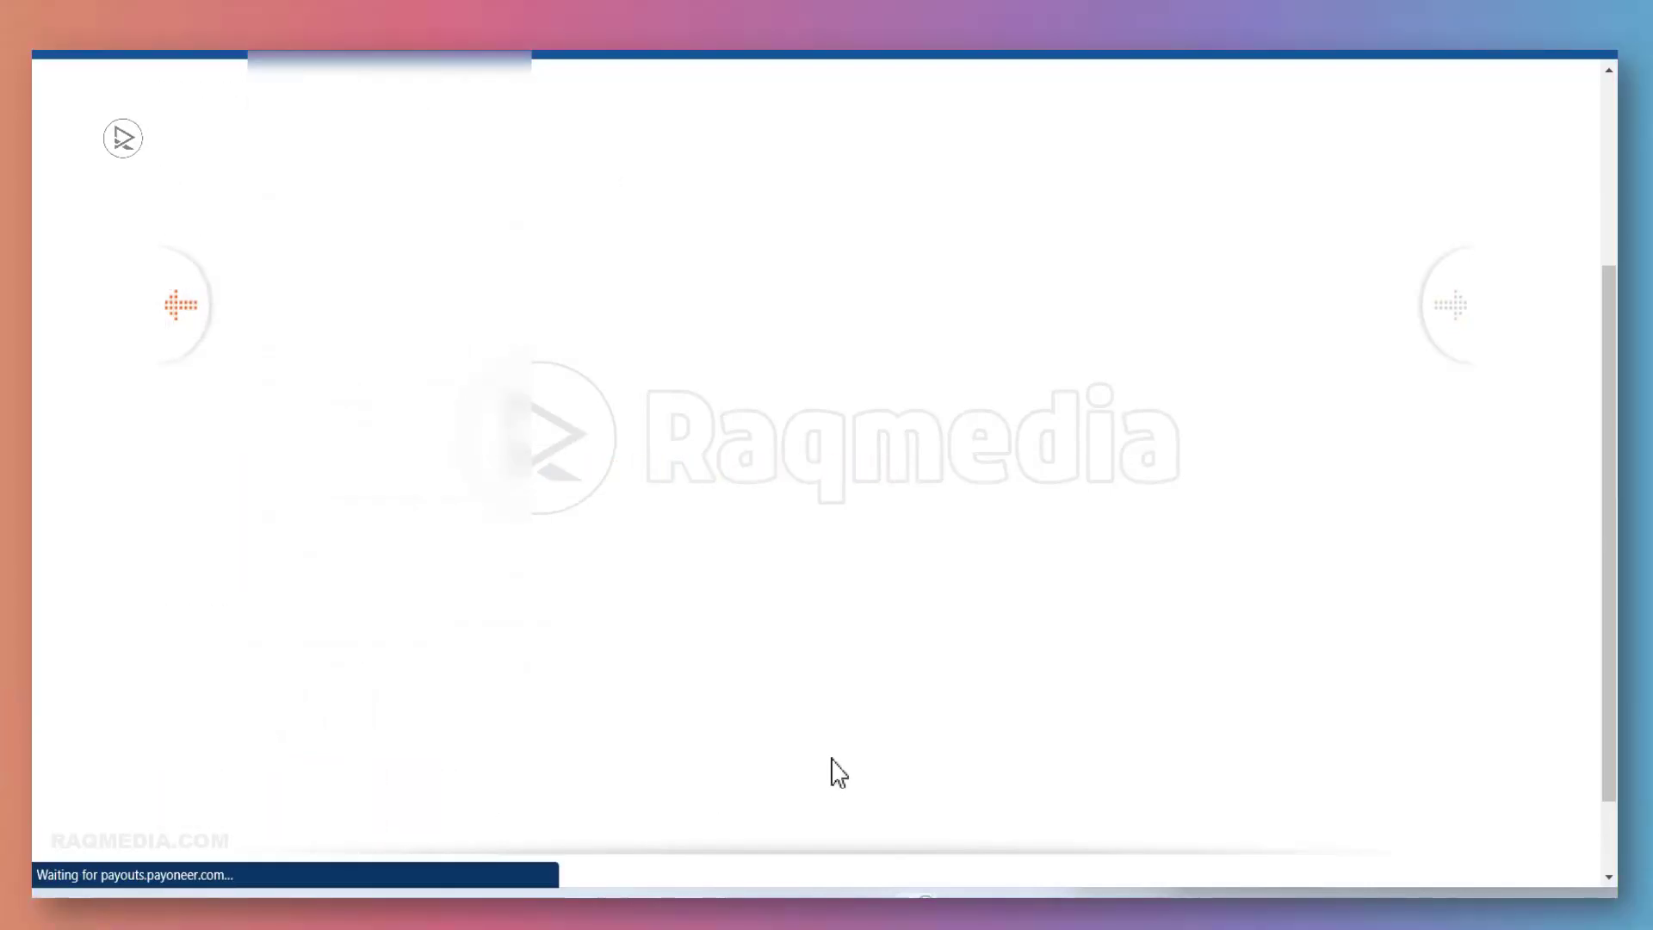
{"action": "scroll", "coordinate": [1035, 298], "scroll_direction": "down", "scroll_amount": 1}
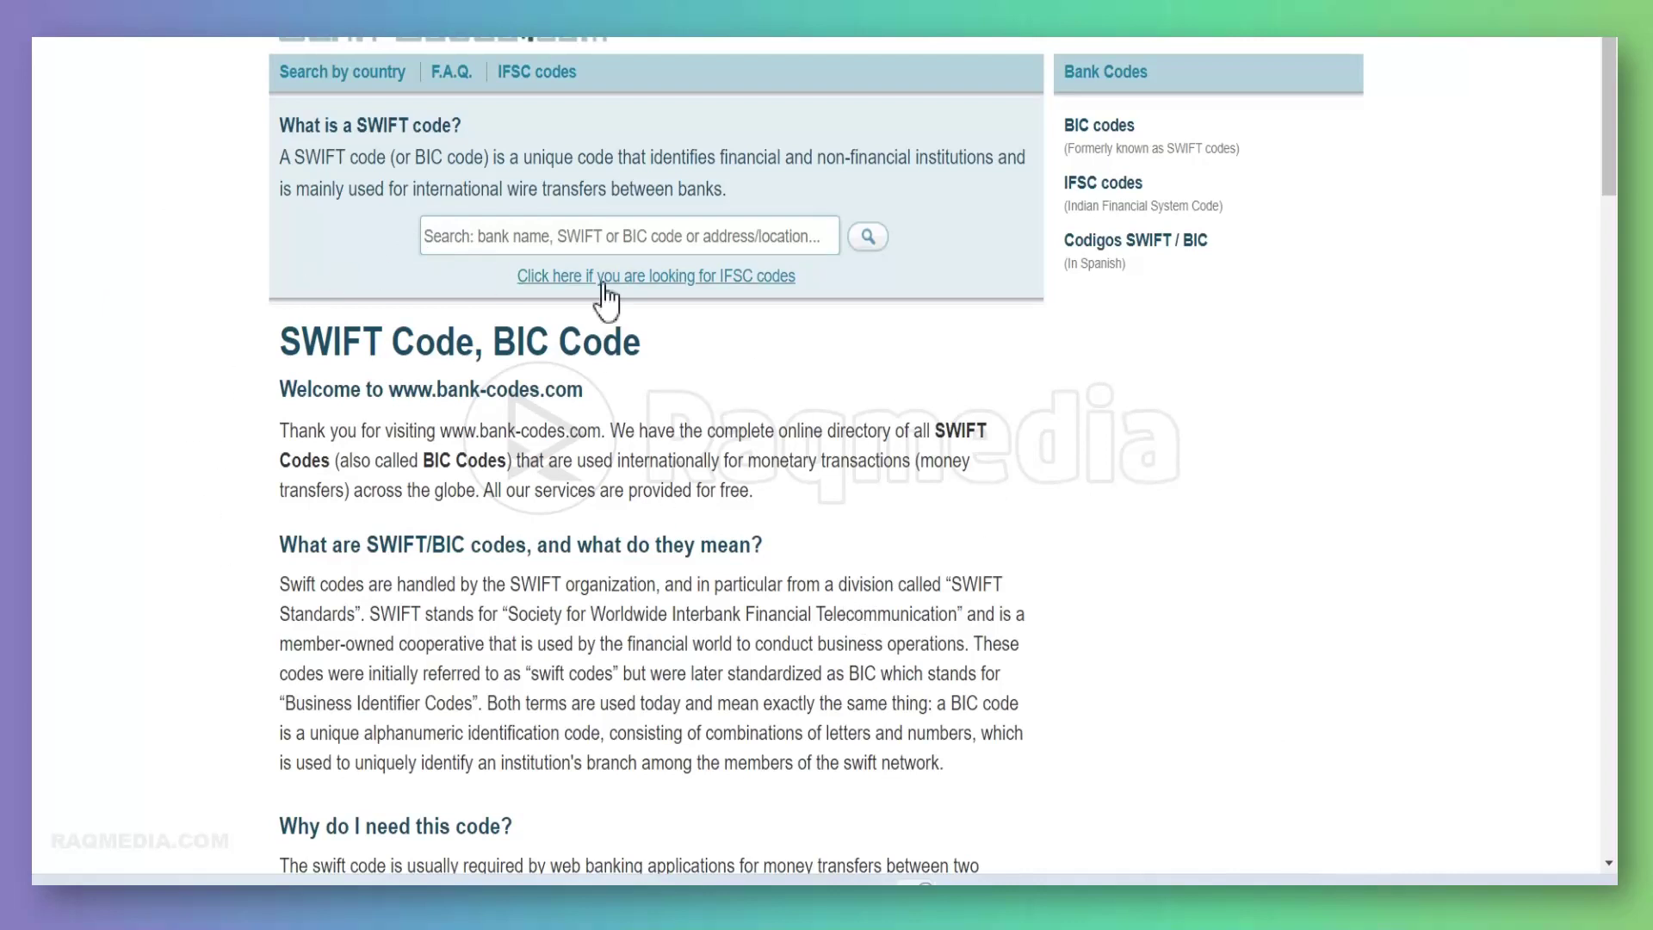
{"action": "left_click", "coordinate": [634, 230]}
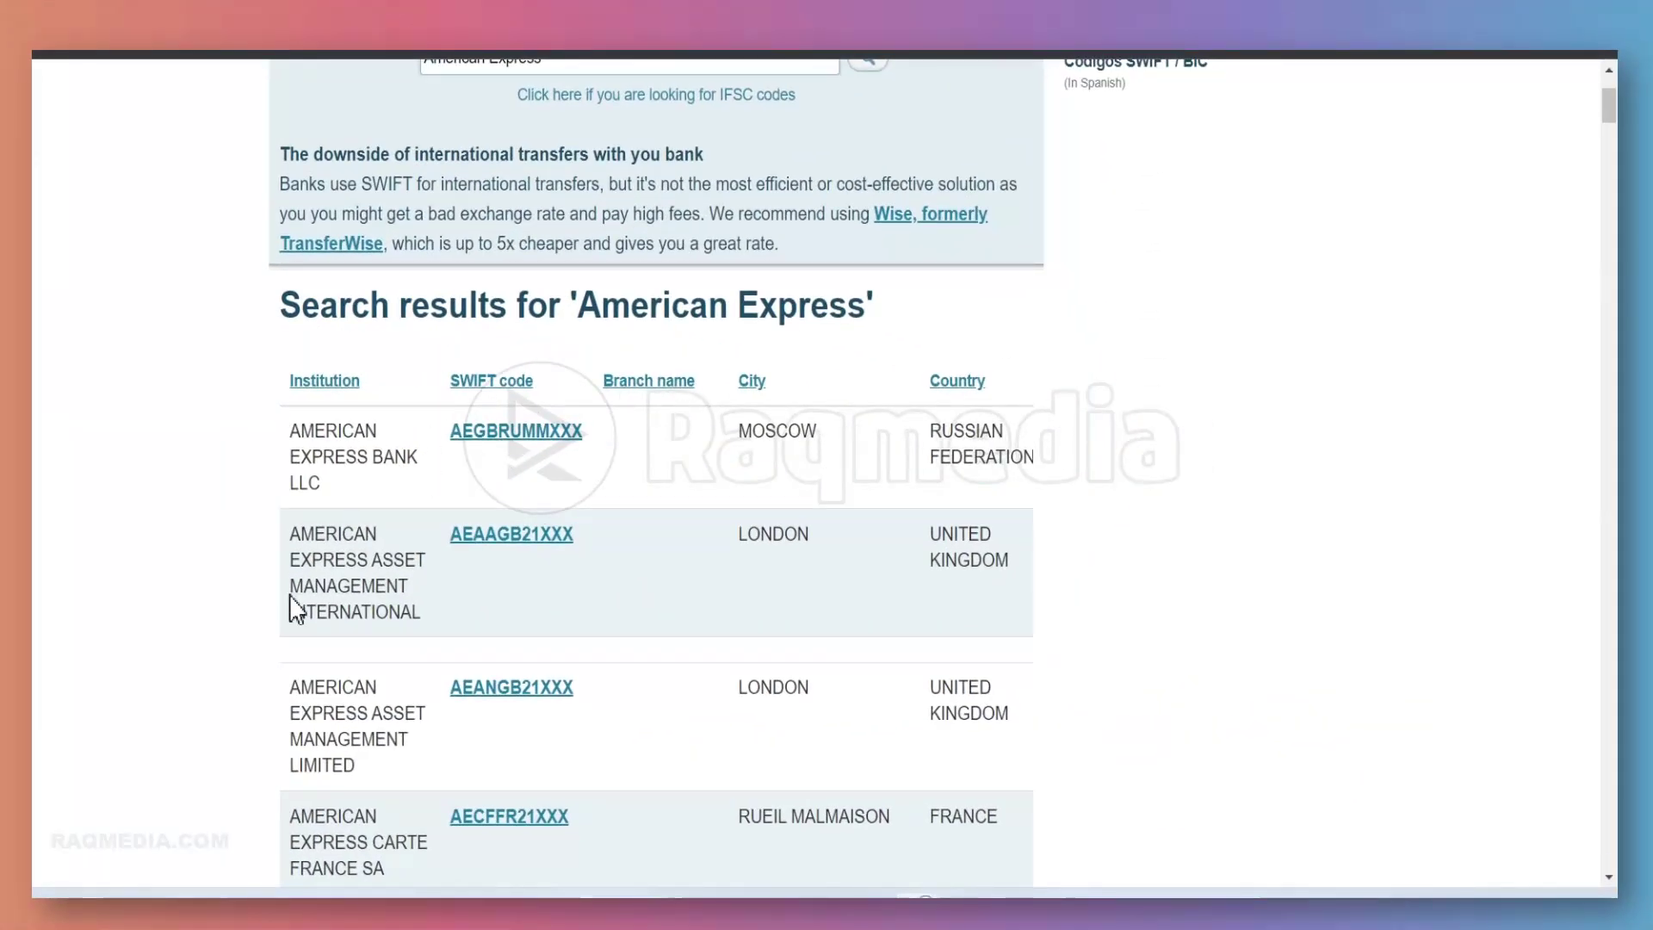
{"action": "scroll", "coordinate": [288, 646], "scroll_direction": "down", "scroll_amount": 4}
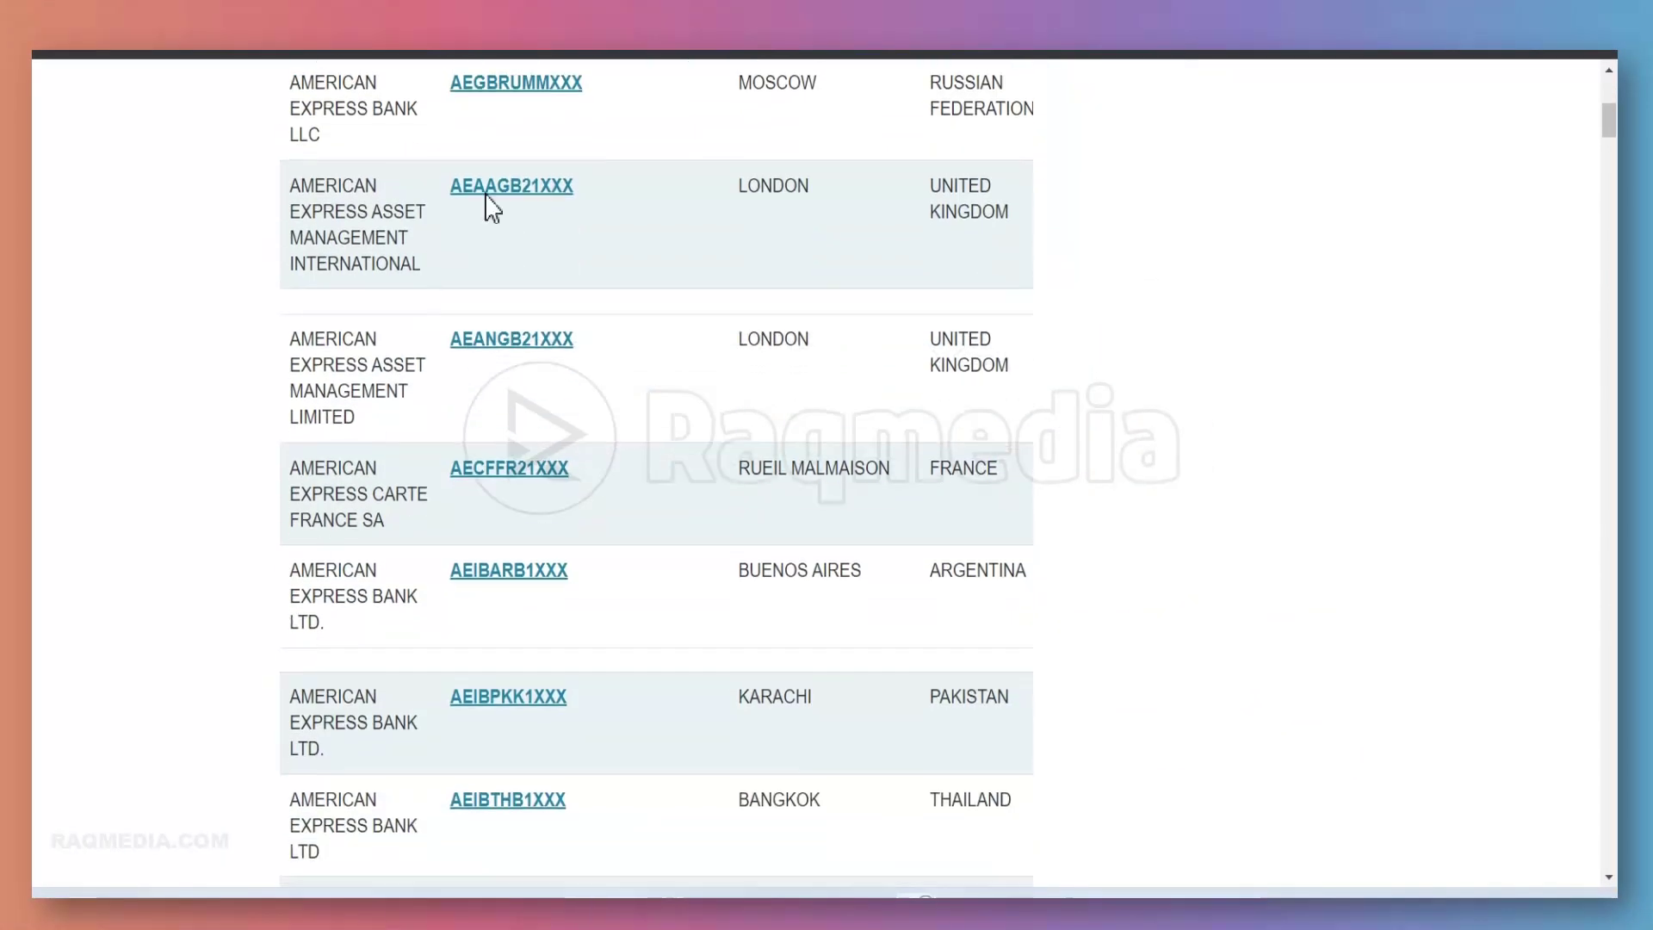
{"action": "scroll", "coordinate": [594, 616], "scroll_direction": "down", "scroll_amount": 1}
{"action": "scroll", "coordinate": [594, 633], "scroll_direction": "down", "scroll_amount": 4}
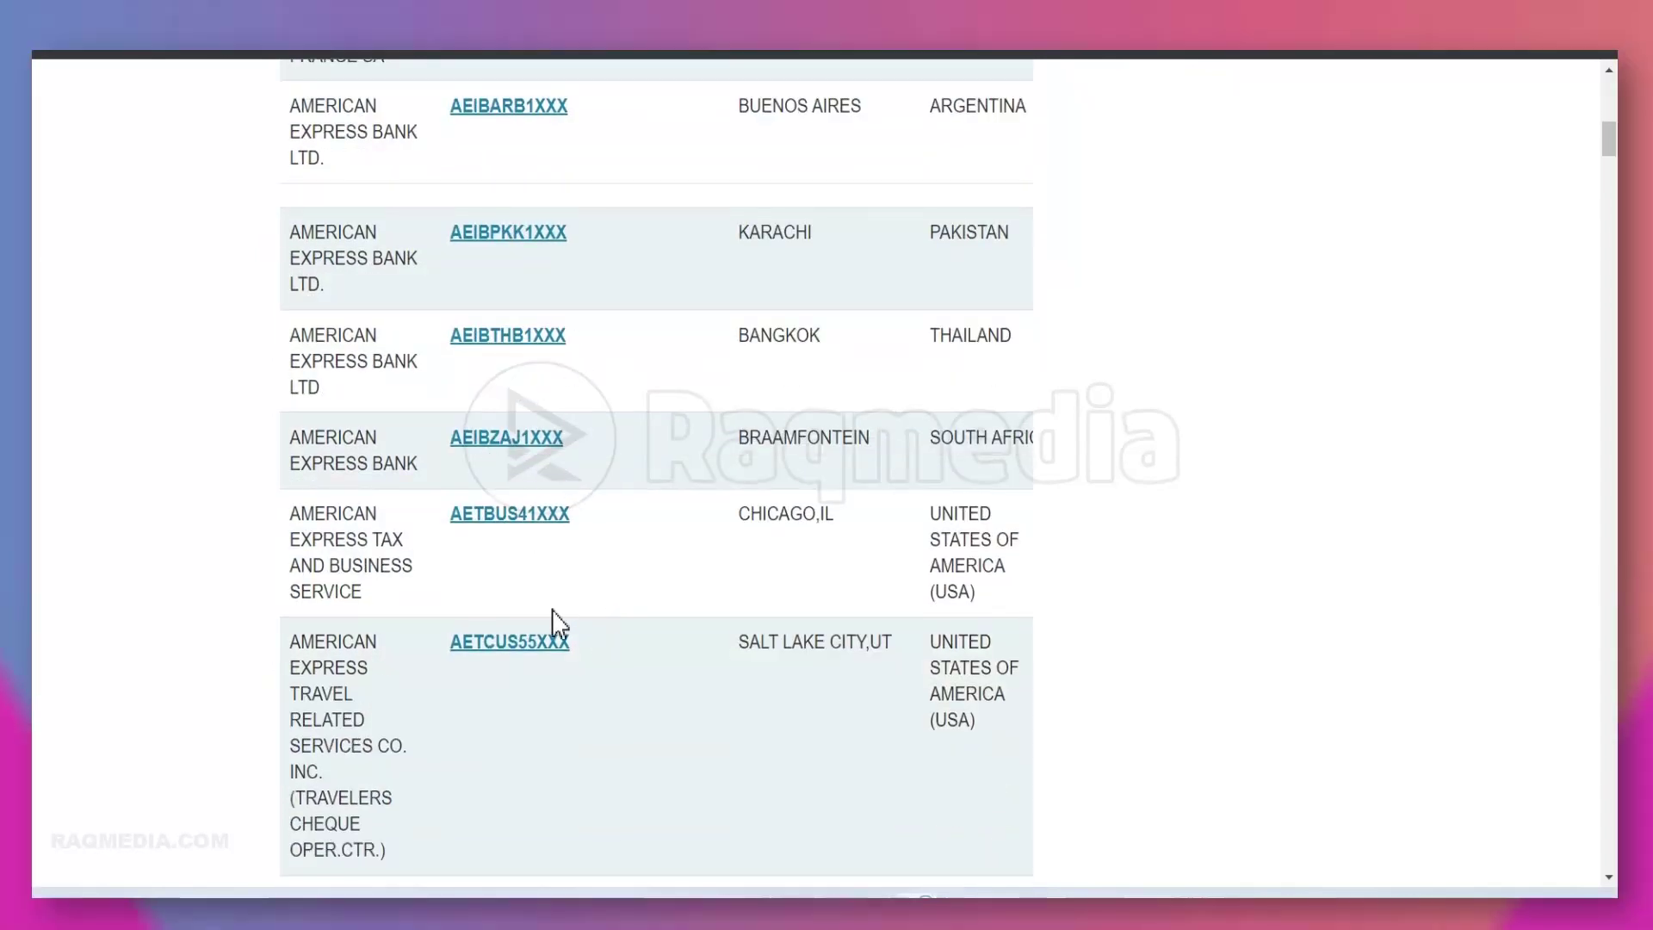
{"action": "scroll", "coordinate": [554, 637], "scroll_direction": "down", "scroll_amount": 1}
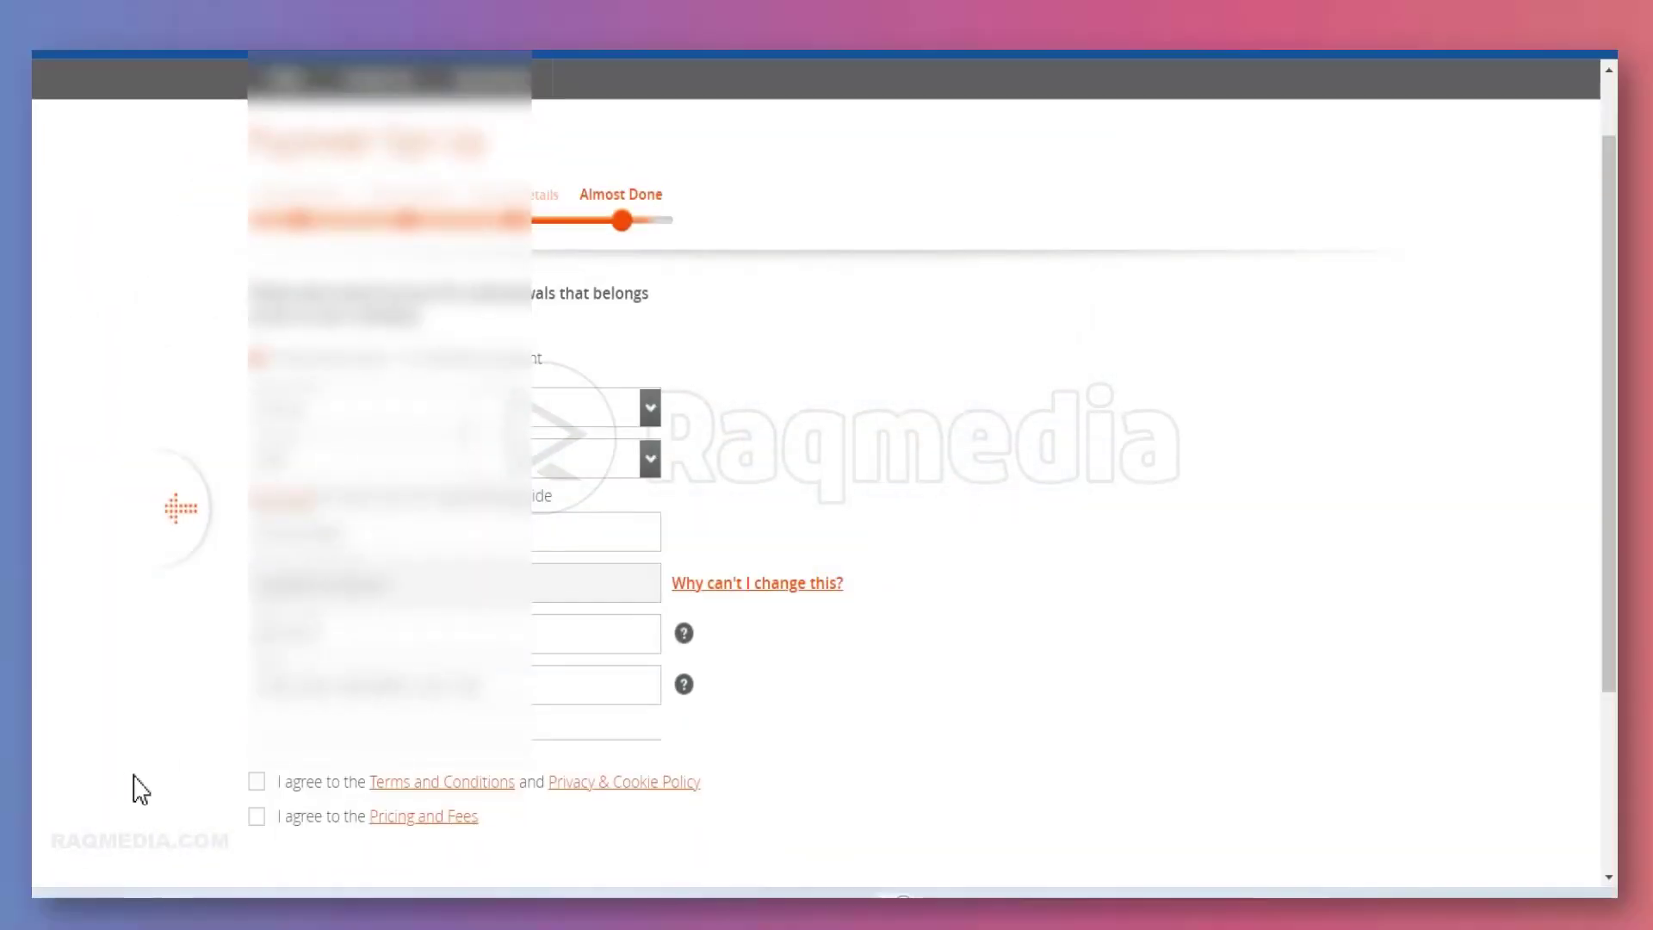
Accept the Terms and Conditions and Pricing and Fees, then submit the application
{"action": "left_click", "coordinate": [257, 786]}
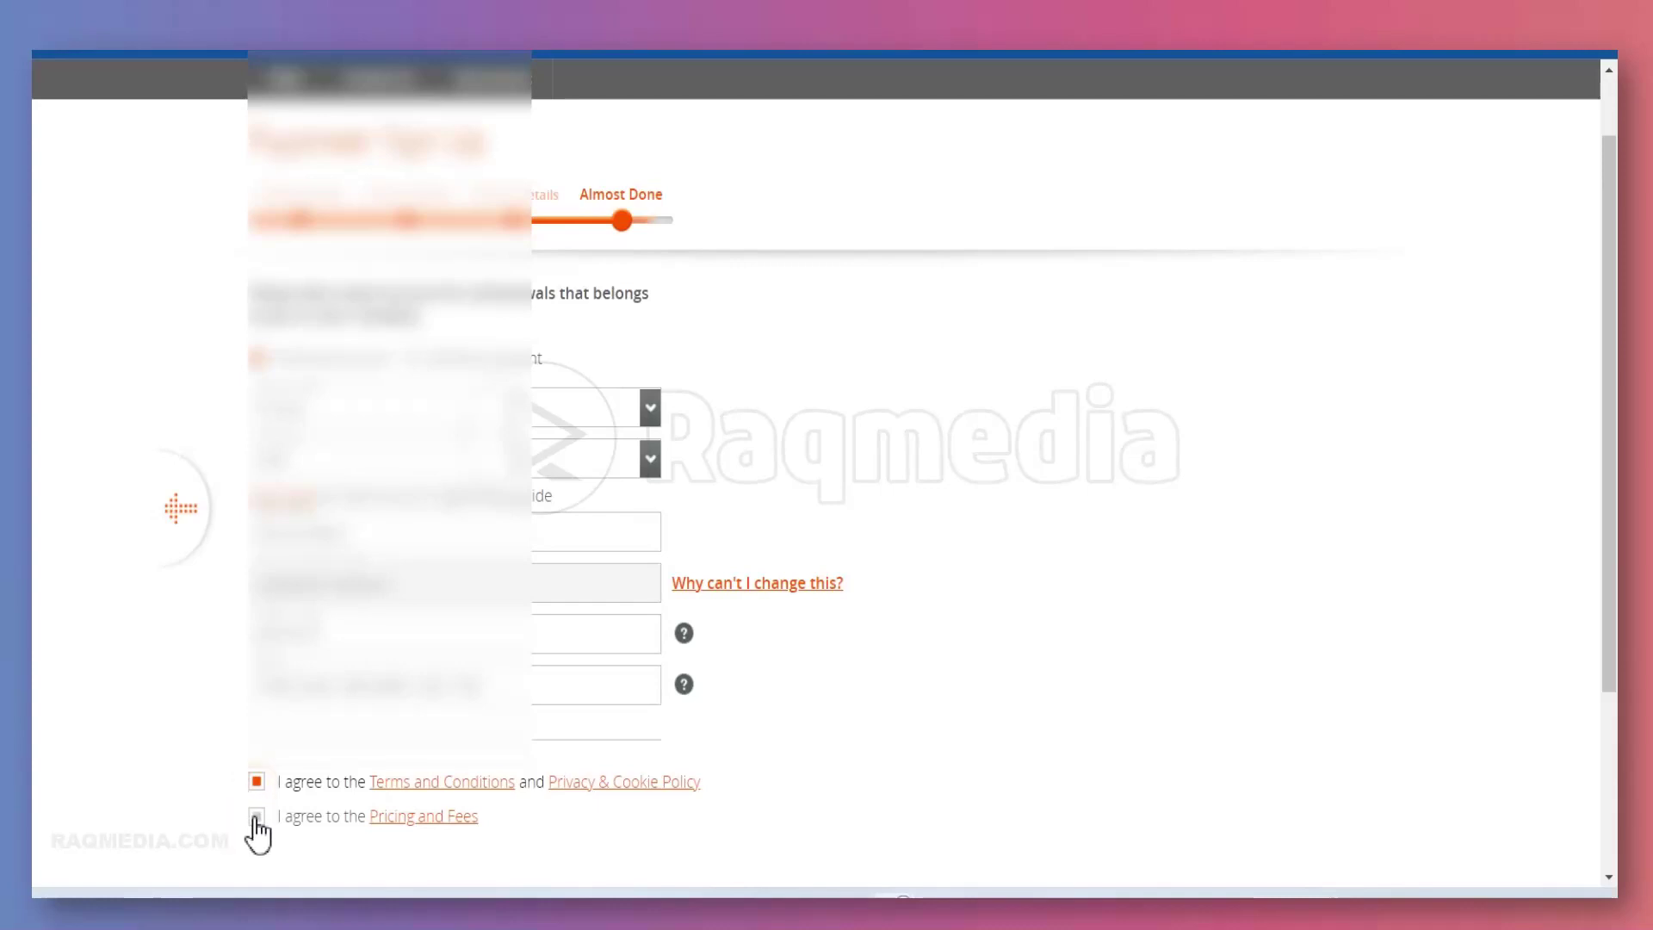
{"action": "left_click", "coordinate": [257, 818]}
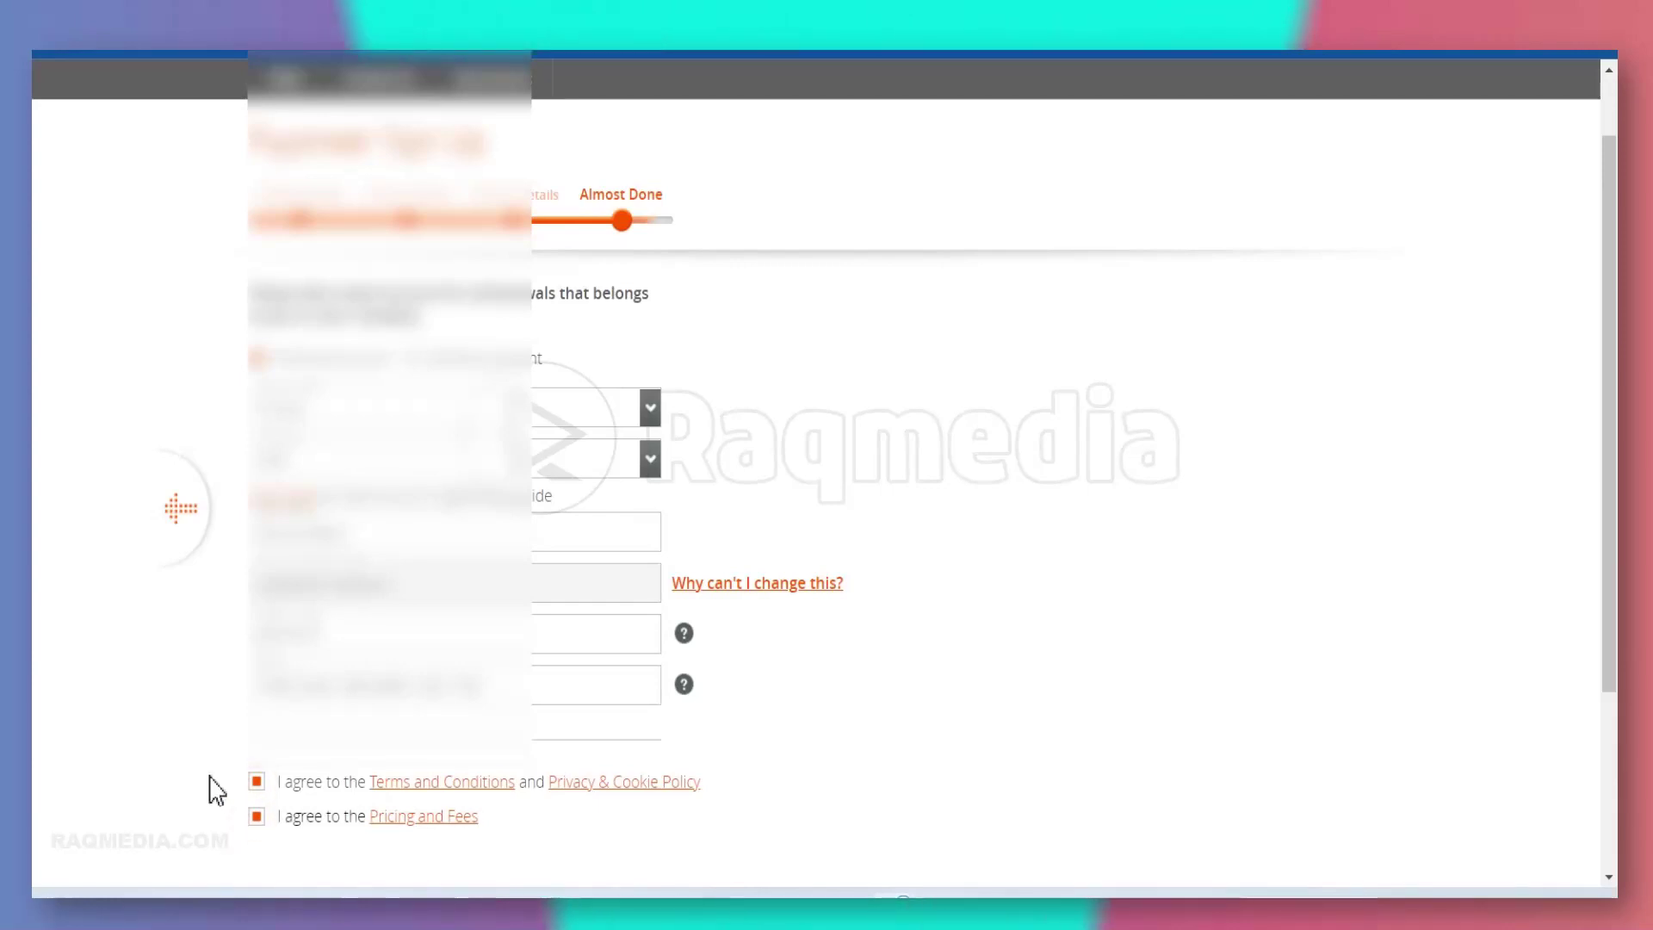
{"action": "scroll", "coordinate": [1239, 534], "scroll_direction": "down", "scroll_amount": 1}
{"action": "scroll", "coordinate": [1240, 538], "scroll_direction": "down", "scroll_amount": 1}
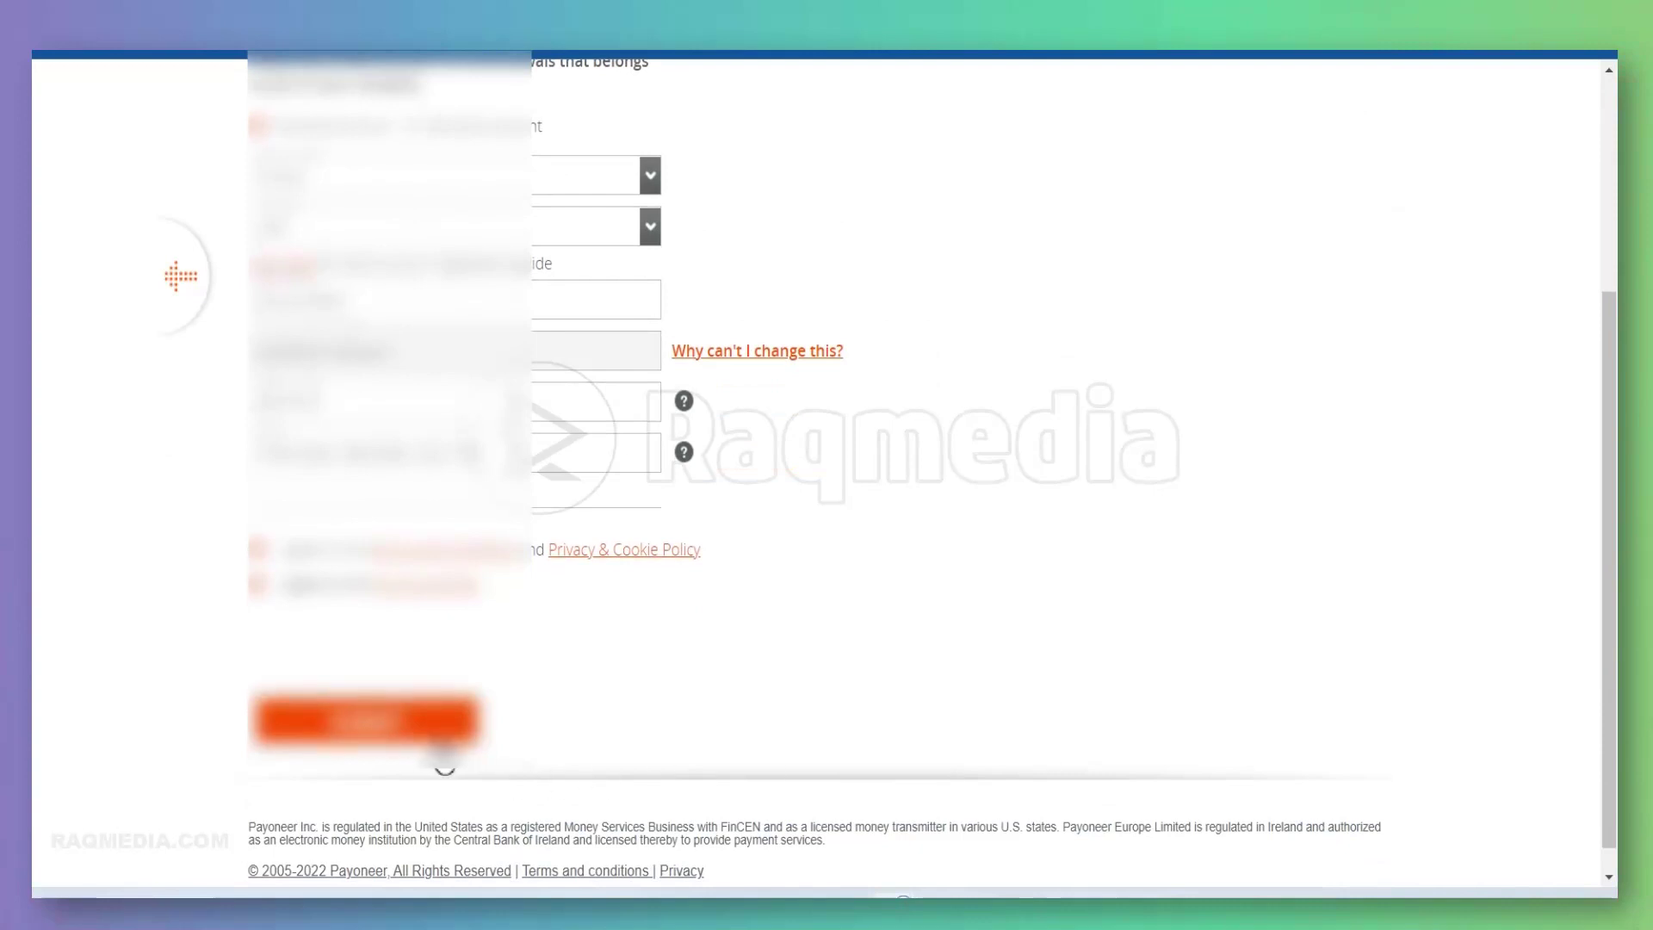
{"action": "left_click", "coordinate": [411, 746]}
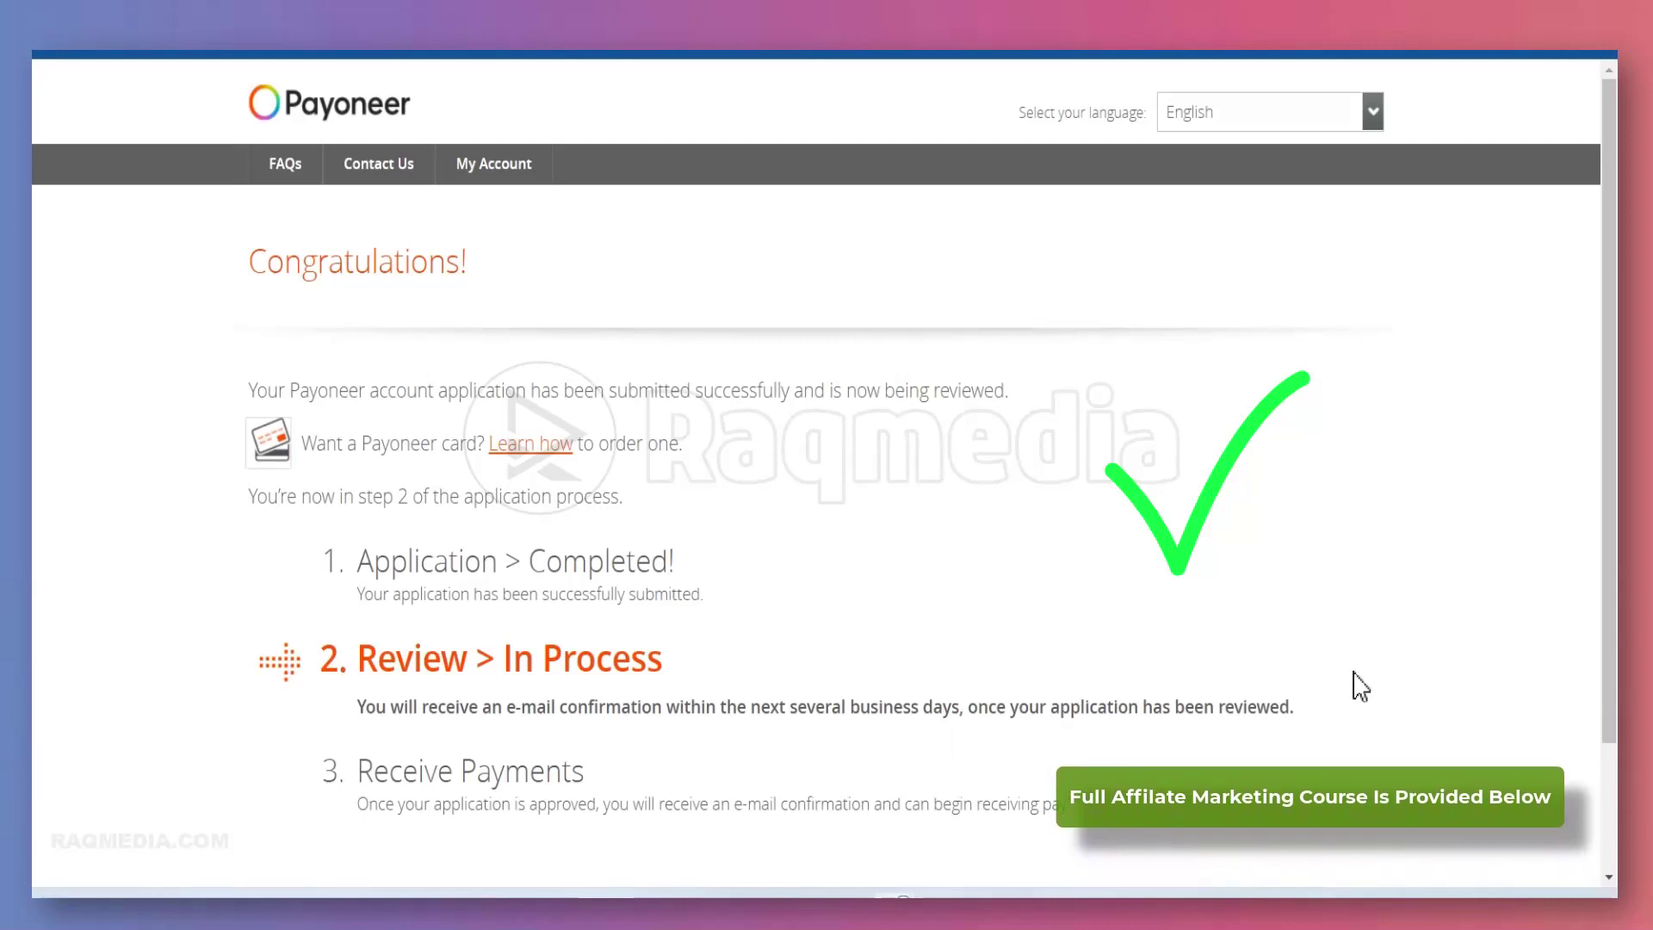
Scroll down and start entering the email on the Payoneer sign-in page
{"action": "scroll", "coordinate": [1360, 686], "scroll_direction": "down", "scroll_amount": 2}
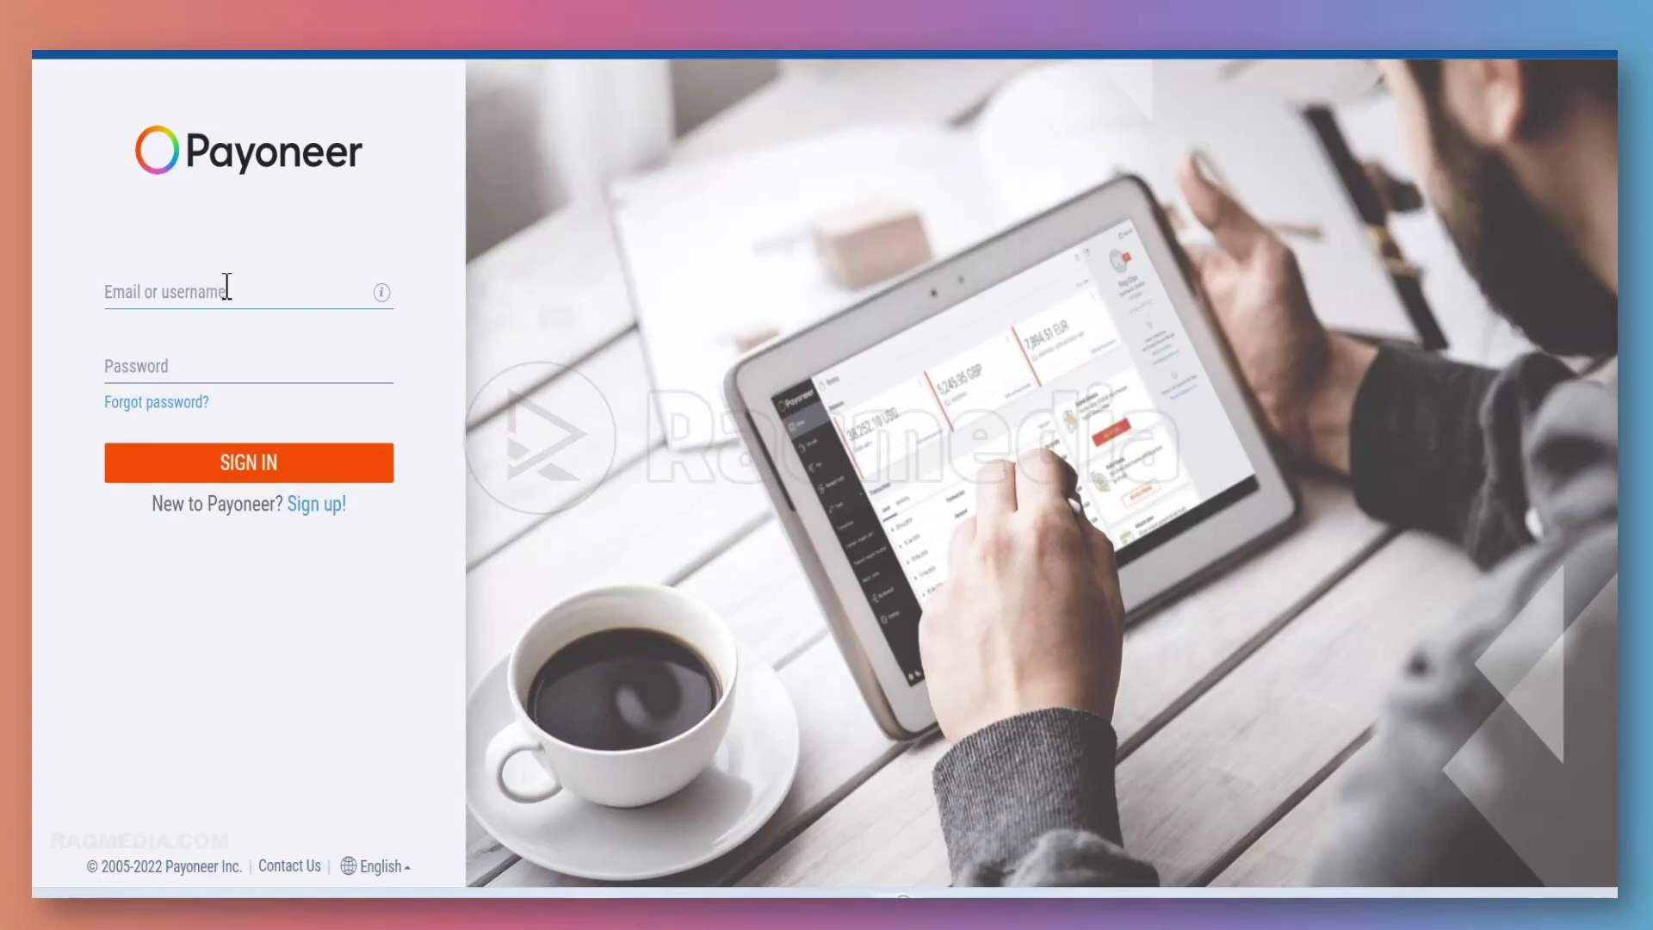
{"action": "left_click", "coordinate": [227, 292]}
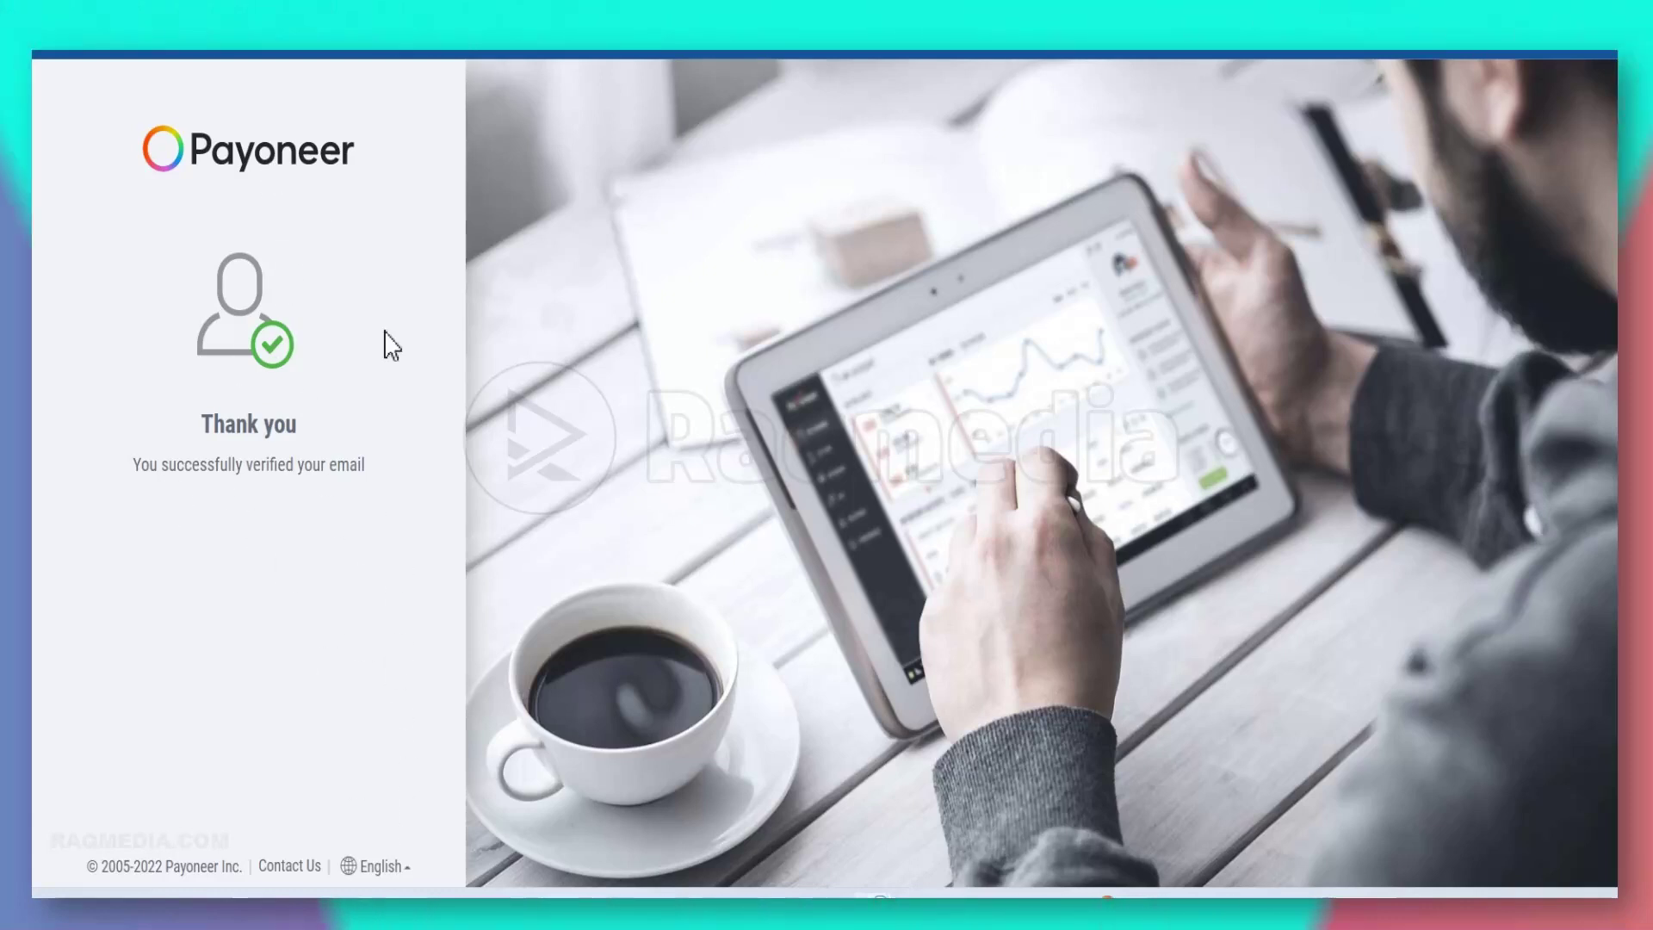
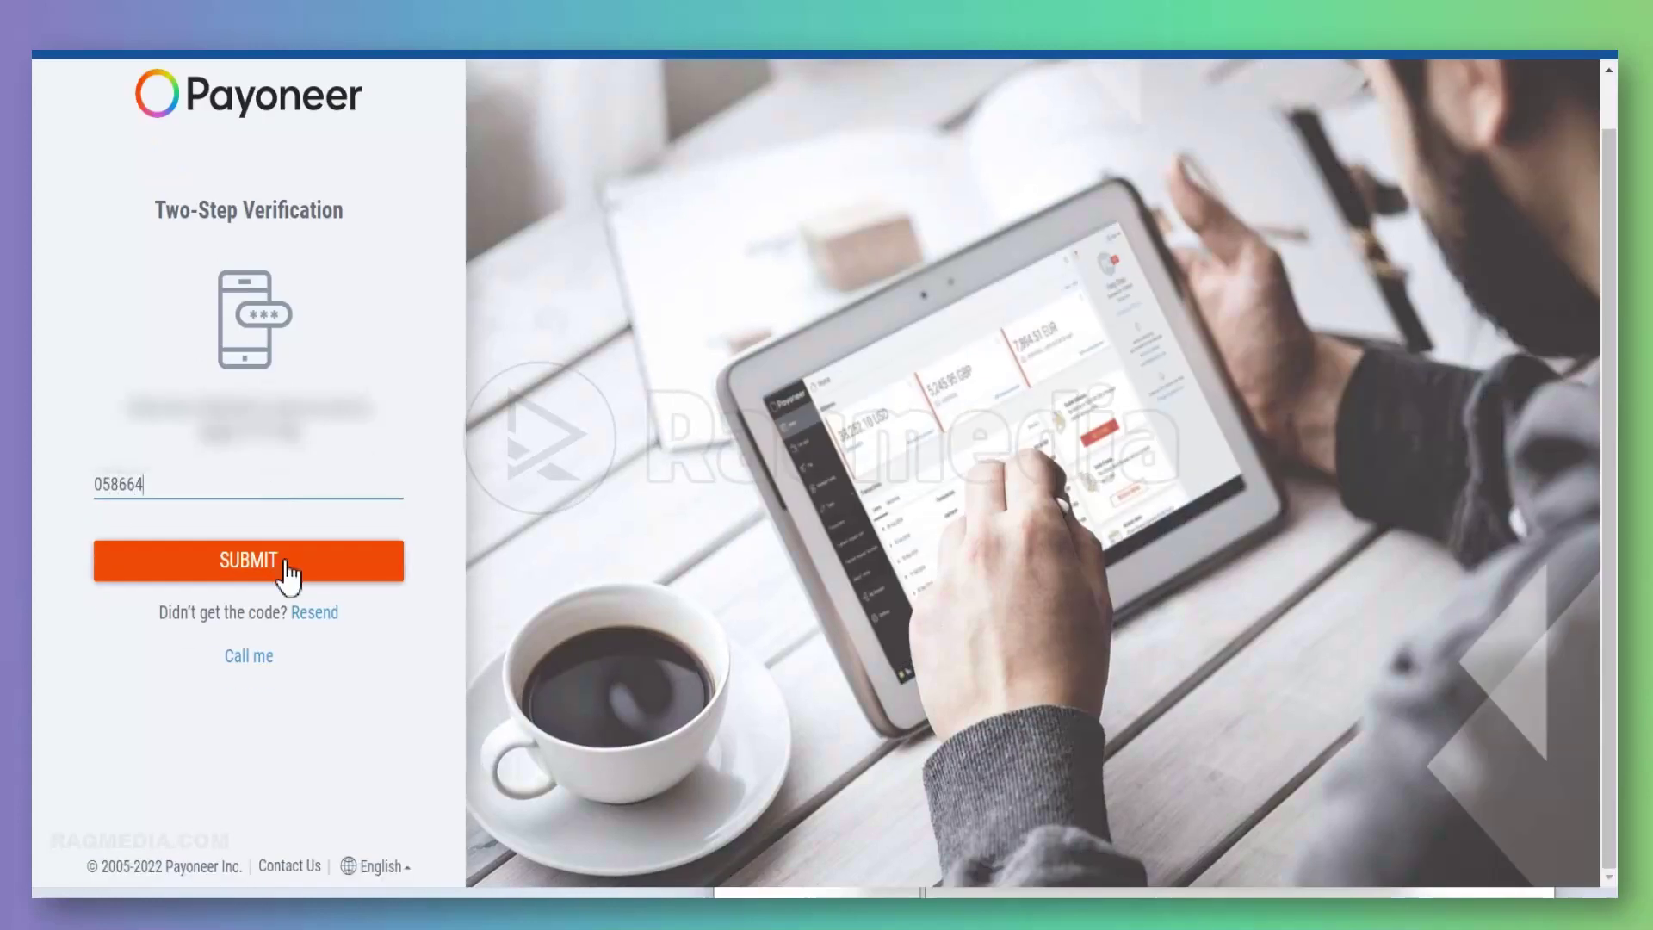
Enter the verification code, submit it, and request a new code when it fails
{"action": "left_click", "coordinate": [287, 571]}
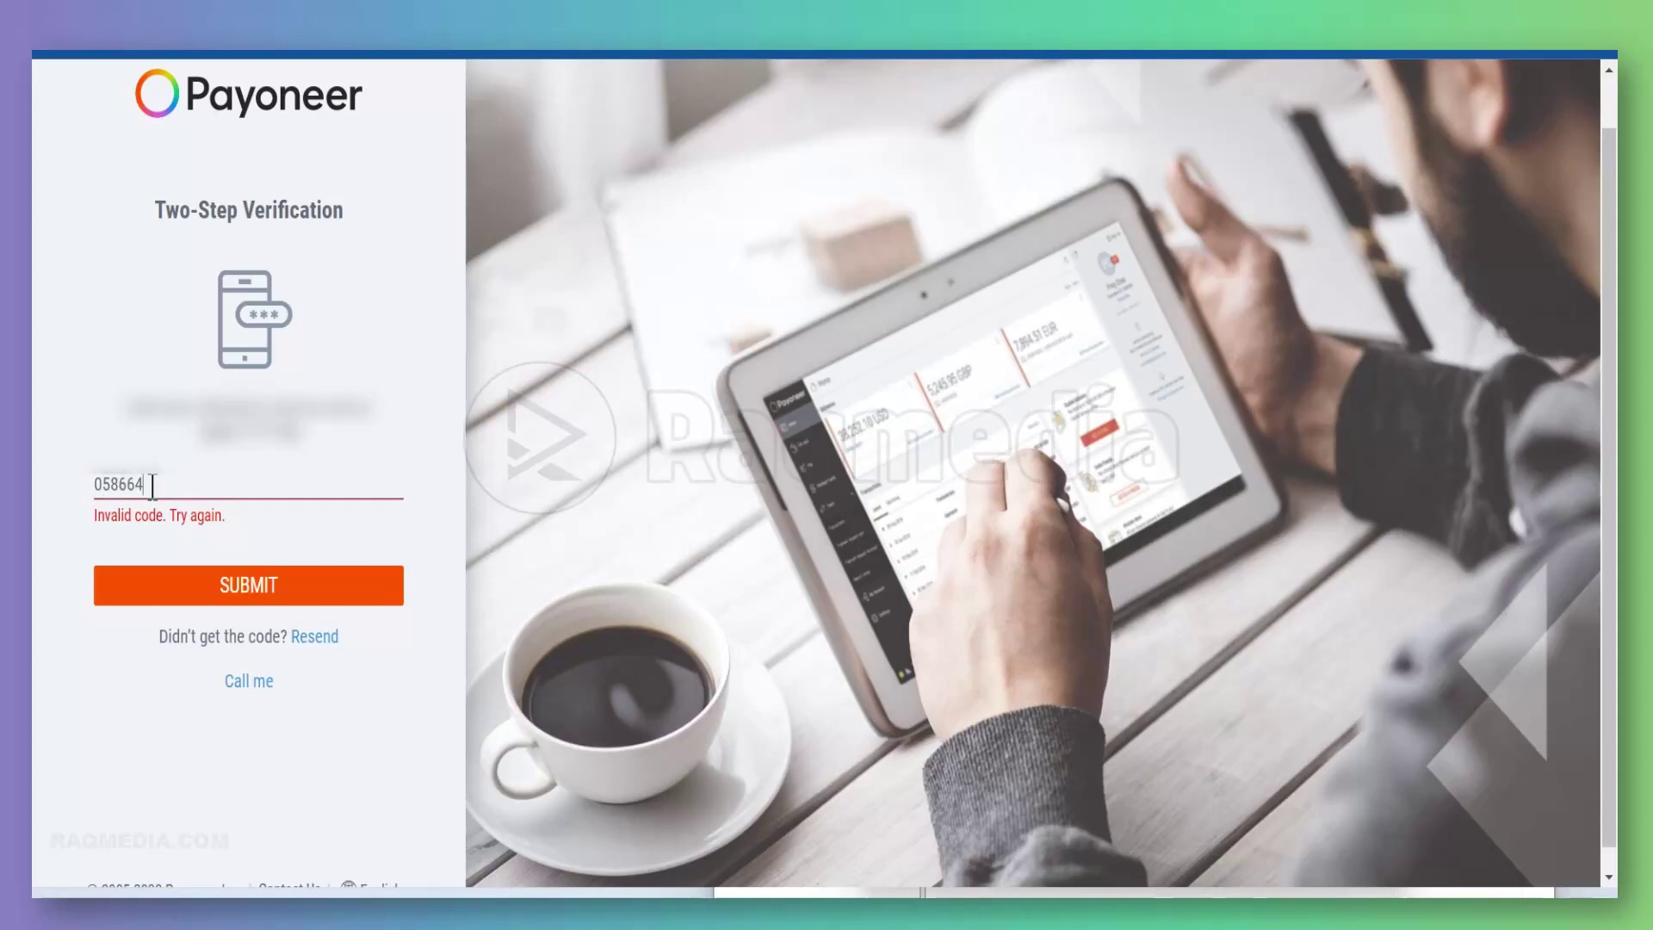
{"action": "left_click", "coordinate": [315, 596]}
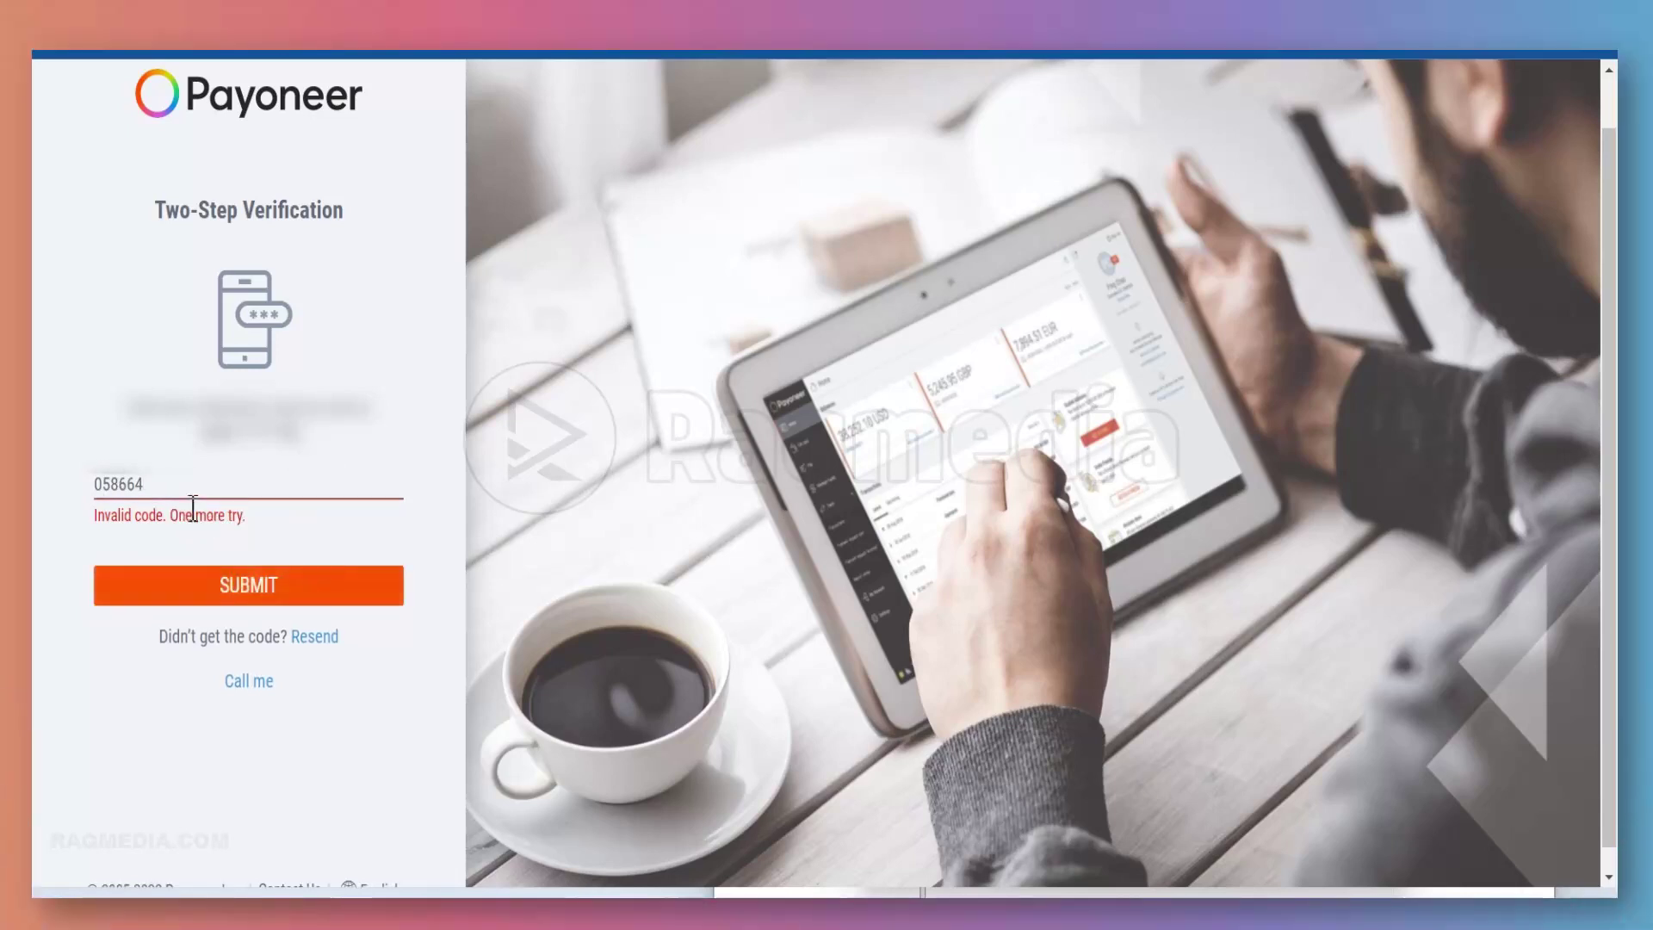
{"action": "left_click", "coordinate": [306, 630]}
Correct the code to the resent one, submit it, and go to the account home page
{"action": "left_click_drag", "start_coordinate": [166, 484], "coordinate": [89, 486]}
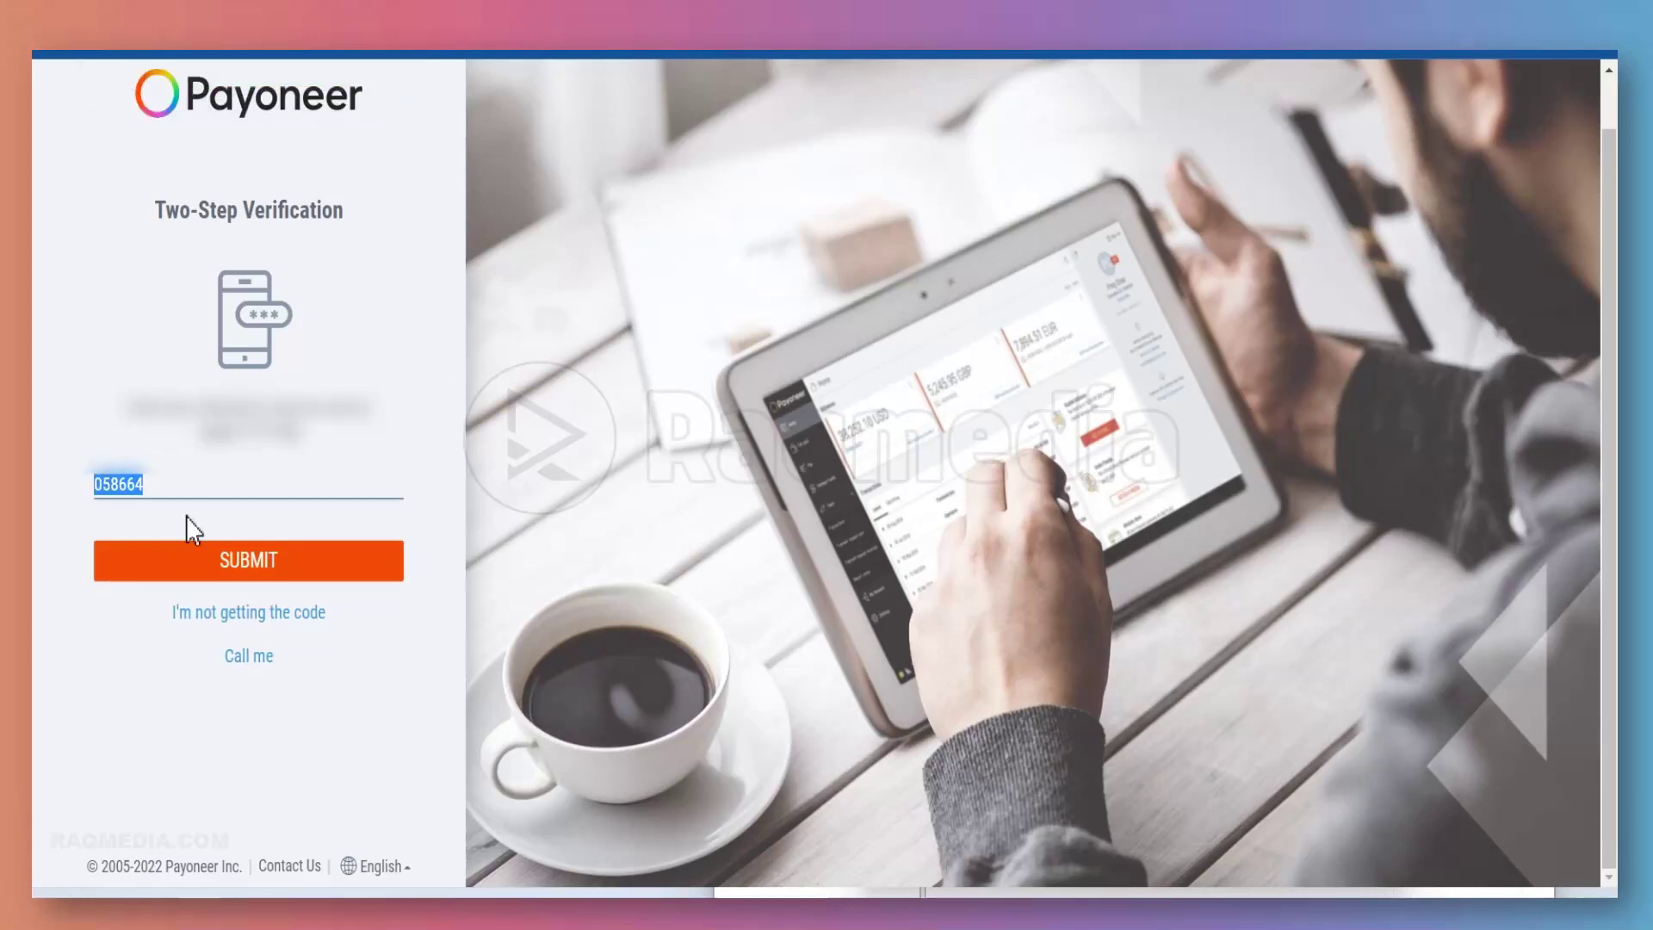
{"action": "left_click", "coordinate": [130, 485]}
{"action": "left_click", "coordinate": [258, 560]}
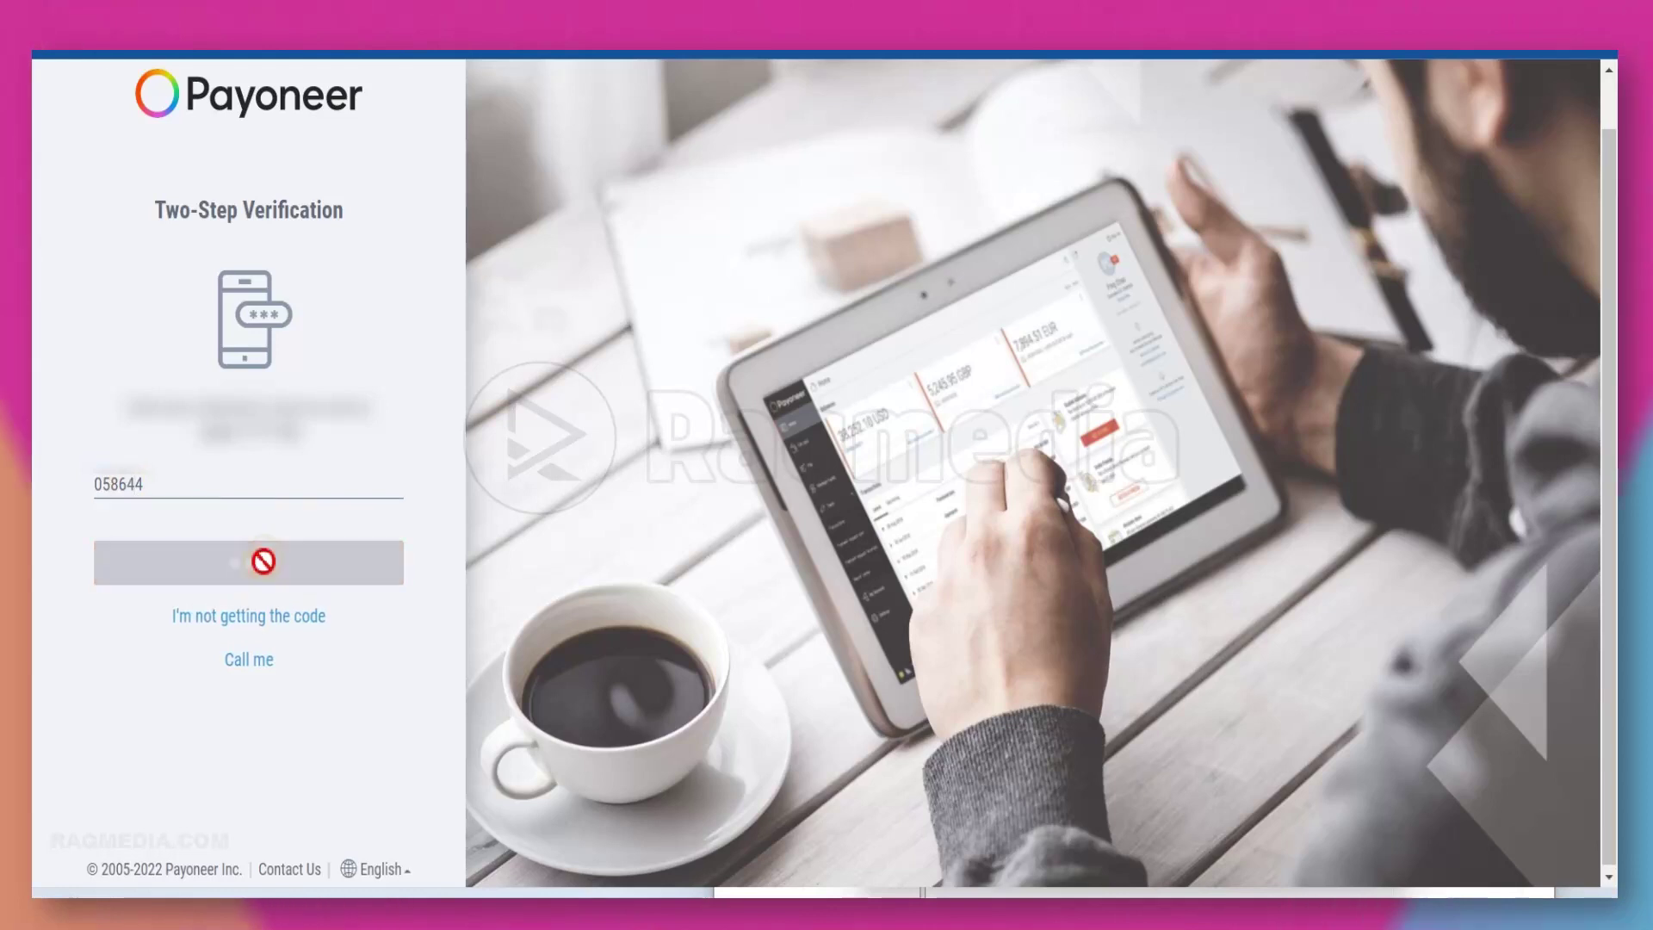
{"action": "left_click", "coordinate": [275, 522]}
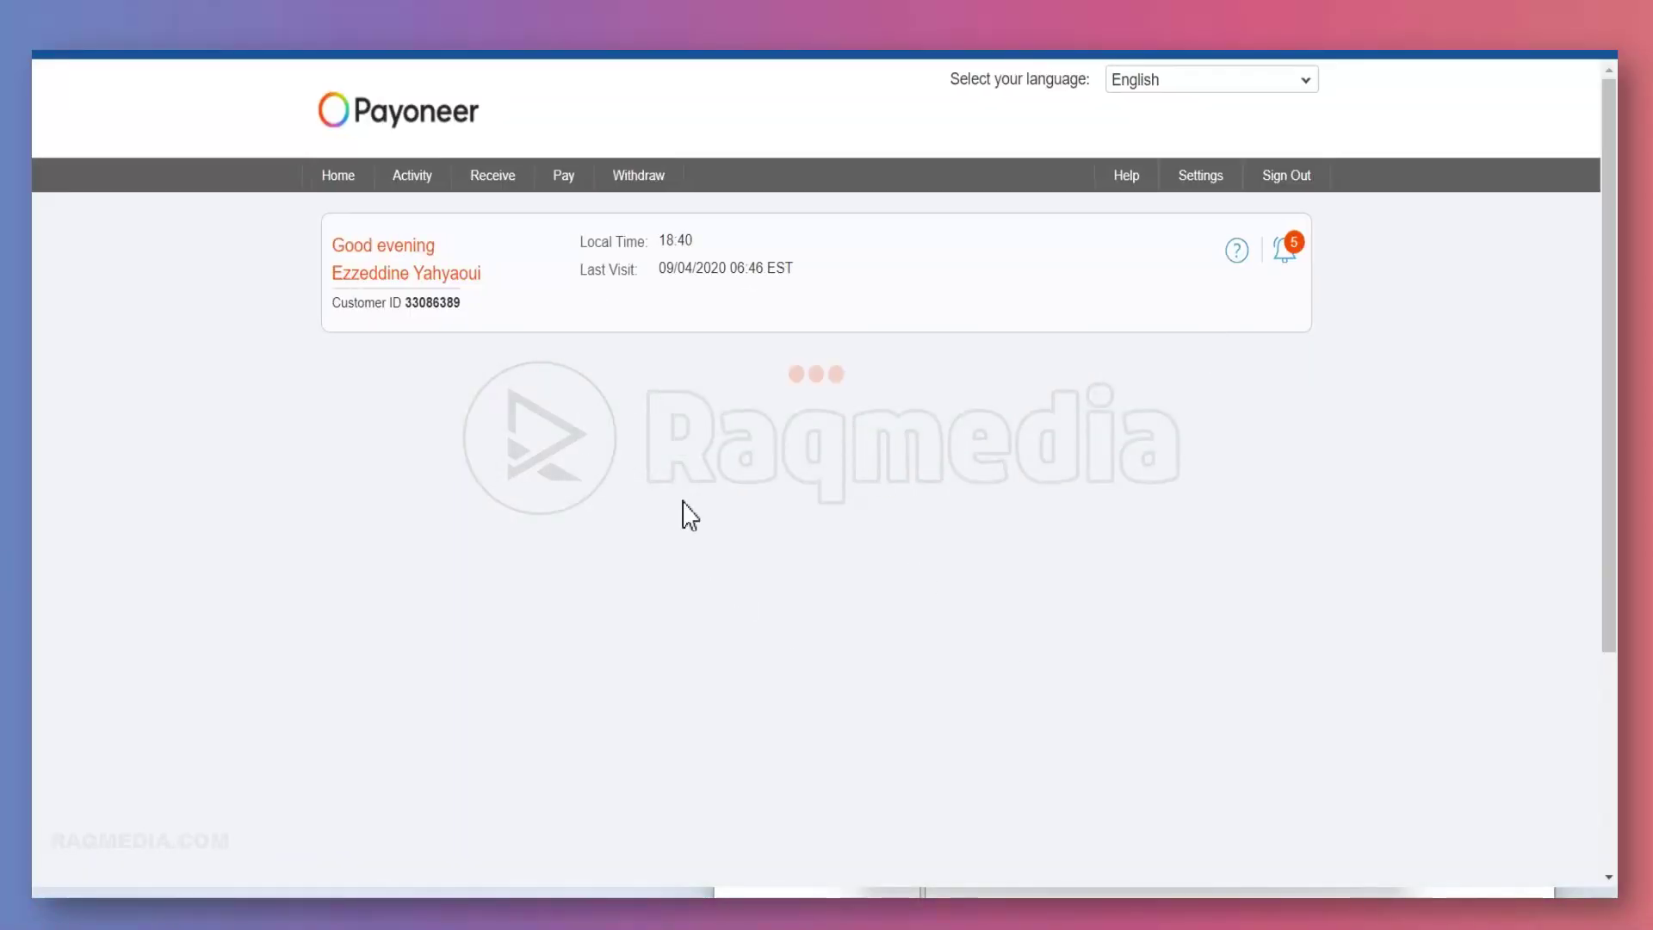
Look over the dashboard and go to the Payoneer Cards page
{"action": "scroll", "coordinate": [289, 555], "scroll_direction": "down", "scroll_amount": 9}
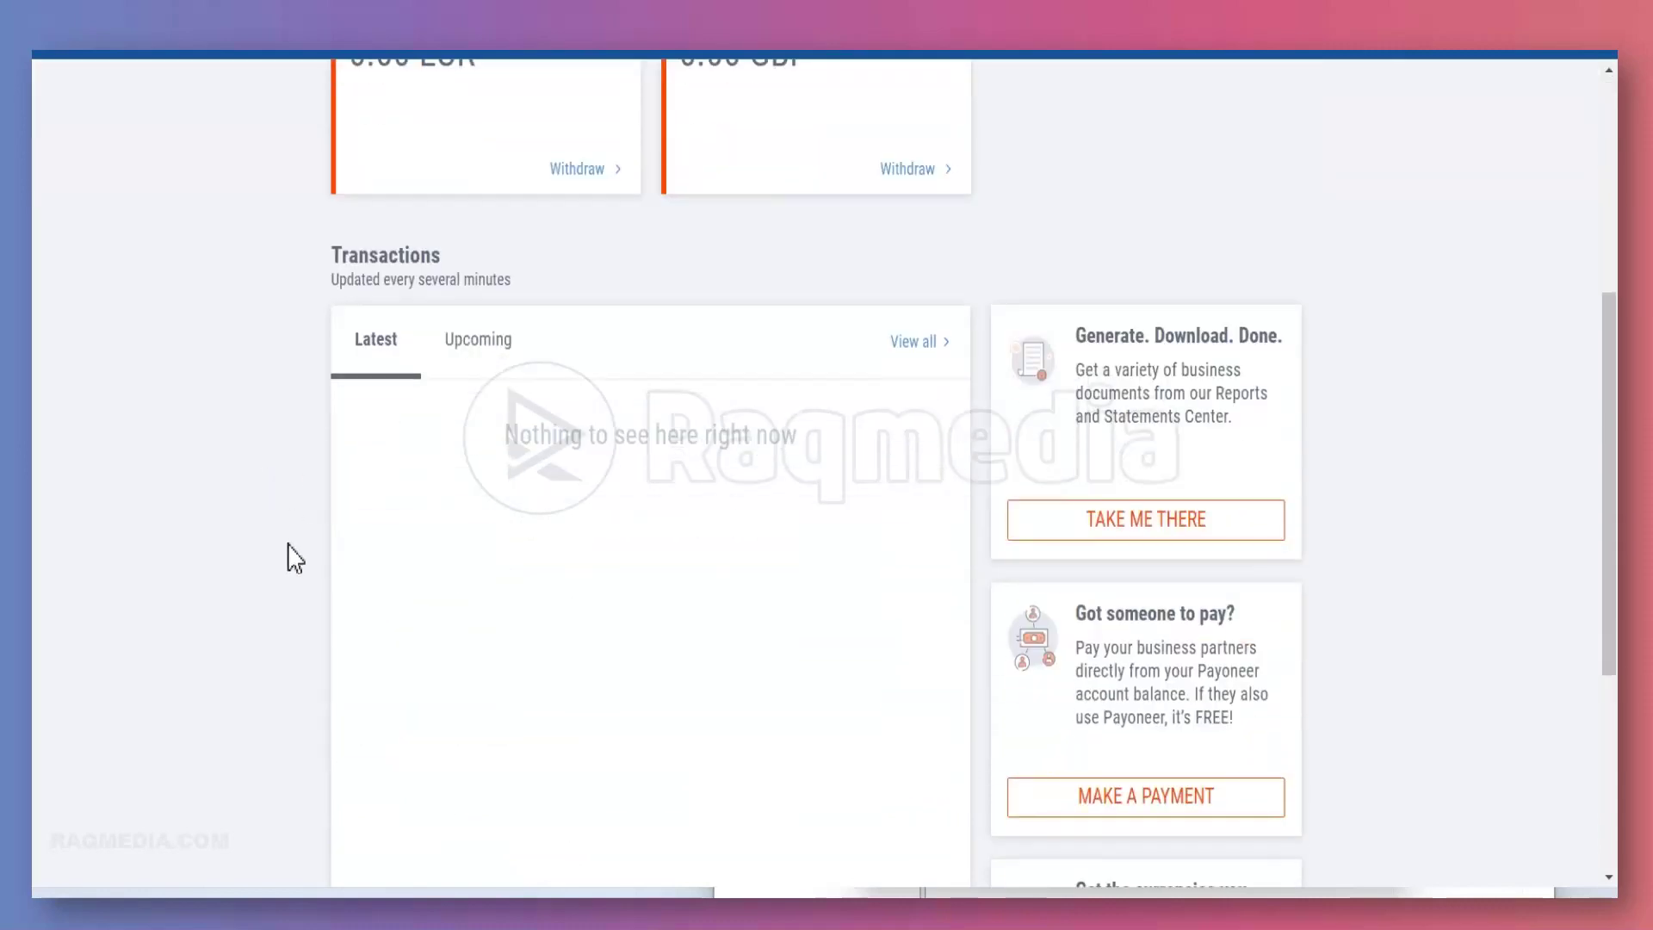
{"action": "scroll", "coordinate": [1149, 357], "scroll_direction": "up", "scroll_amount": 10}
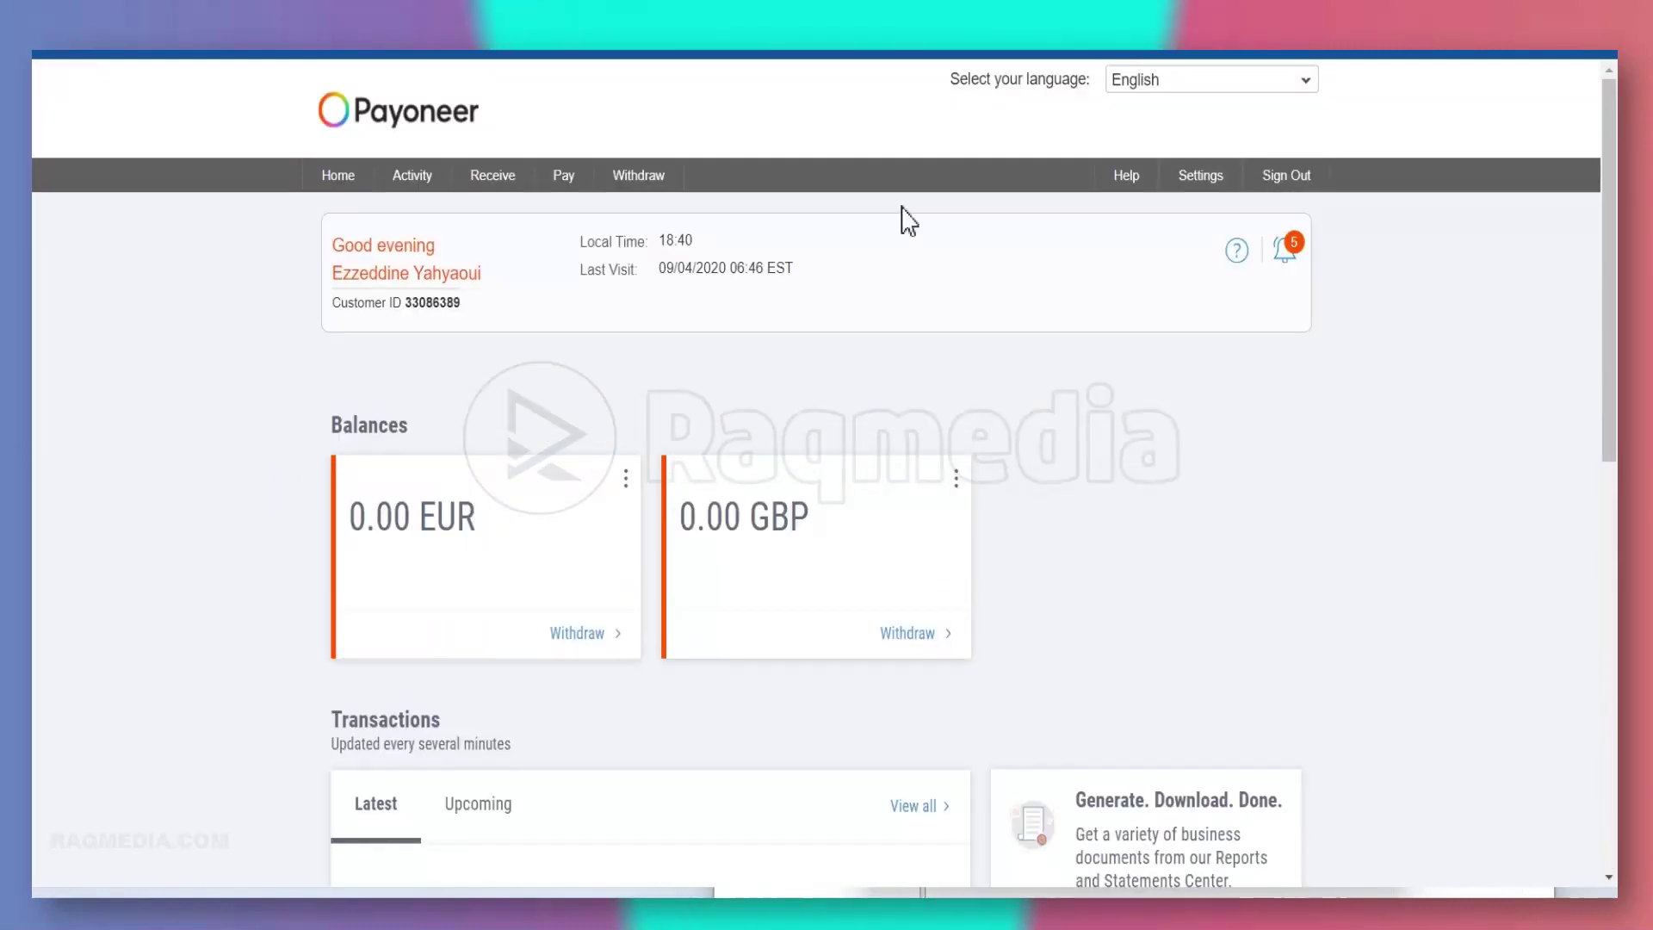
{"action": "scroll", "coordinate": [132, 565], "scroll_direction": "down", "scroll_amount": 6}
{"action": "scroll", "coordinate": [788, 599], "scroll_direction": "up", "scroll_amount": 6}
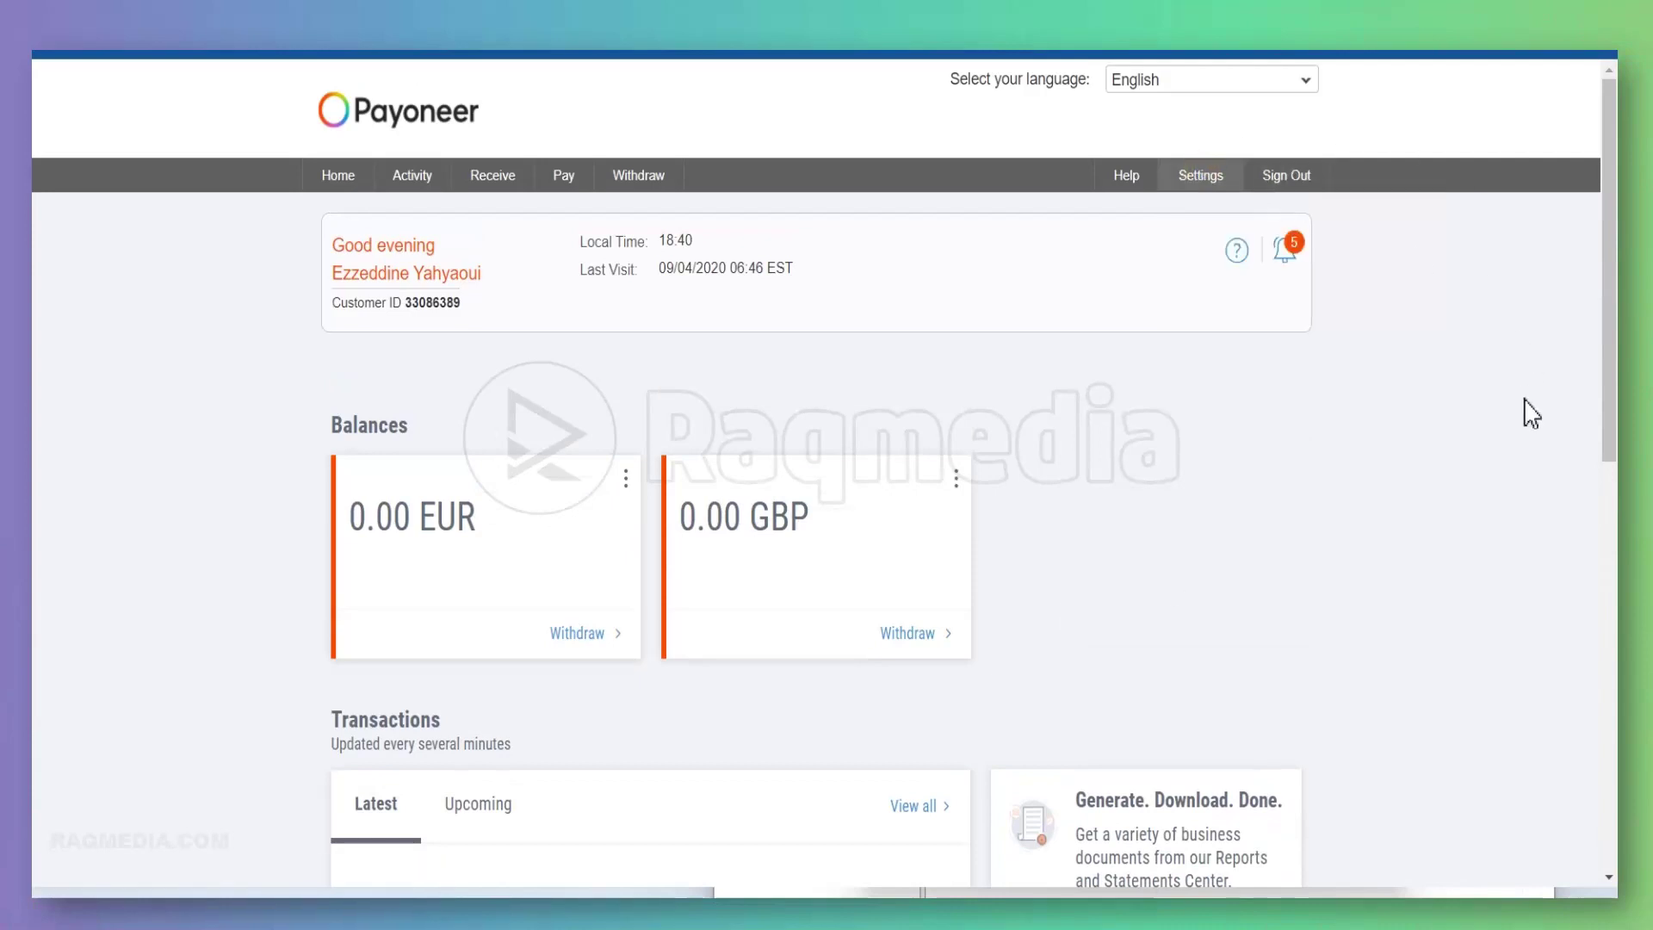
{"action": "left_click", "coordinate": [1192, 211]}
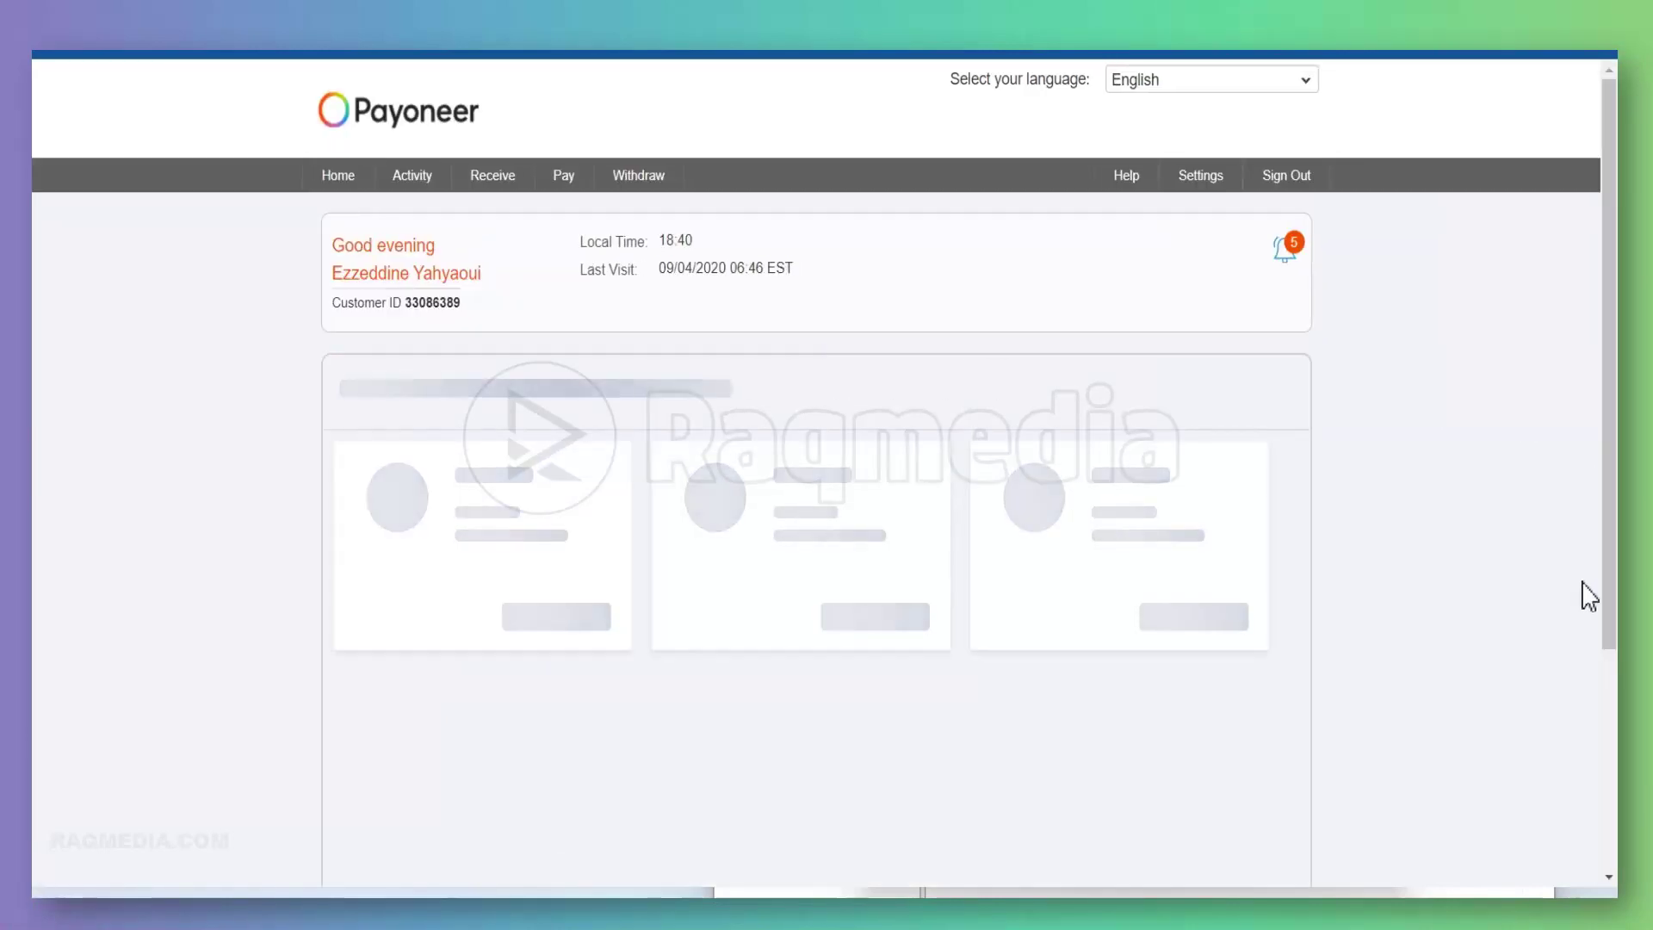
Expand Past cards and view the blocked past card's details
{"action": "scroll", "coordinate": [1522, 631], "scroll_direction": "down", "scroll_amount": 5}
{"action": "left_click", "coordinate": [354, 708]}
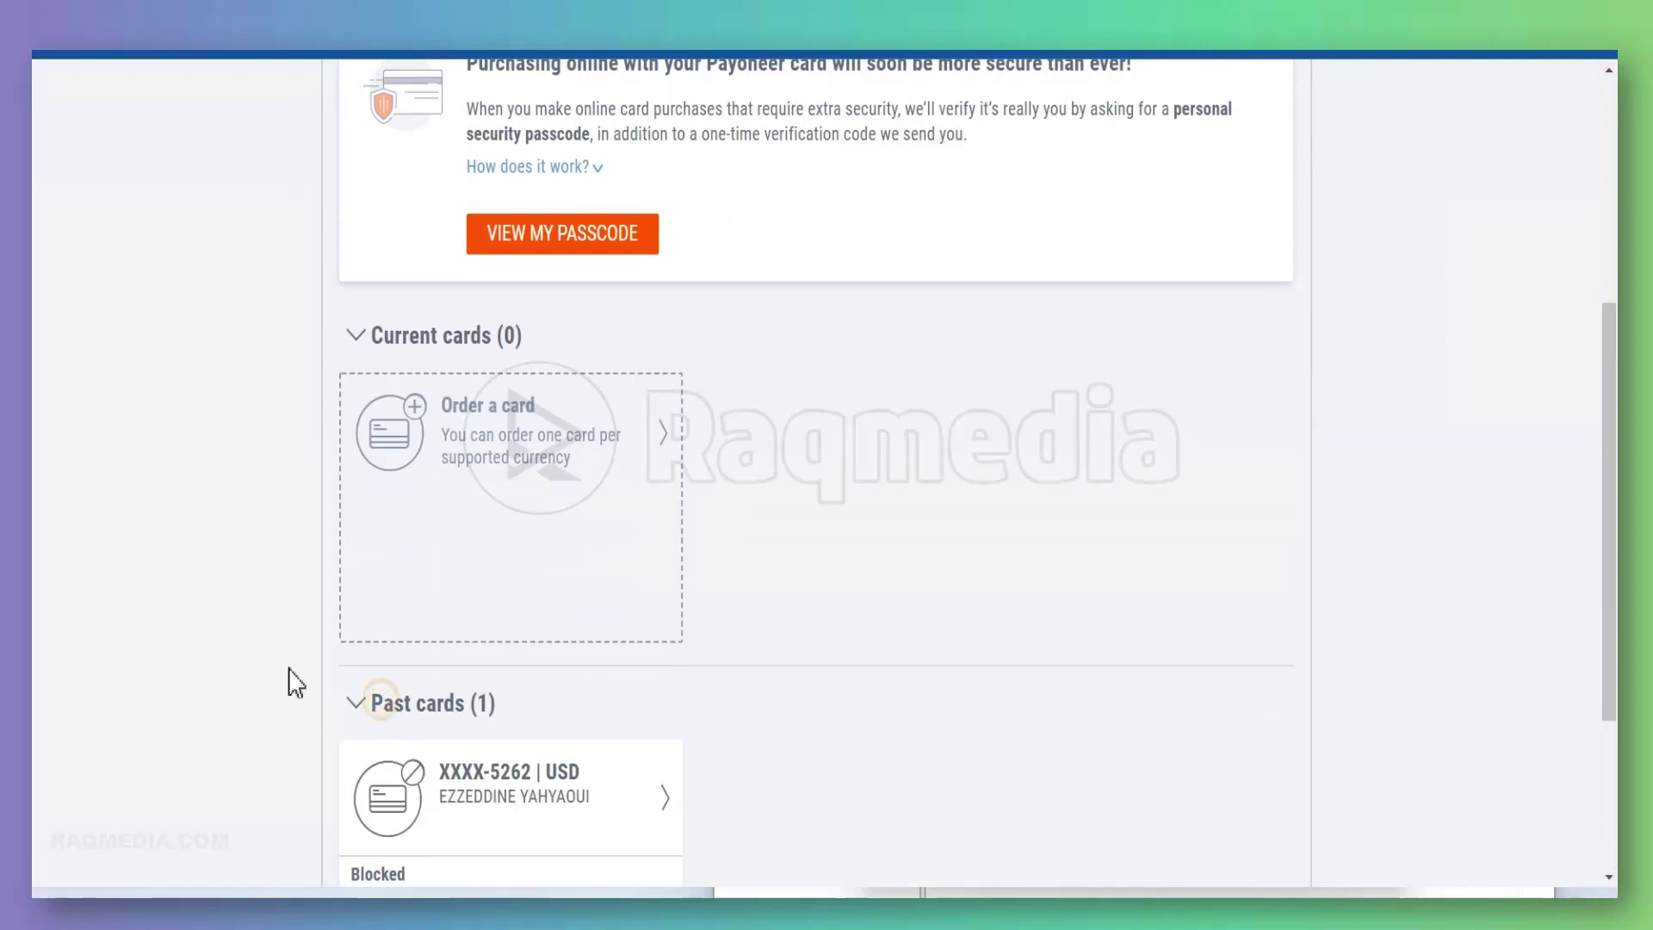
{"action": "scroll", "coordinate": [416, 616], "scroll_direction": "down", "scroll_amount": 3}
{"action": "left_click", "coordinate": [615, 534]}
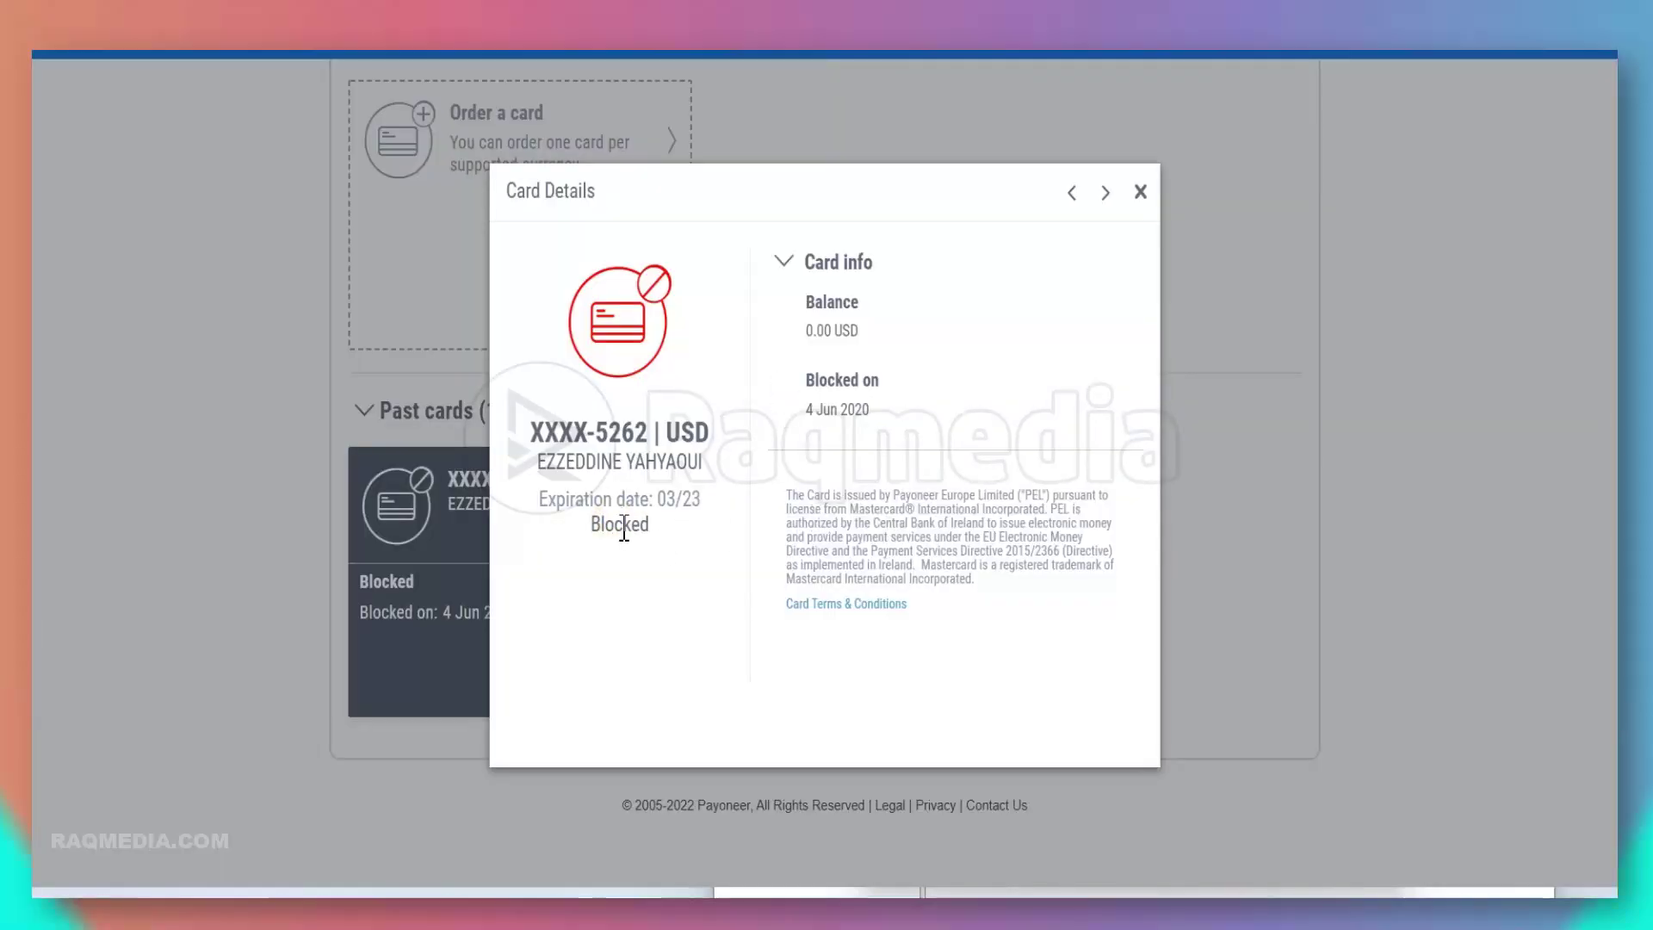
{"action": "left_click", "coordinate": [1140, 198]}
Try ordering a new card and dismiss the notice requiring 100.00 USD received first
{"action": "scroll", "coordinate": [624, 491], "scroll_direction": "up", "scroll_amount": 3}
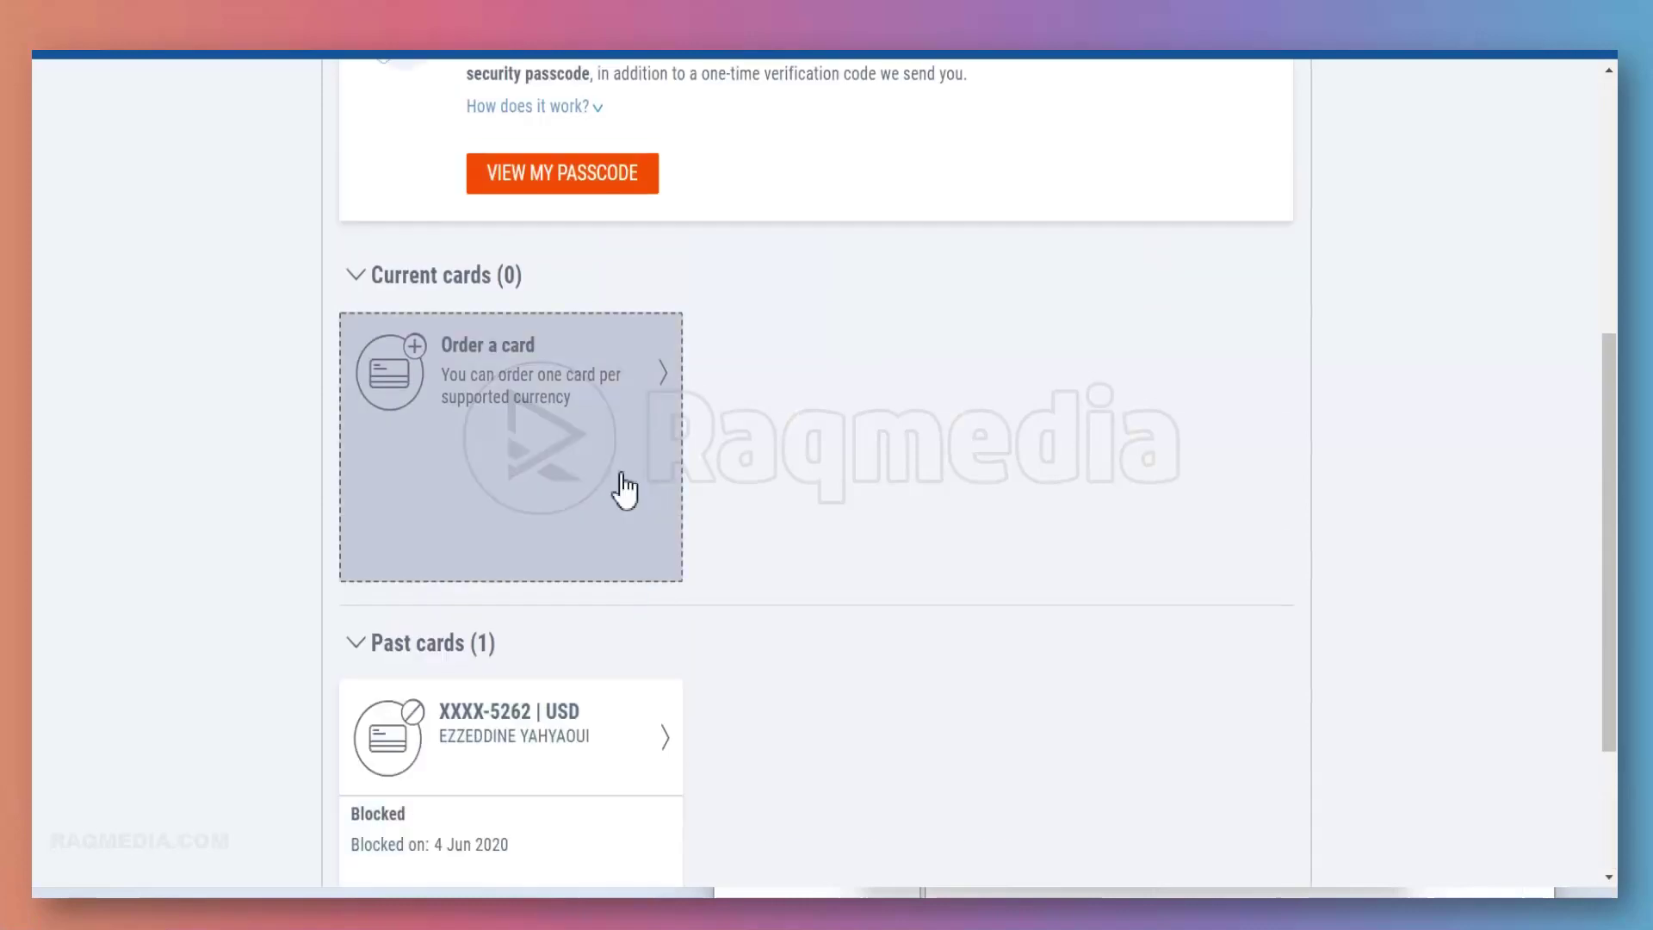
{"action": "left_click", "coordinate": [593, 407]}
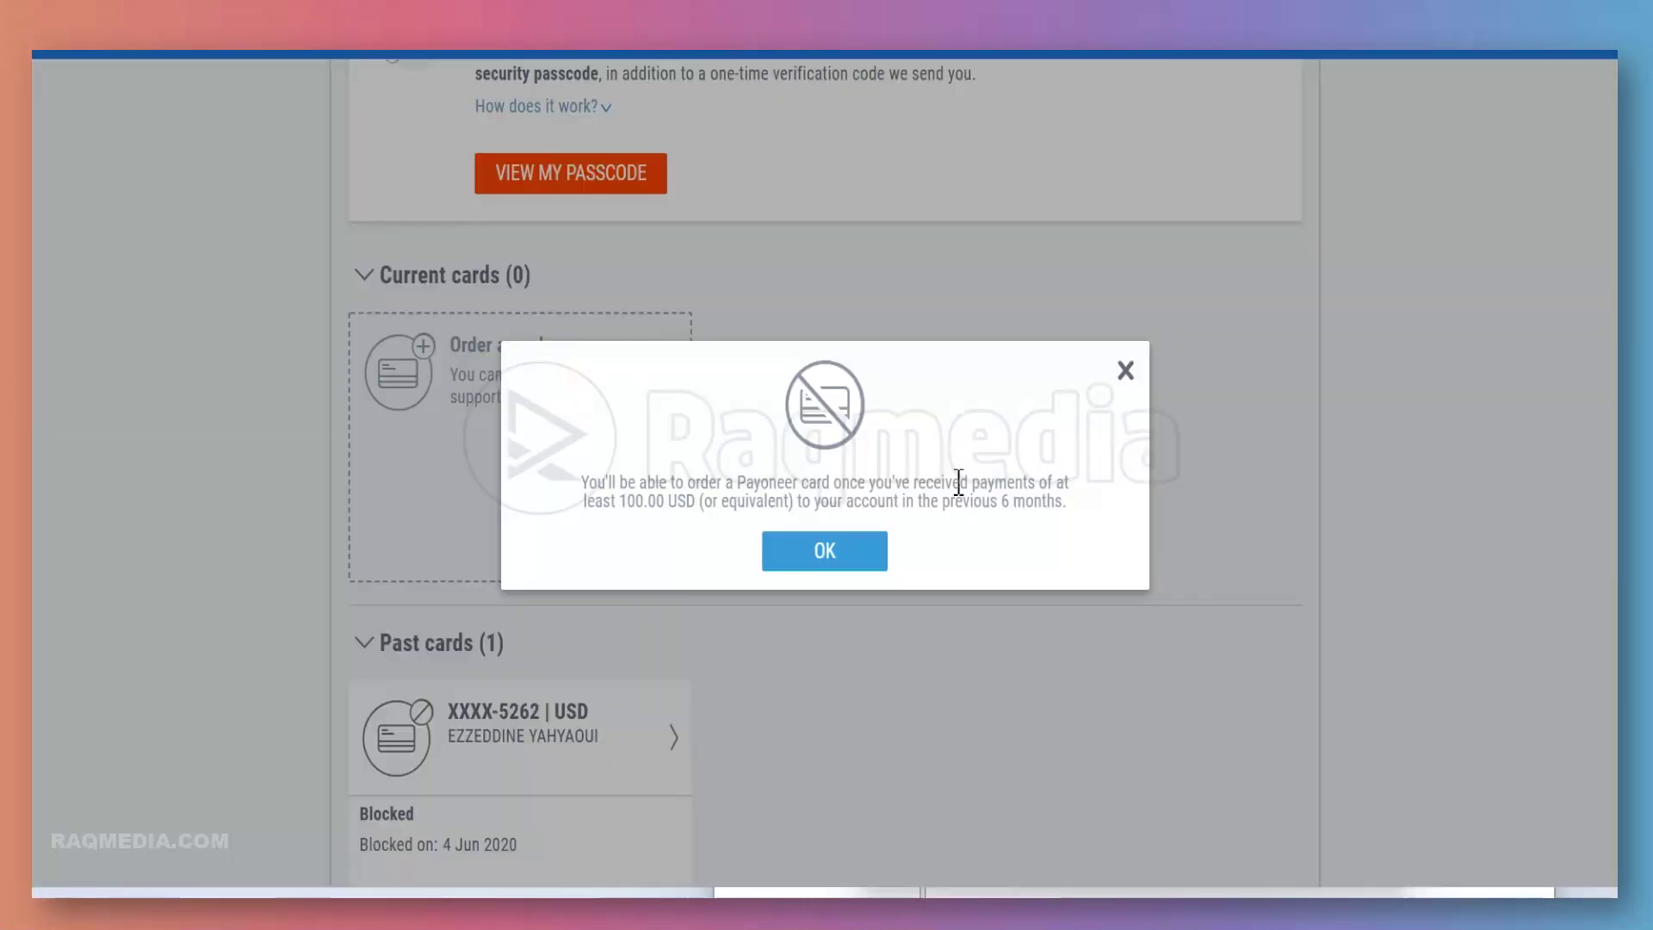
{"action": "left_click", "coordinate": [859, 564]}
{"action": "scroll", "coordinate": [937, 700], "scroll_direction": "up", "scroll_amount": 2}
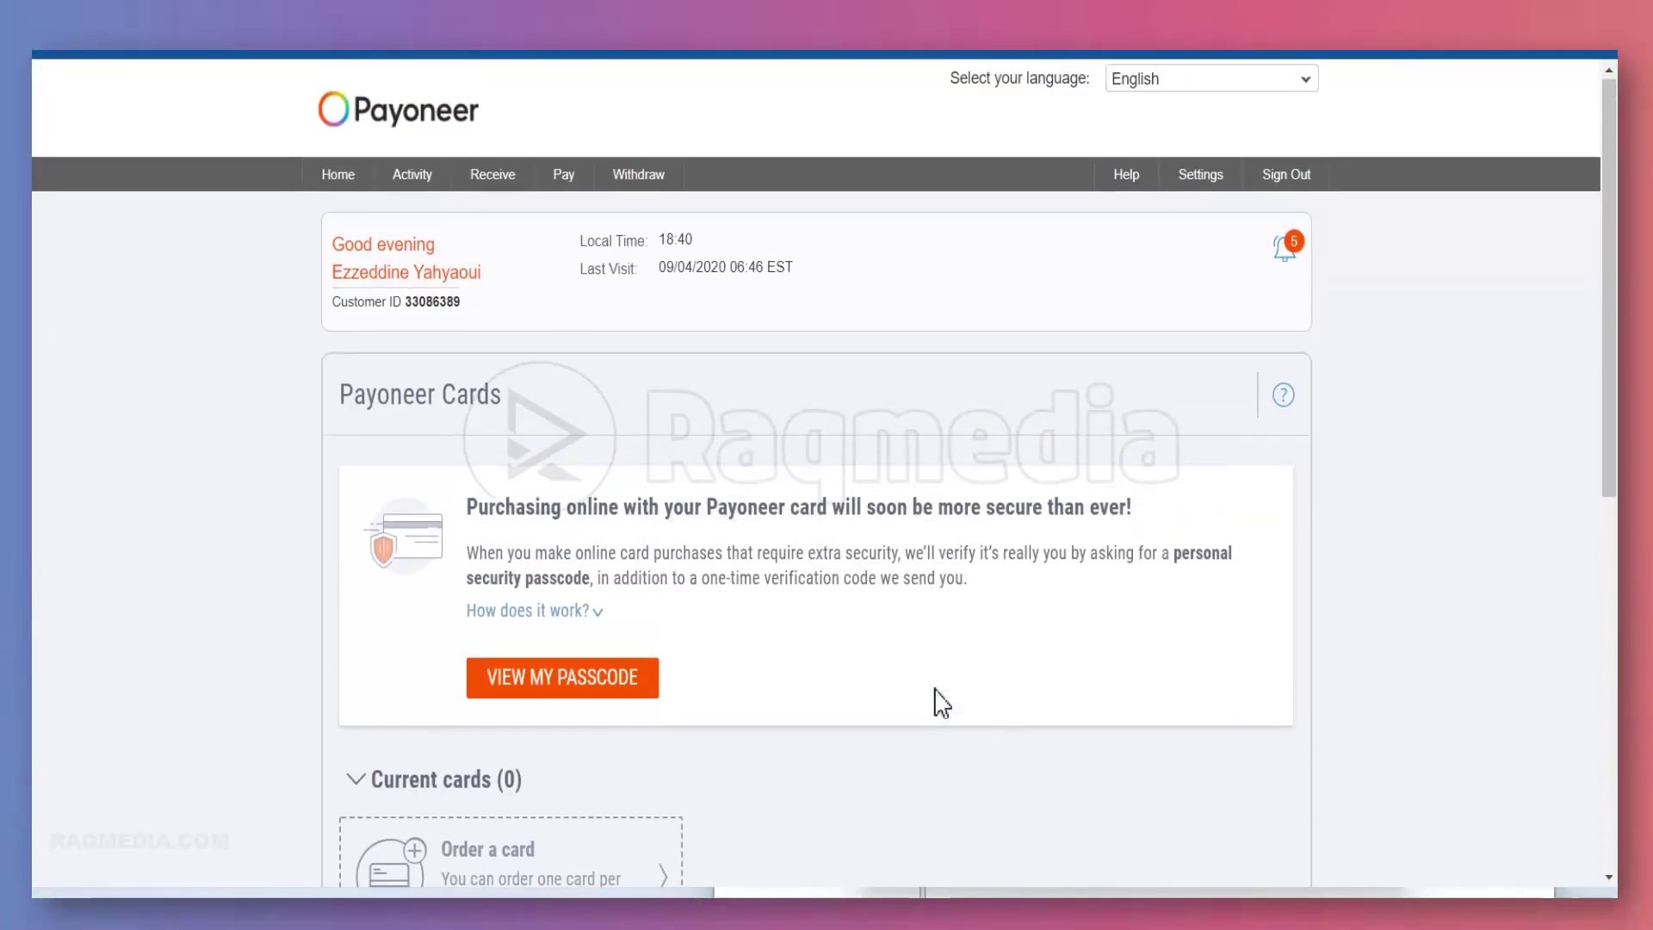